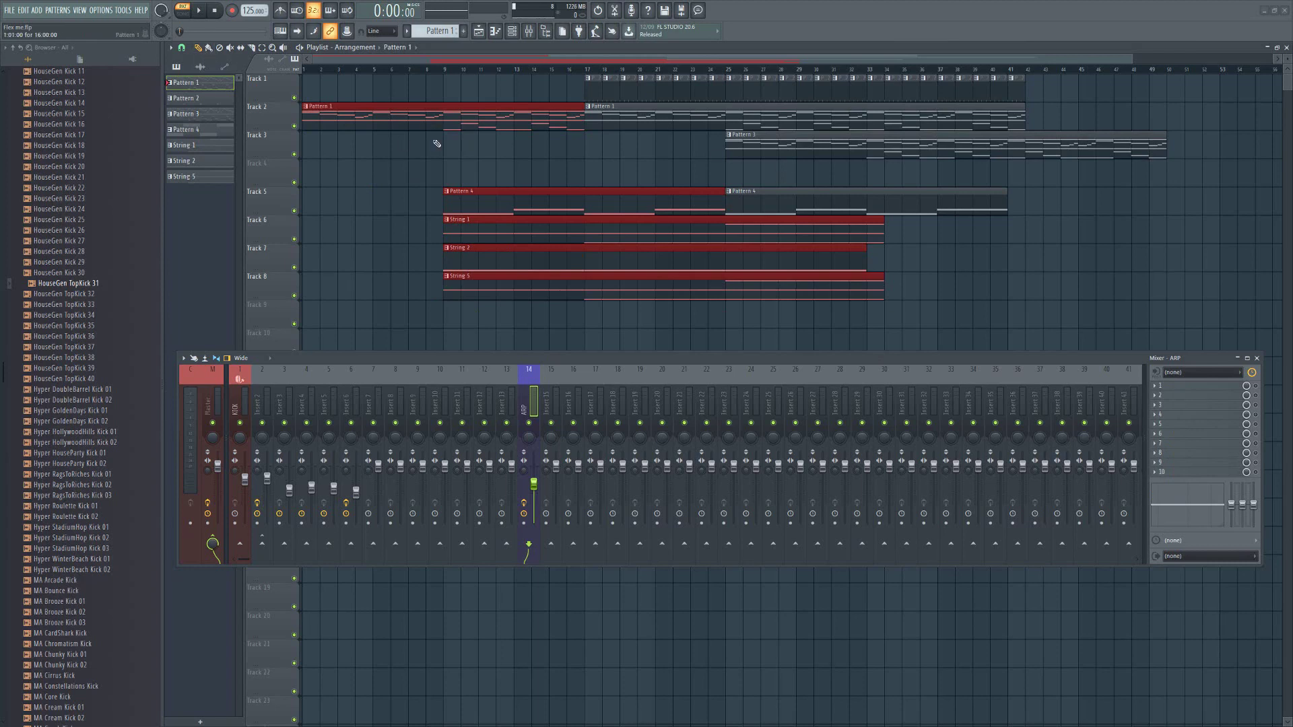
- Open the Cloud Seed reverb from slot 10 of the ARP insert, arrange its window above the mixer, and start playback
left_click(1200, 472)
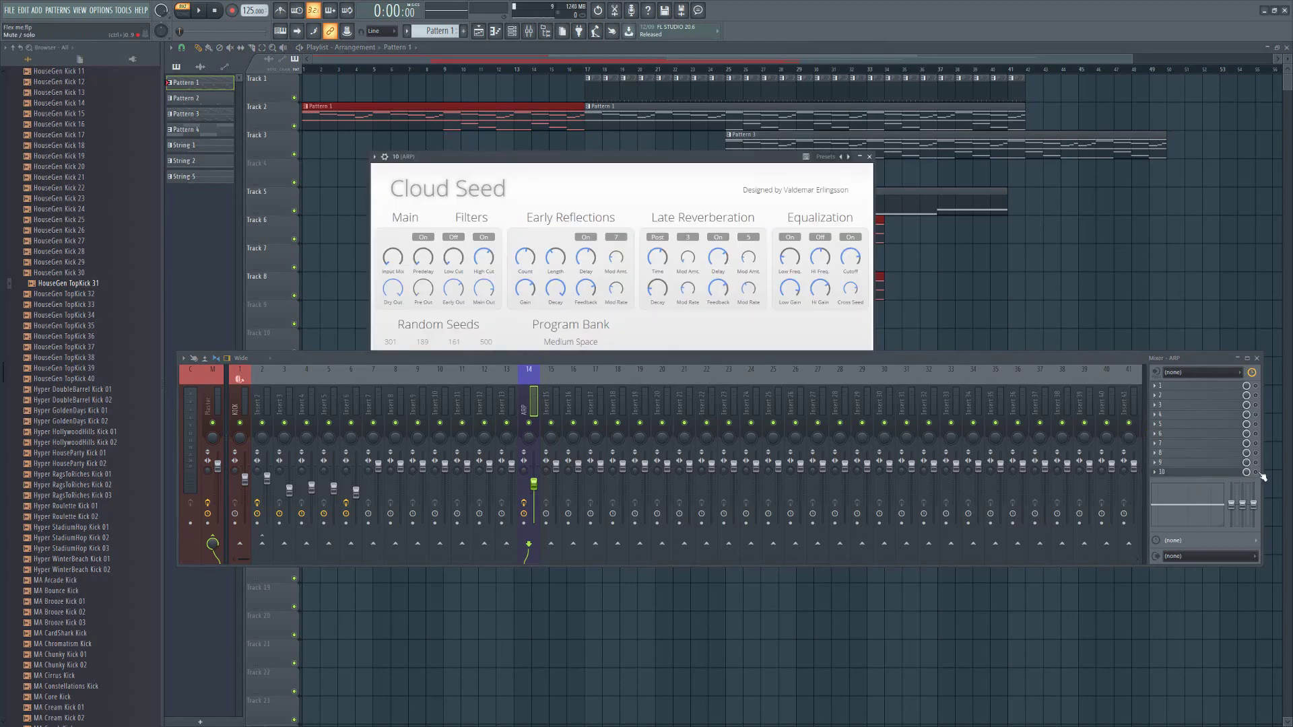
left_click_drag(519, 368, 548, 410)
left_click_drag(532, 156, 497, 169)
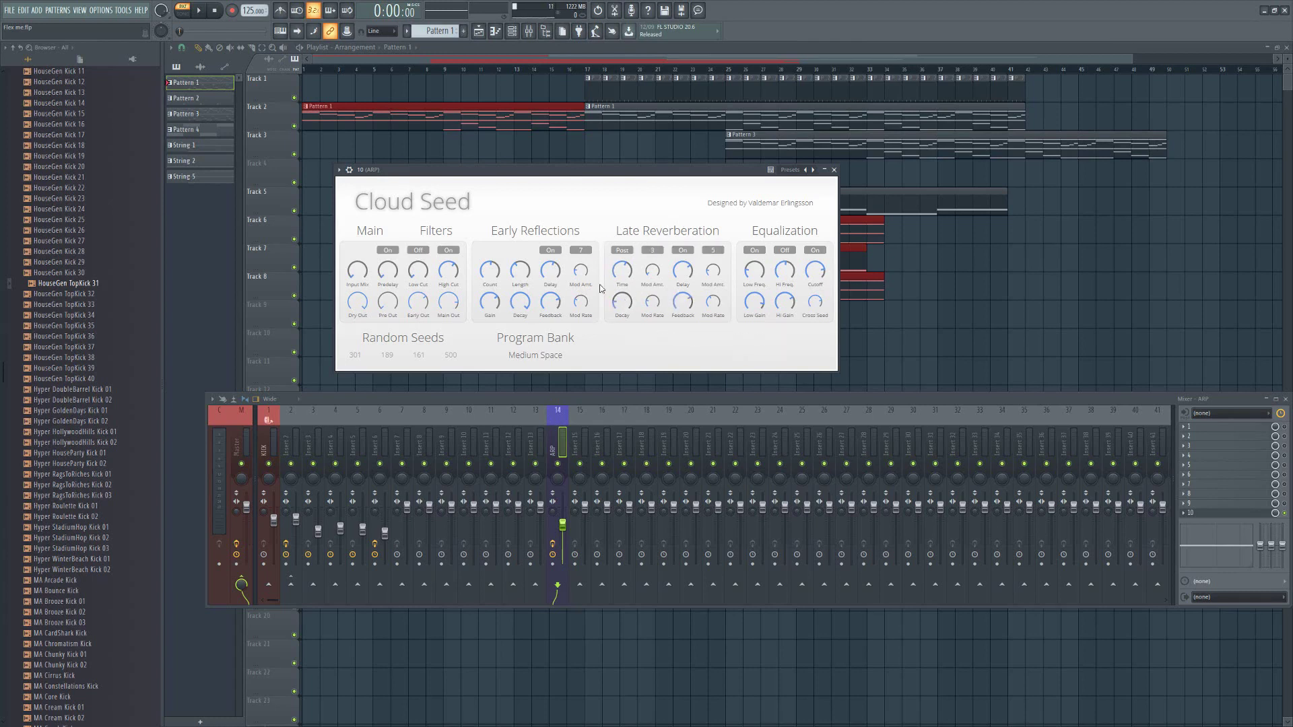
left_click_drag(1206, 398, 1160, 392)
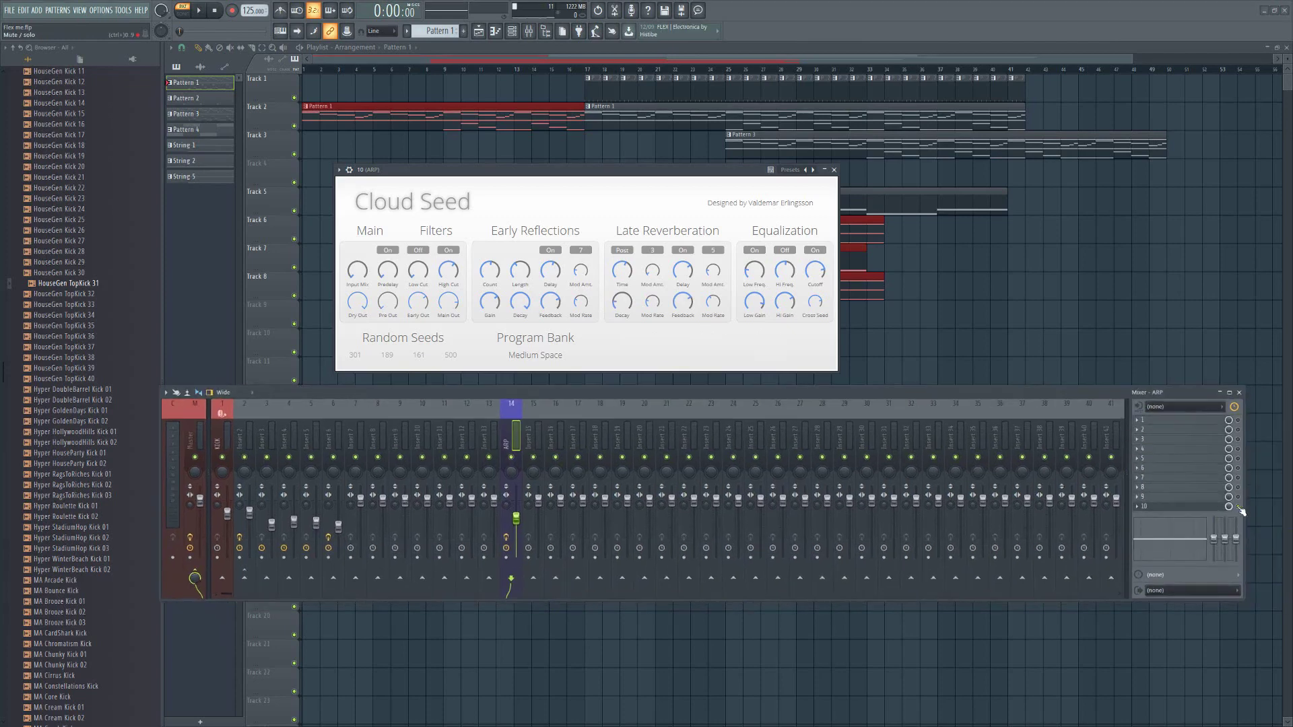
key("space")
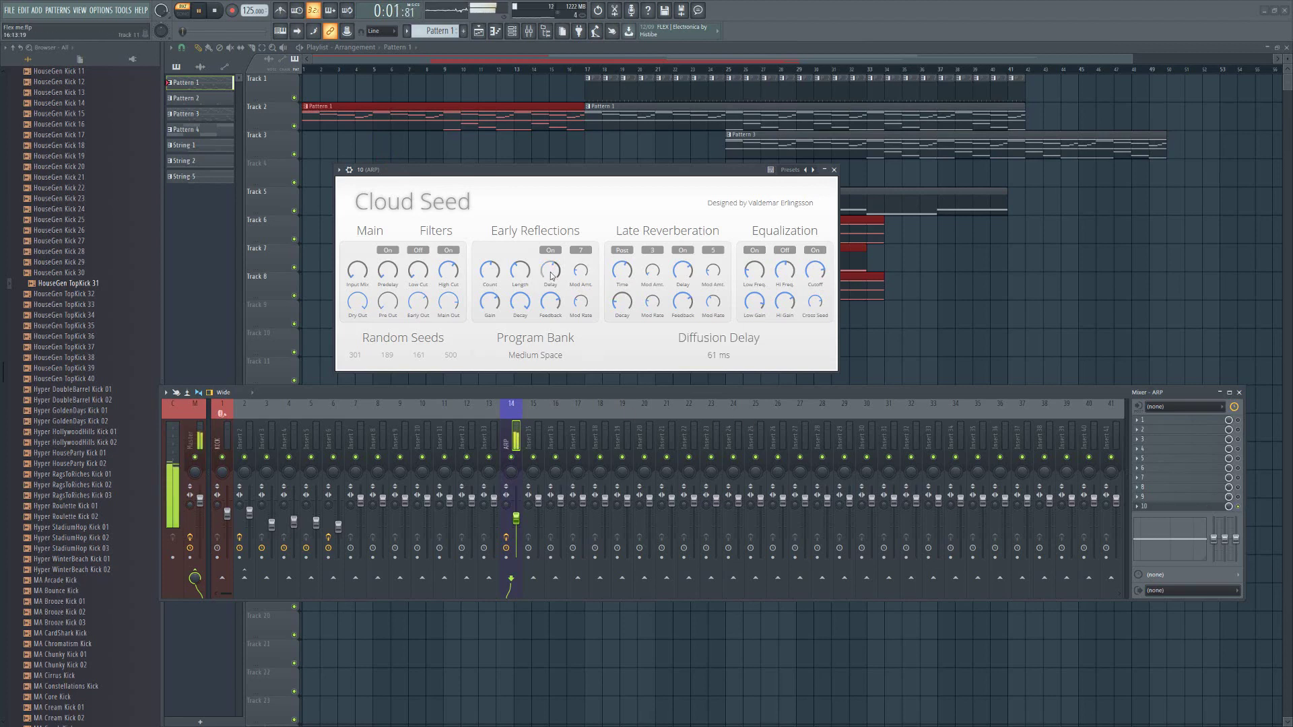
- Try out Cloud Seed's early reflection decay and predelay, and set its Main Out to -10.61 dB
mouse_move(556, 275)
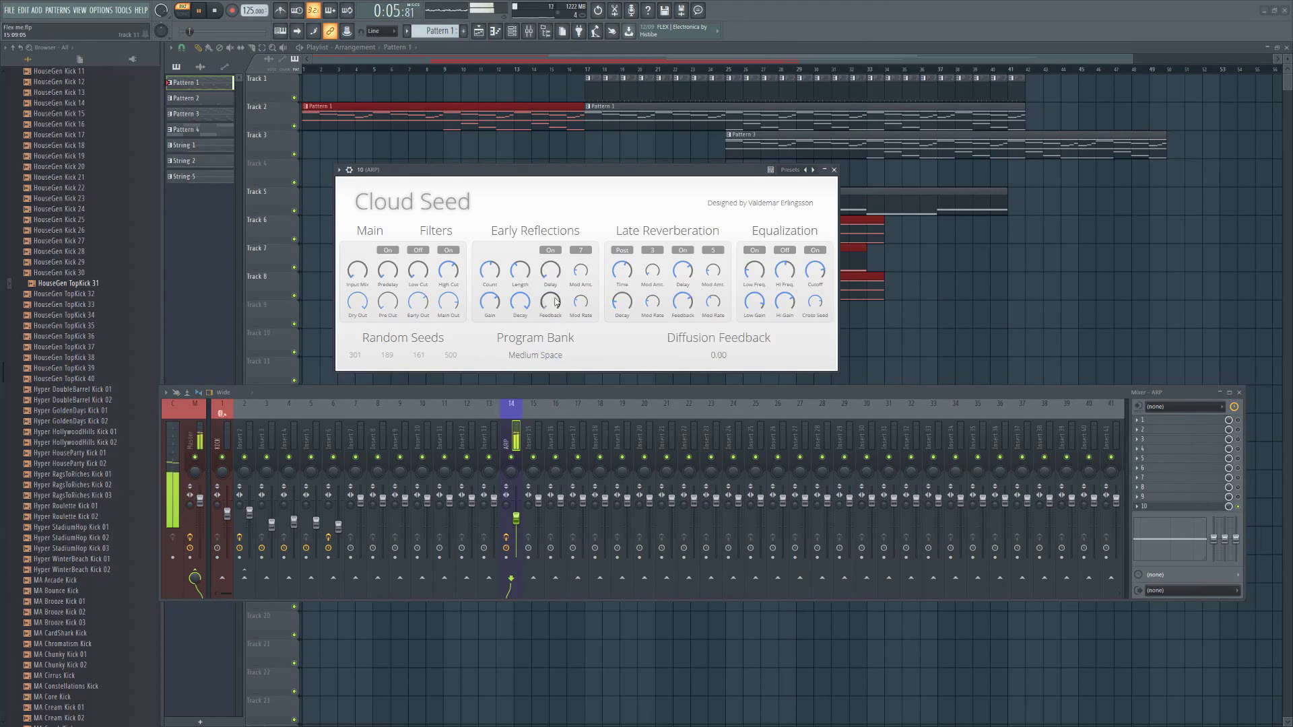
left_click_drag(520, 301, 531, 225)
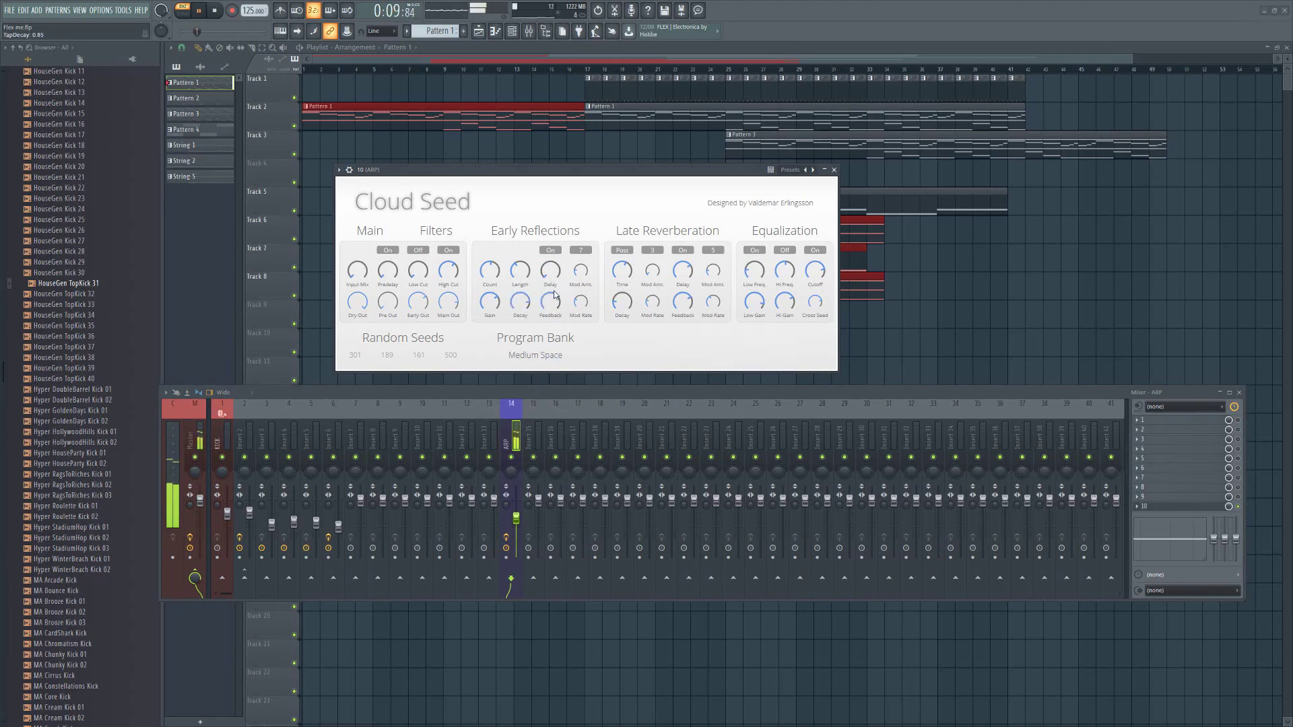
left_click_drag(388, 270, 451, 361)
mouse_move(455, 286)
left_mouse_down()
mouse_move(456, 273)
mouse_move(458, 295)
mouse_move(449, 283)
left_mouse_up()
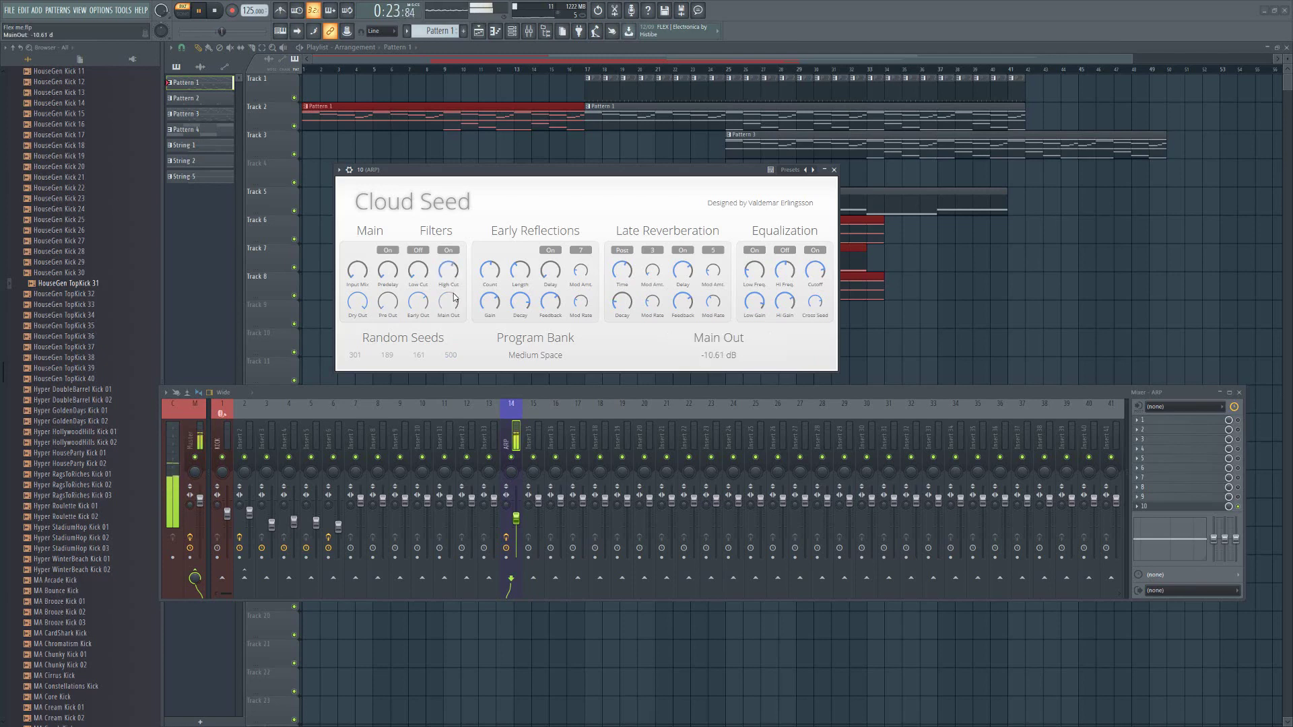
- Load the factory program Dull Echoes and adjust its late reverberation time, with a line decay of 153 ms
left_click(577, 358)
mouse_move(633, 361)
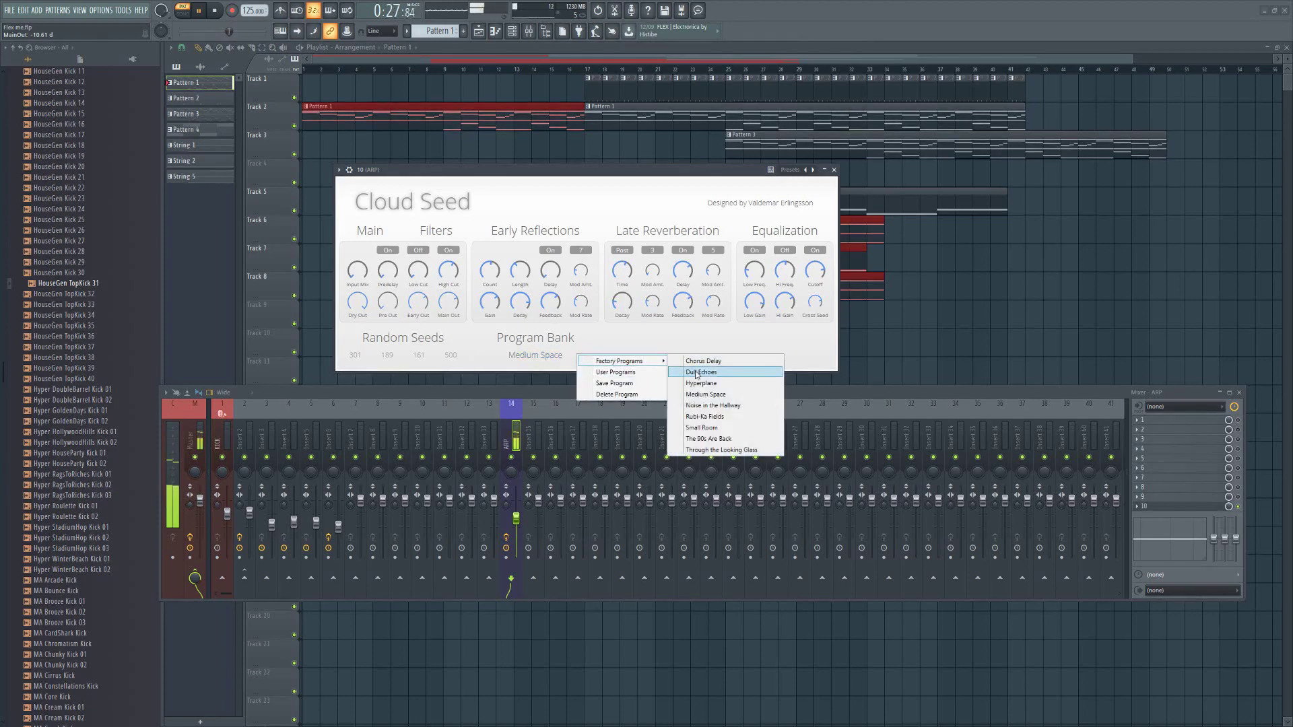
left_click(697, 372)
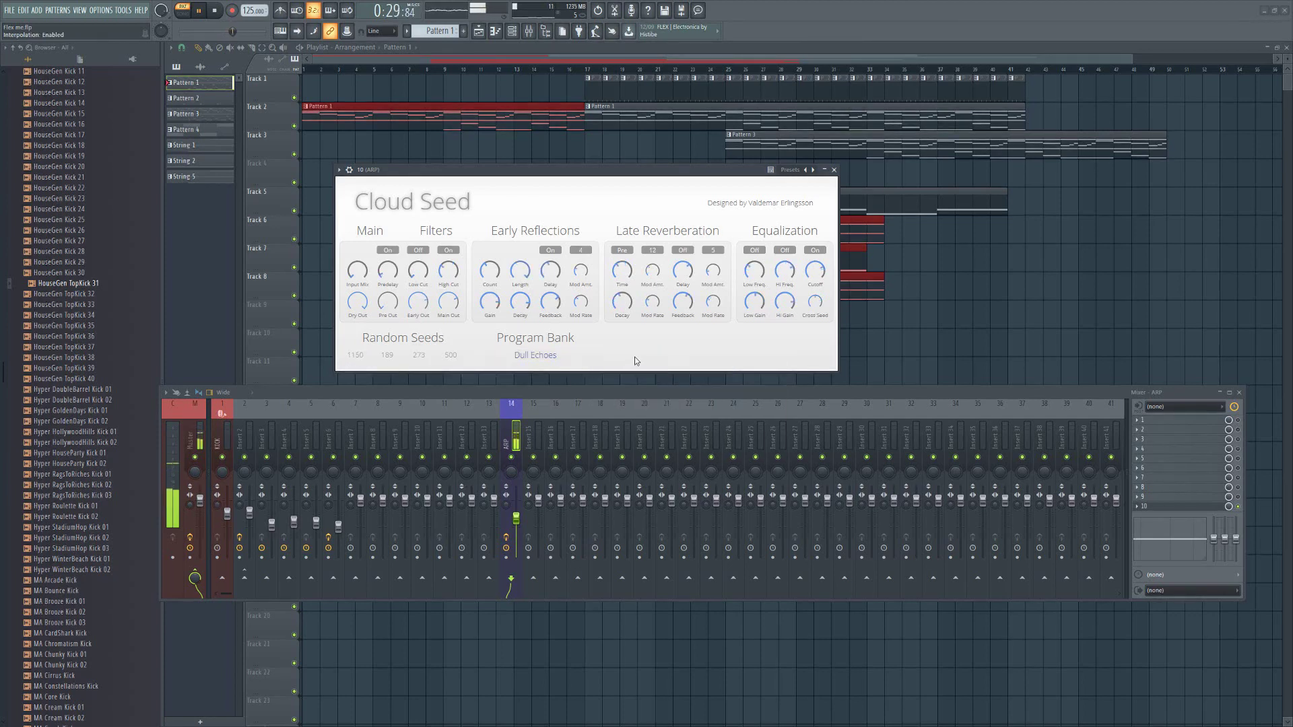
mouse_move(622, 310)
left_mouse_down()
mouse_move(638, 232)
mouse_move(630, 309)
left_mouse_up()
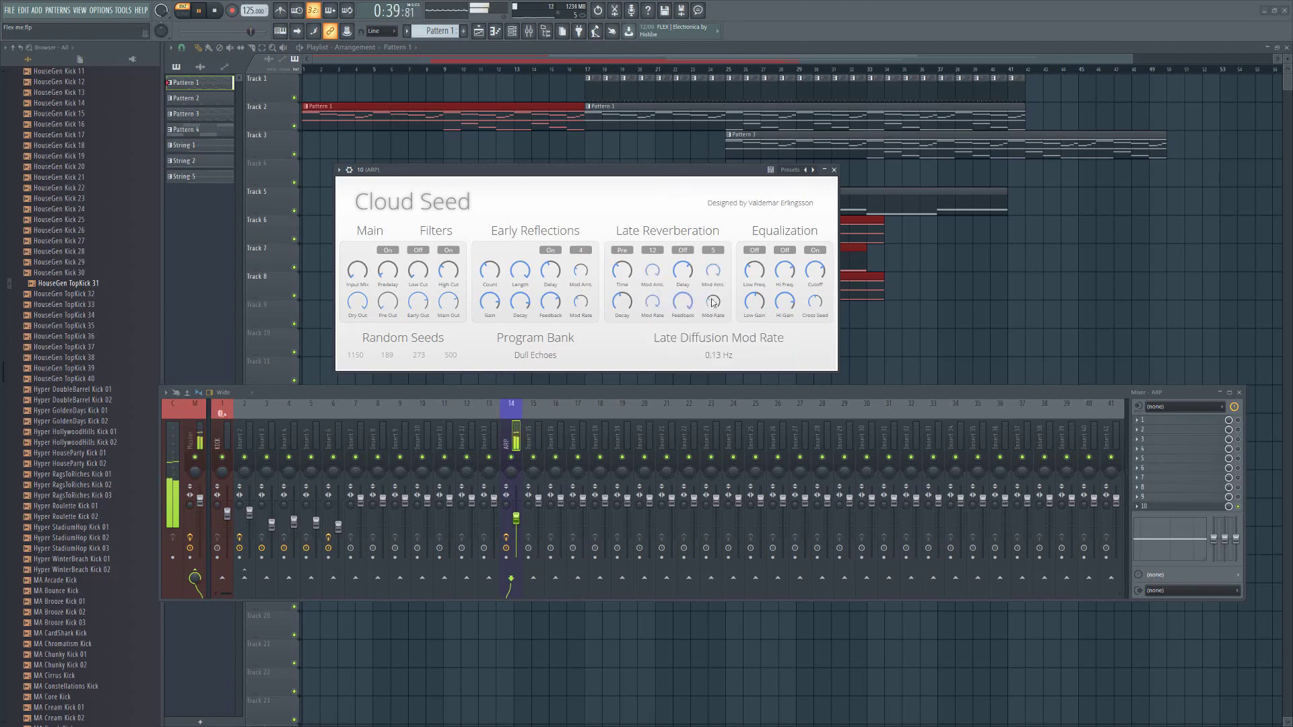
left_click_drag(622, 270, 618, 316)
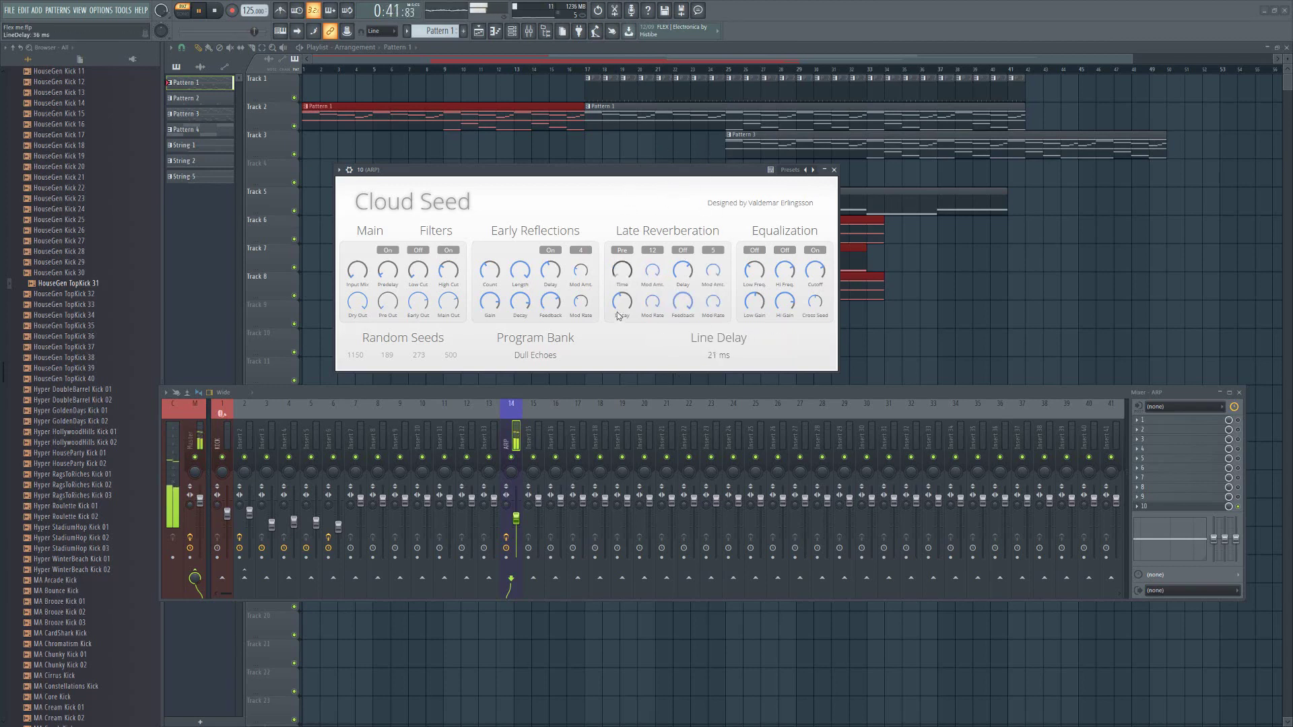
left_click_drag(625, 325, 623, 308)
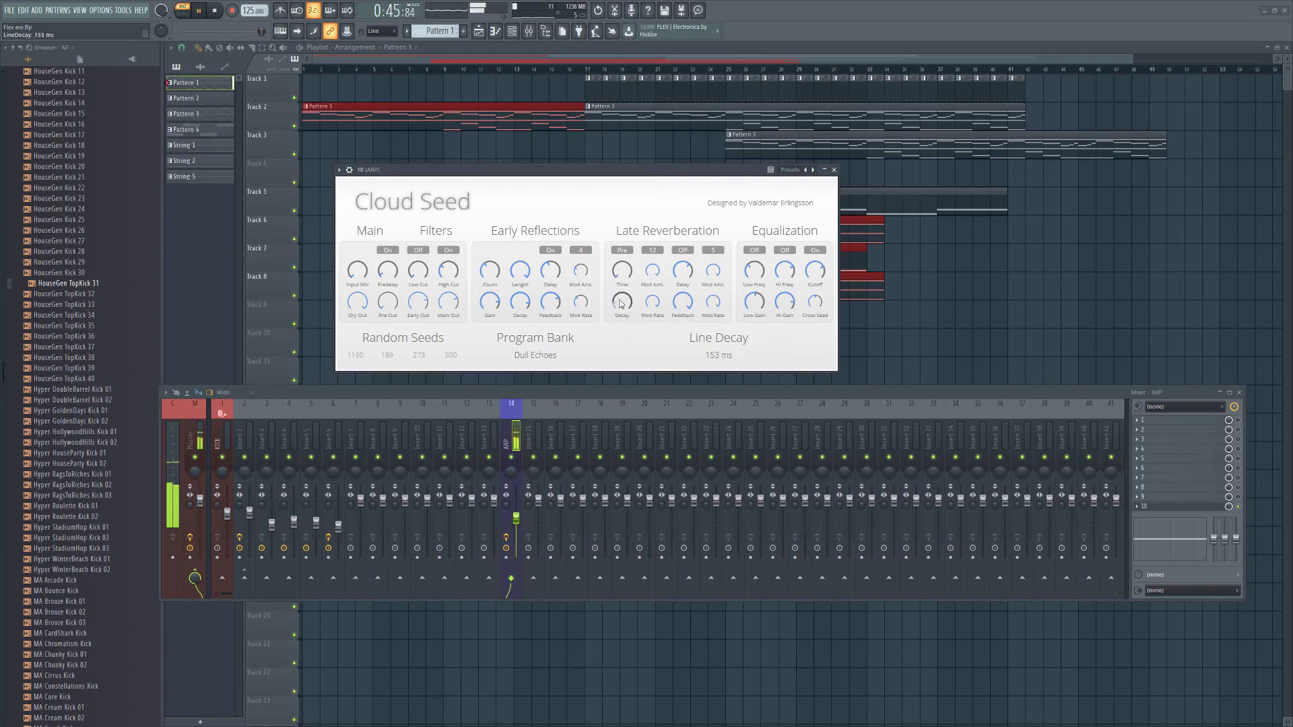
- Load the factory program Noise in the Hallway, listen to it on the arp, and stop playback
left_click(578, 363)
mouse_move(629, 365)
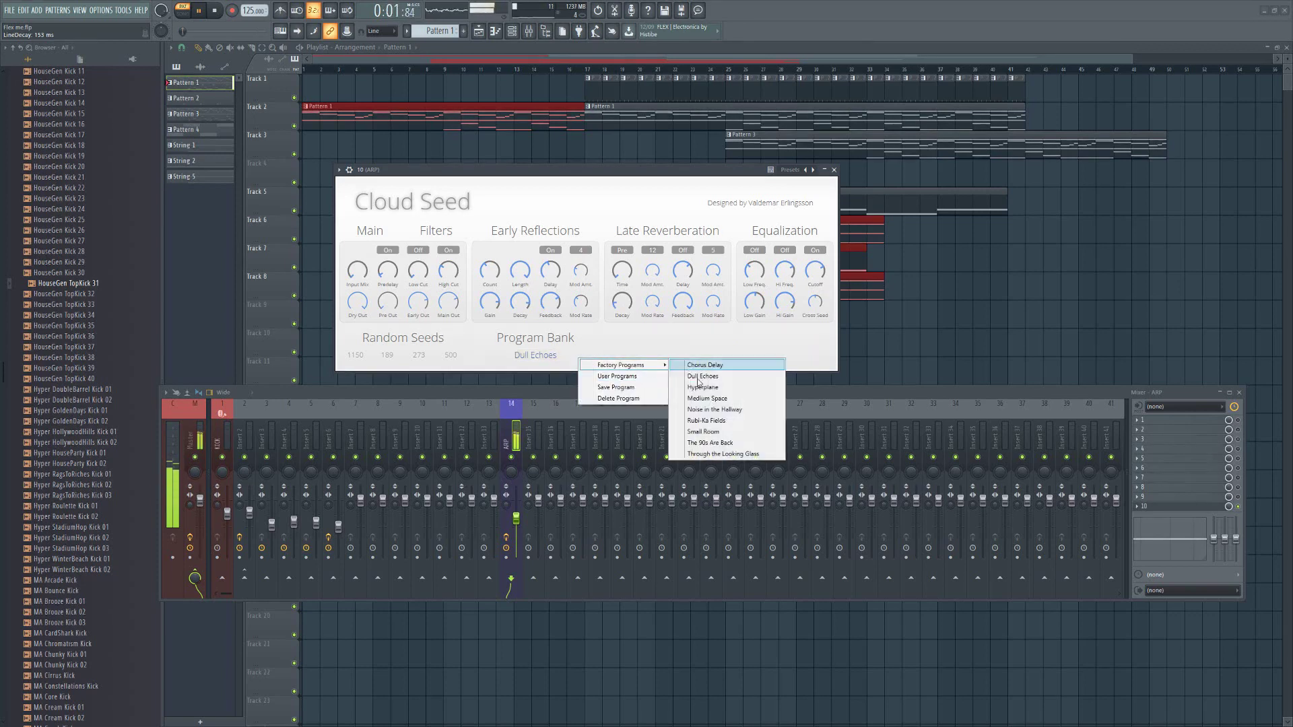
left_click(715, 410)
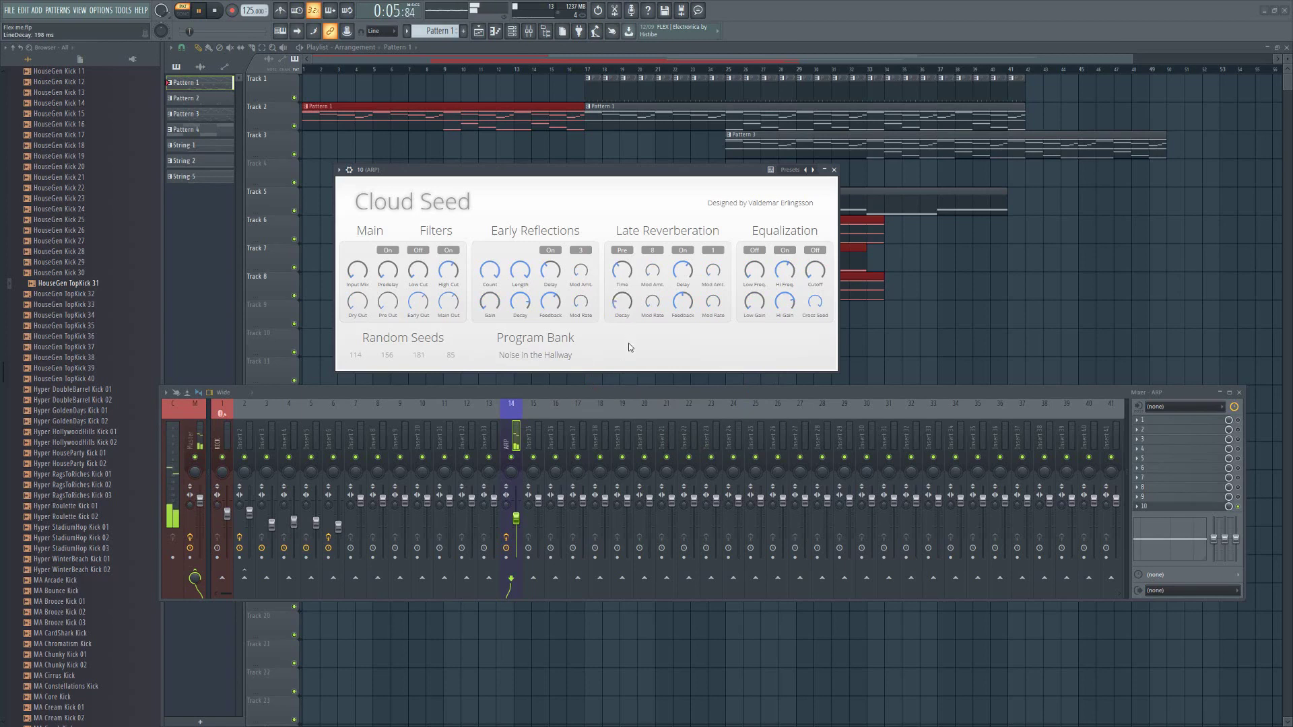
key("space")
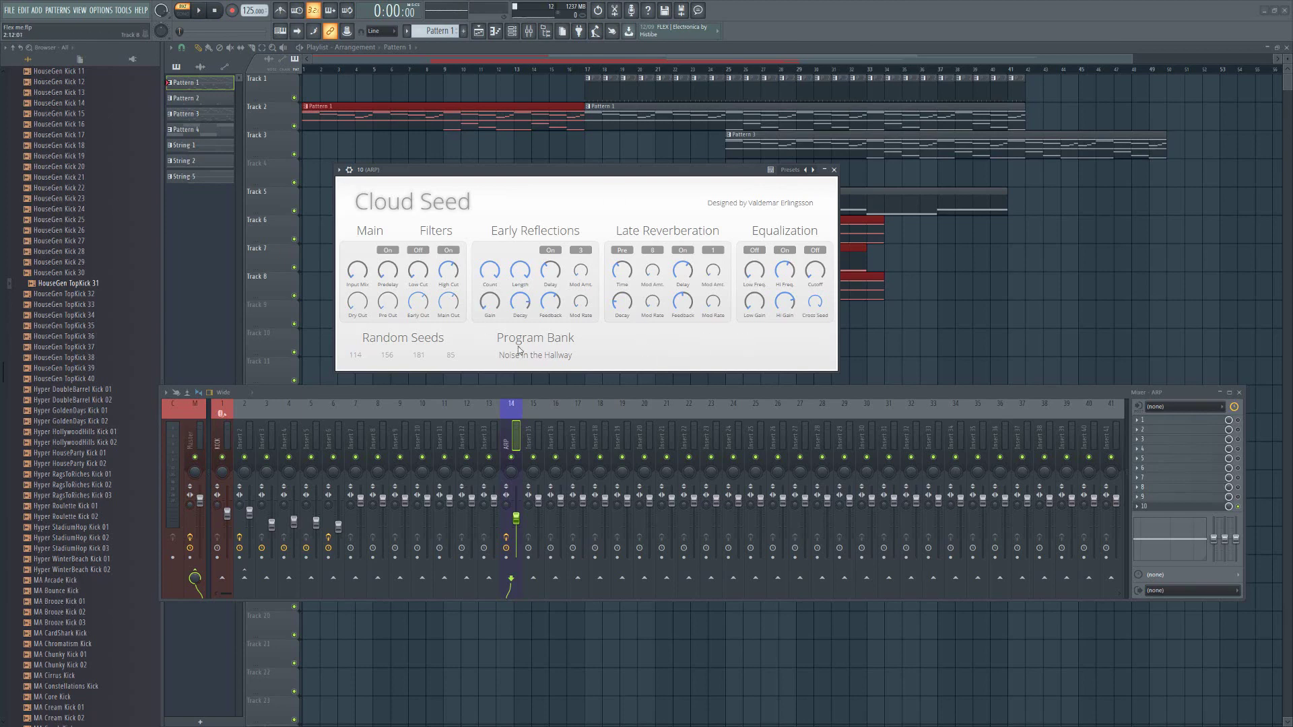
- Look over Cloud Seed's program bank options and close its window
left_click(554, 356)
mouse_move(606, 367)
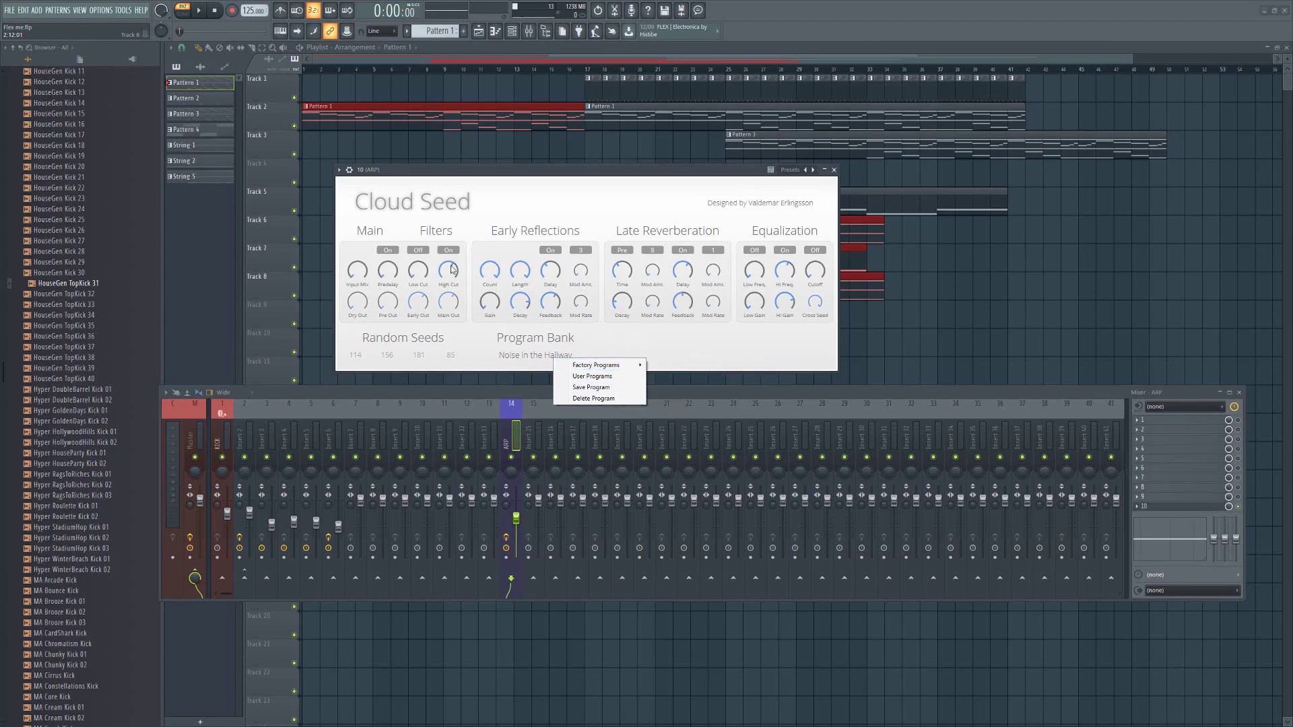
left_click(663, 341)
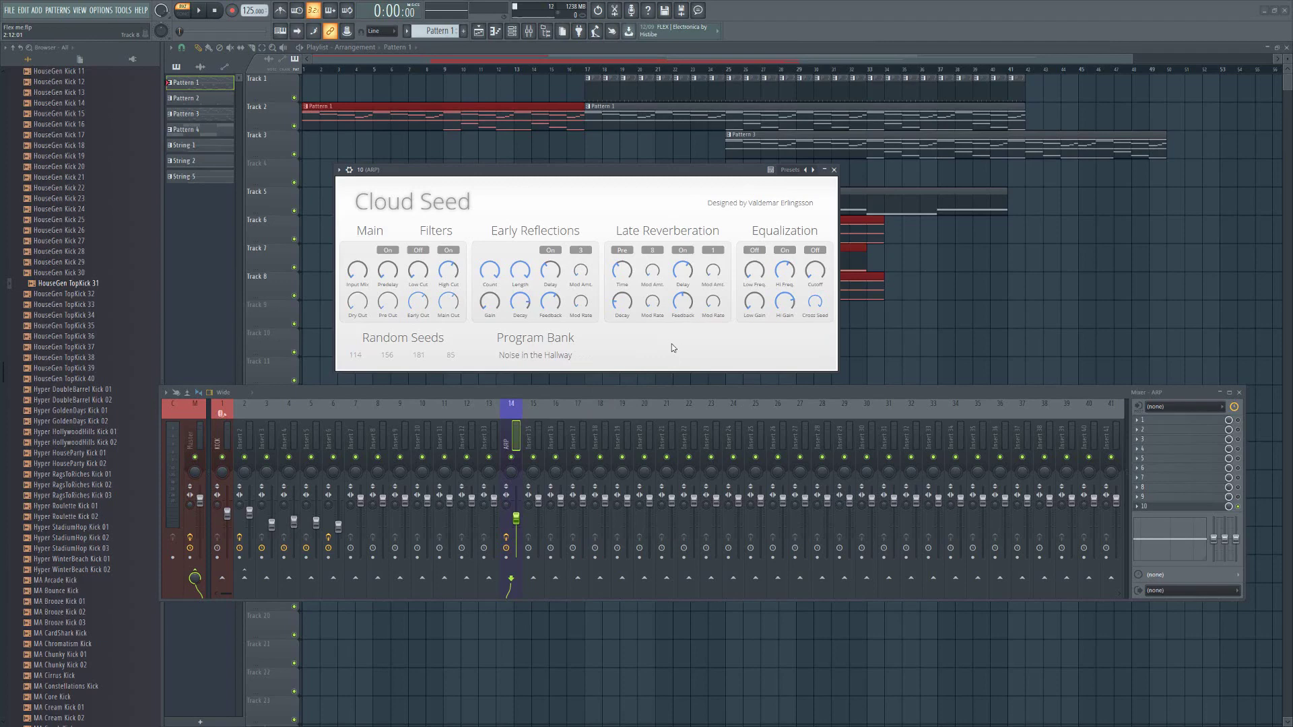
left_click(833, 170)
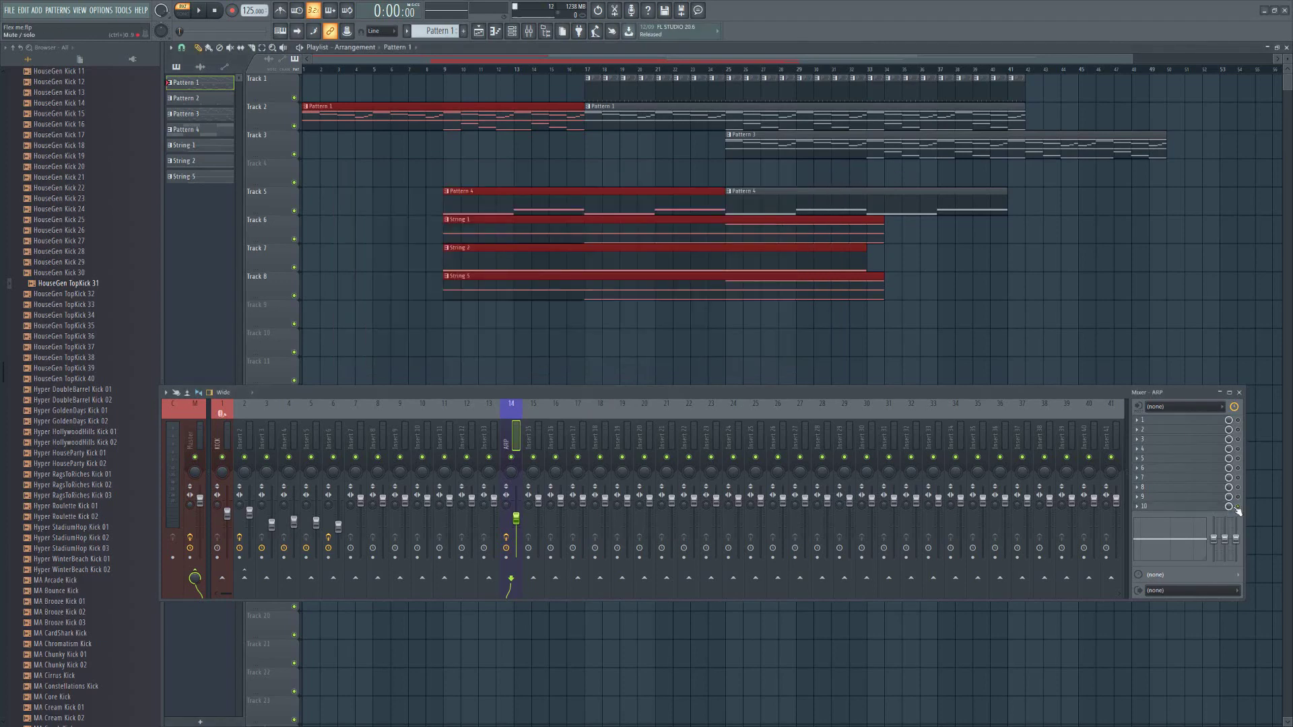
- Open TAL-Reverb from slot 9 of the ARP insert, start playback, and move the mixer clear of the plugin
left_click(1216, 498)
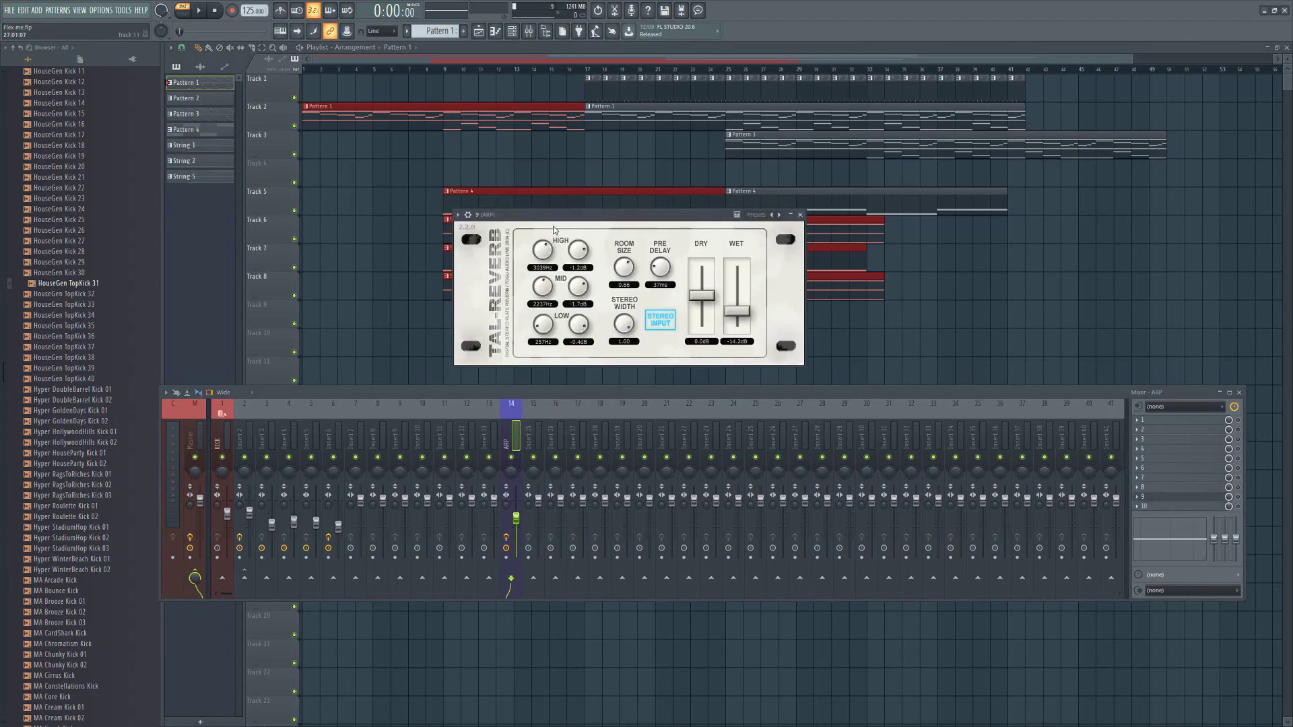
left_click_drag(553, 230, 474, 232)
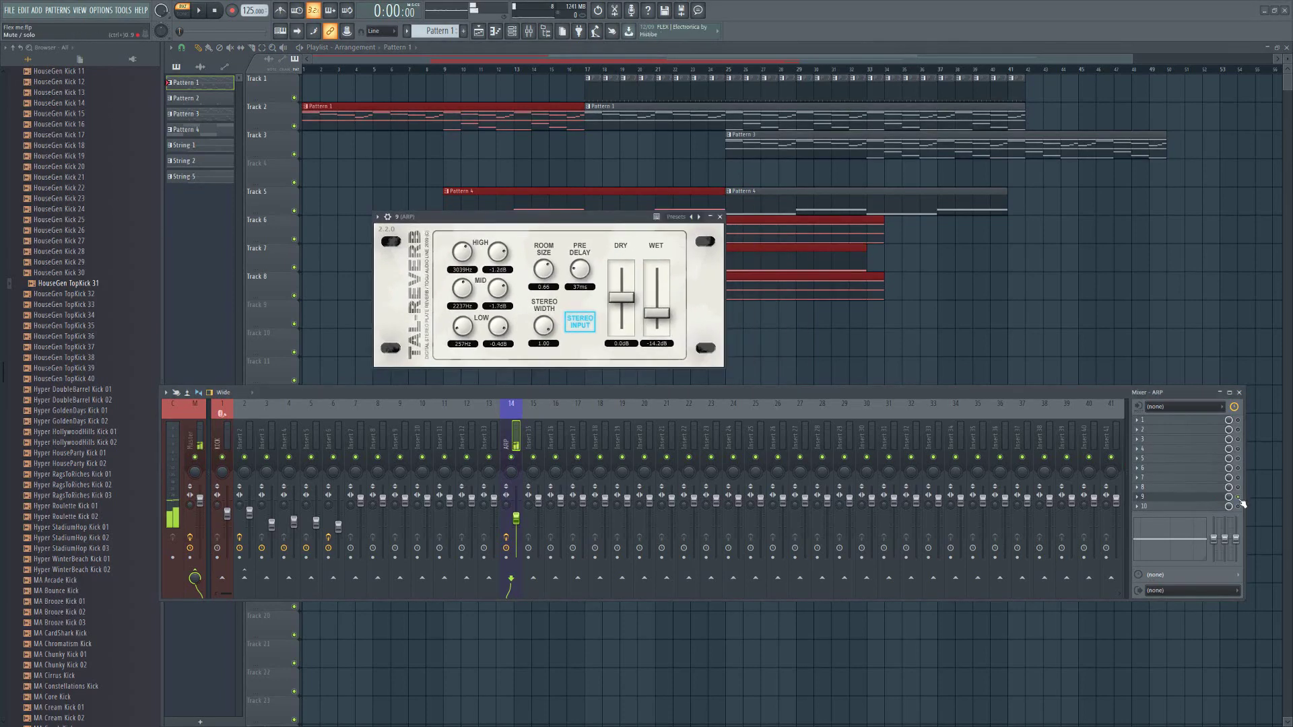
key("space")
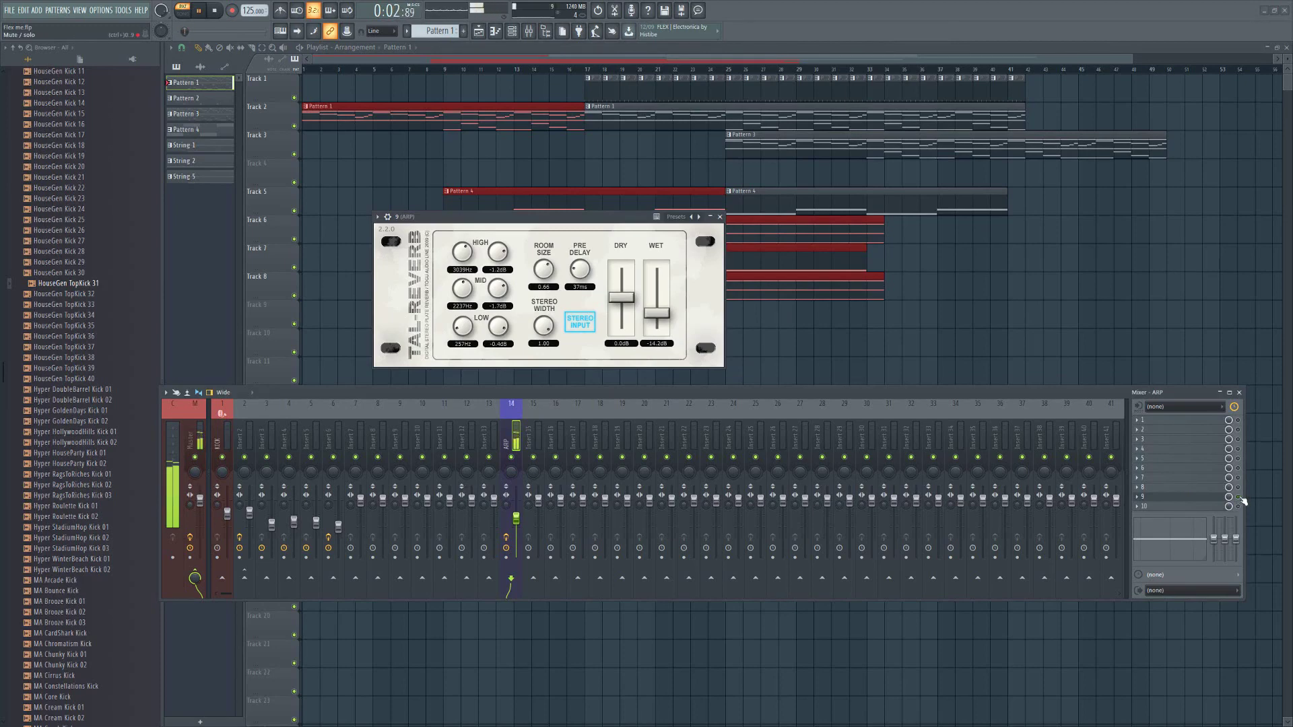
left_click_drag(283, 393, 292, 433)
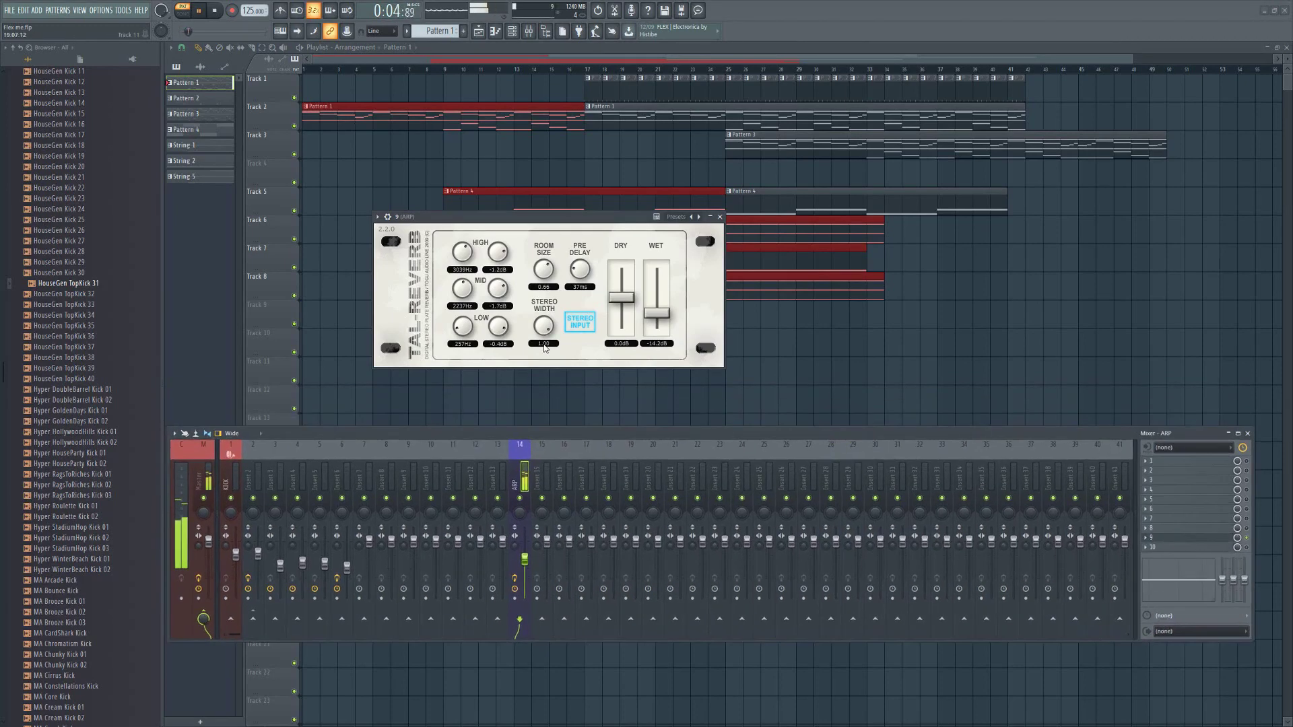
- Set TAL-Reverb's dry level to -4.9 dB, try different wet levels, and switch Stereo Input off and on again
mouse_move(626, 299)
left_mouse_down()
mouse_move(618, 264)
mouse_move(639, 307)
left_mouse_up()
scroll(660, 308, "up", 3)
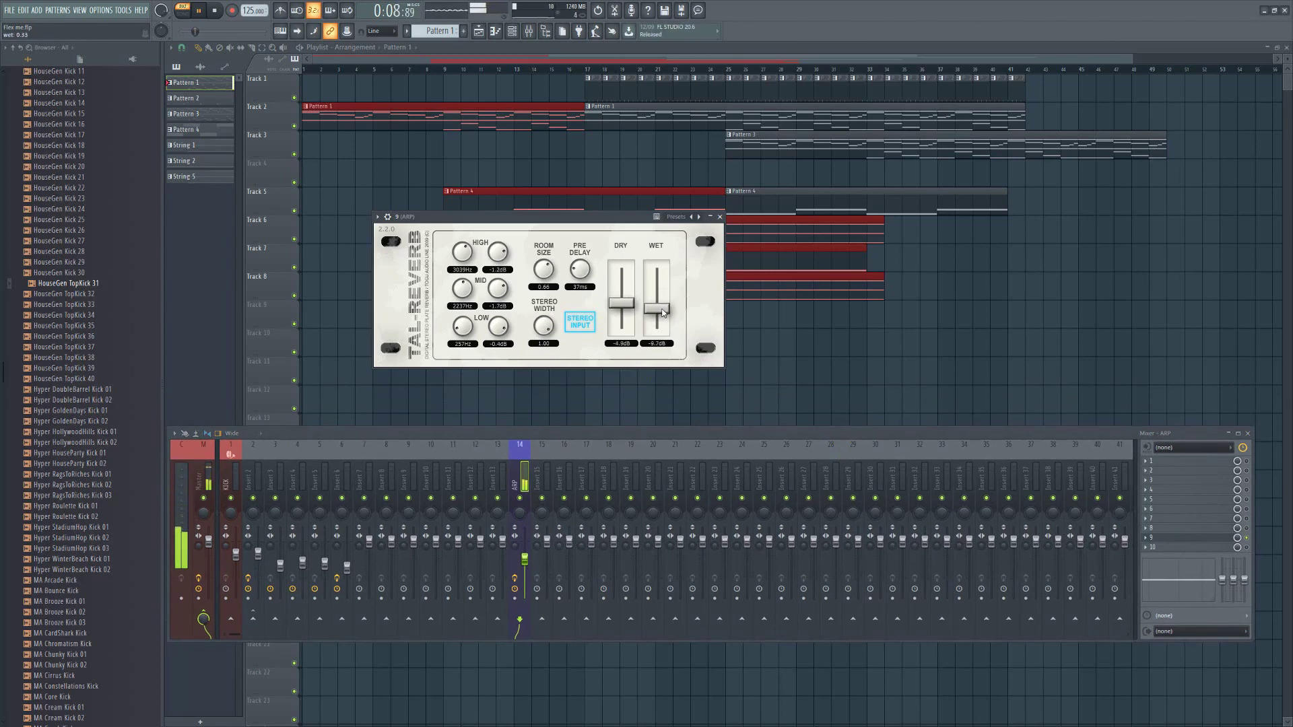
scroll(660, 313, "down", 5)
scroll(658, 320, "down", 1)
left_click(580, 323)
left_click(581, 323)
- Reduce TAL-Reverb's room size to 0.00 and pre delay to 6 ms while testing the stereo width and wet level
left_click_drag(543, 327, 545, 436)
left_click_drag(559, 380, 564, 431)
mouse_move(656, 314)
left_mouse_down()
mouse_move(658, 300)
mouse_move(659, 323)
left_mouse_up()
left_click_drag(580, 269, 580, 288)
- Set TAL-Reverb's high band to 970 Hz and -3.5 dB, raise the wet level to -2.1 dB, and stop playback
left_click_drag(474, 250, 464, 297)
left_click_drag(498, 256, 555, 355)
left_click_drag(657, 317, 670, 291)
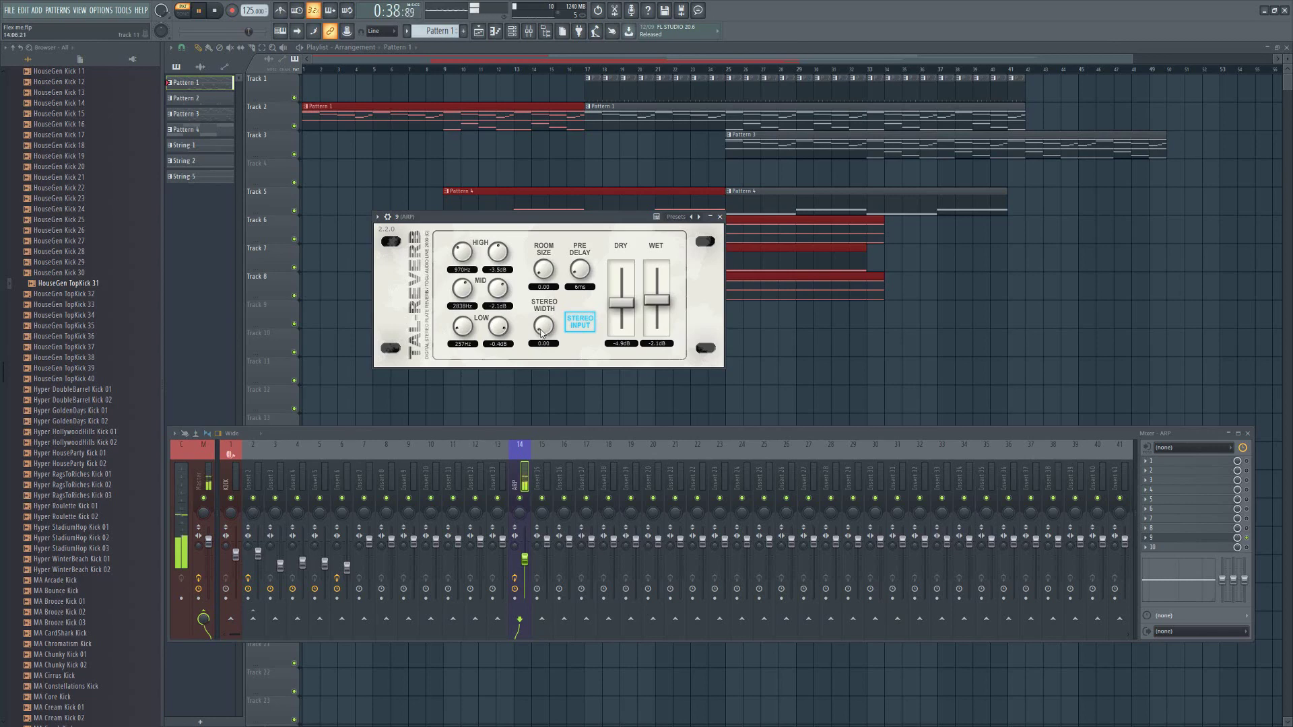
key("space")
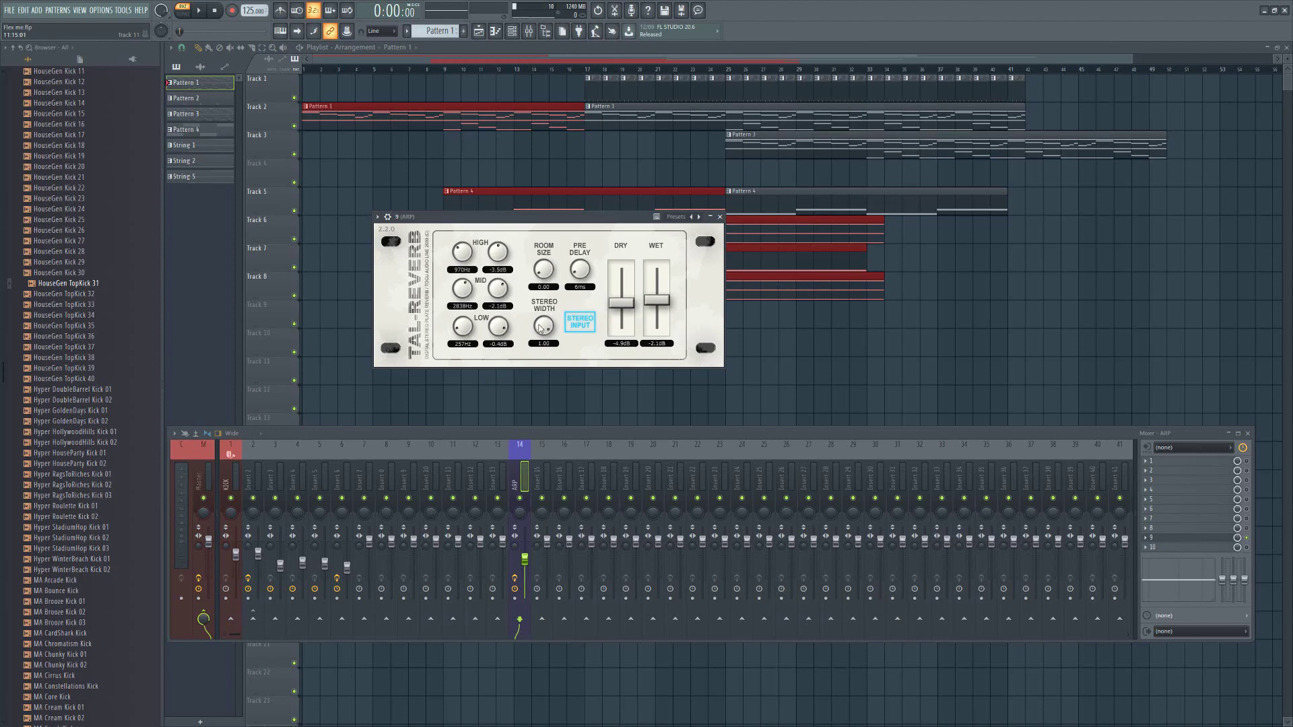
- Balance TAL-Reverb with the dry level at -1.5 dB and the wet level at -2.8 dB, and close its window
left_click_drag(547, 324, 530, 484)
left_click_drag(616, 308, 667, 295)
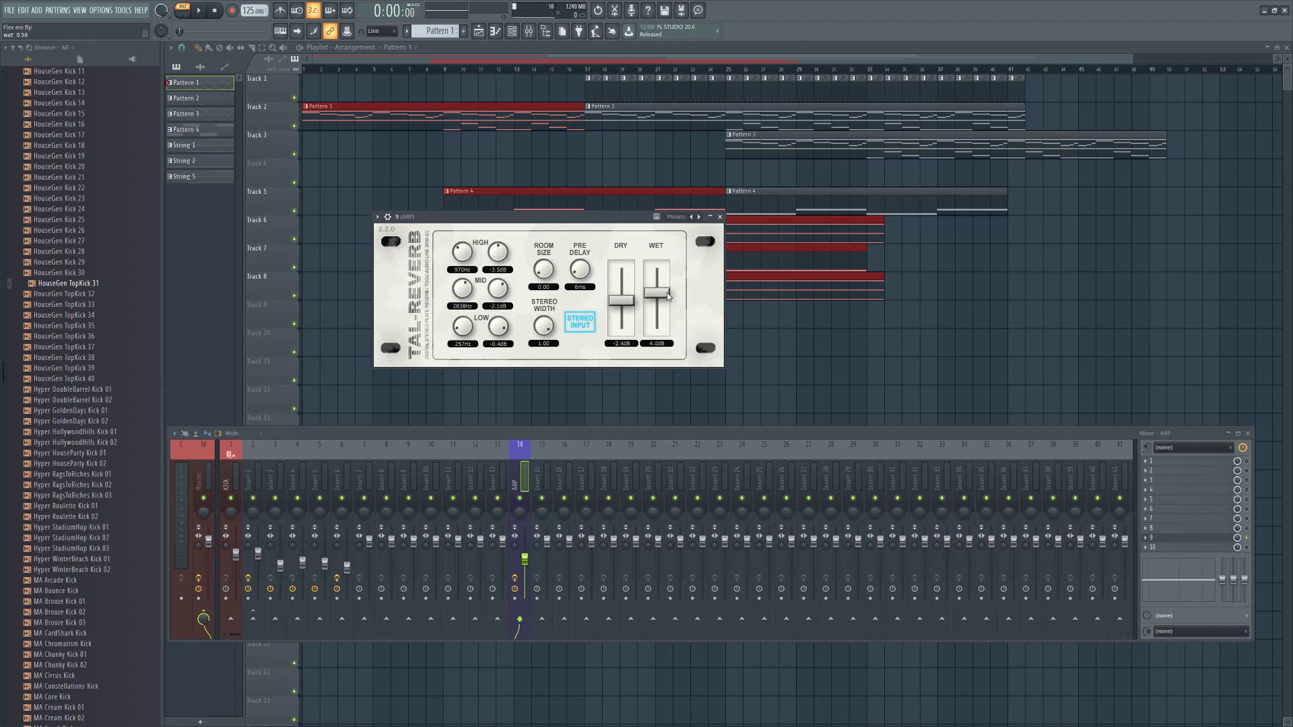
left_click_drag(622, 302, 644, 294)
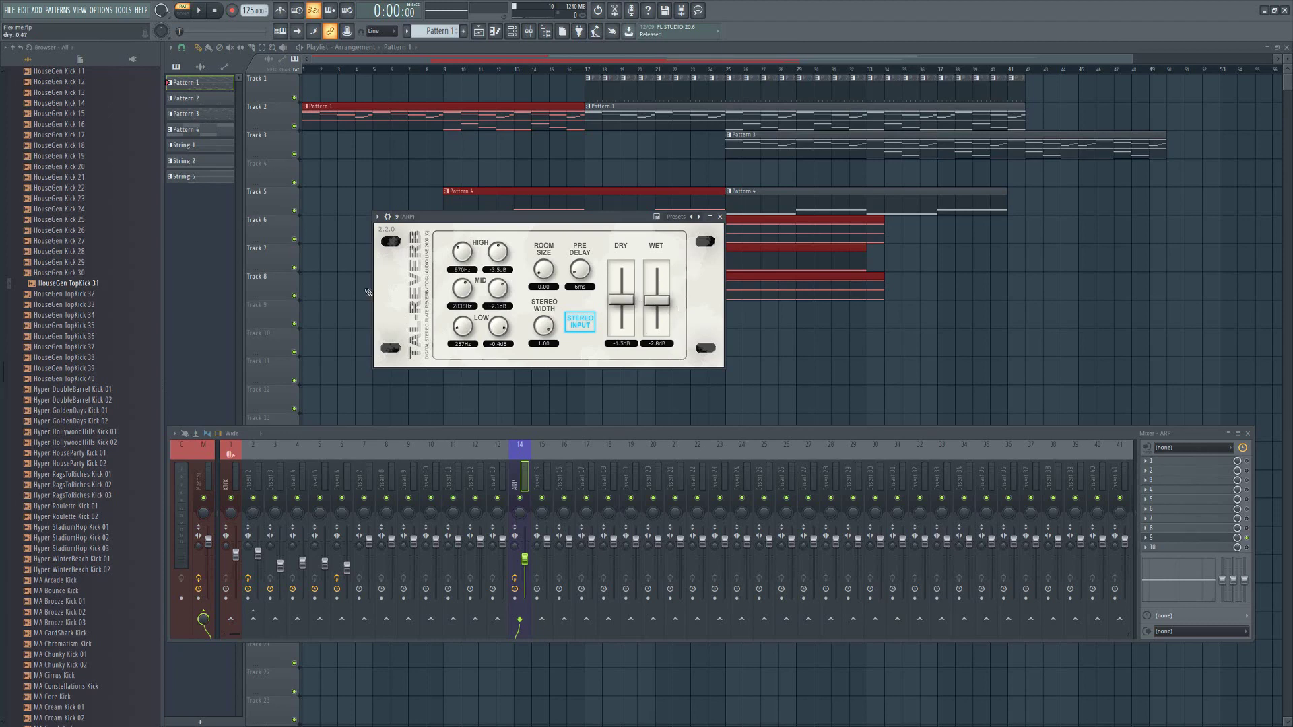
left_click_drag(429, 242, 476, 219)
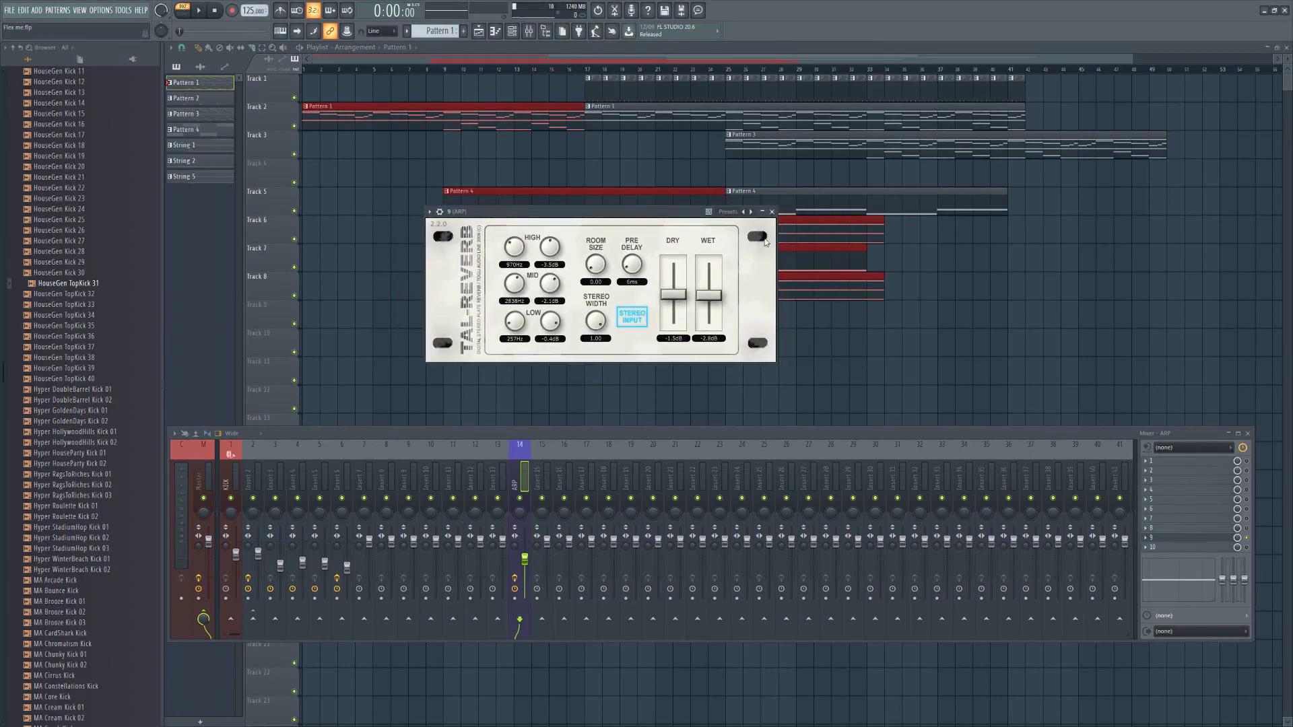
left_click(772, 212)
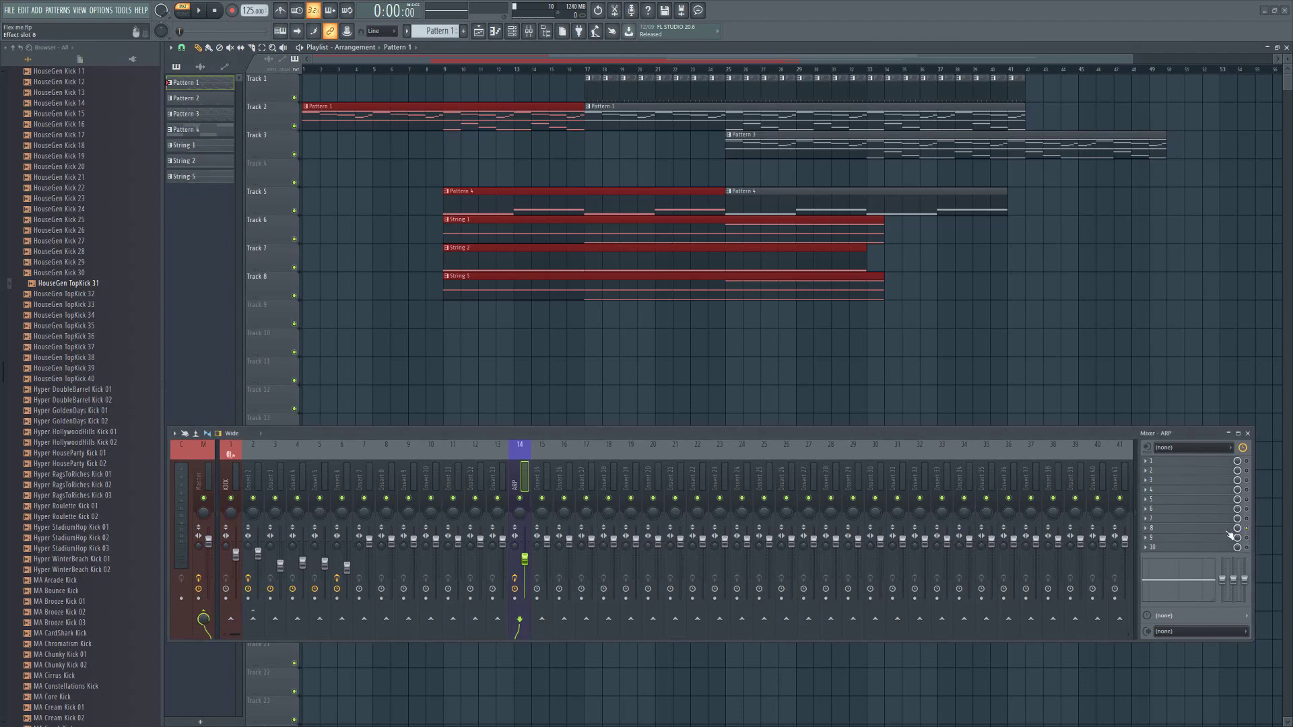
- Open TAL-Reverb III from slot 8 of the ARP insert, place its window above the mixer, and start playback
left_click(1228, 532)
left_click_drag(259, 109, 551, 232)
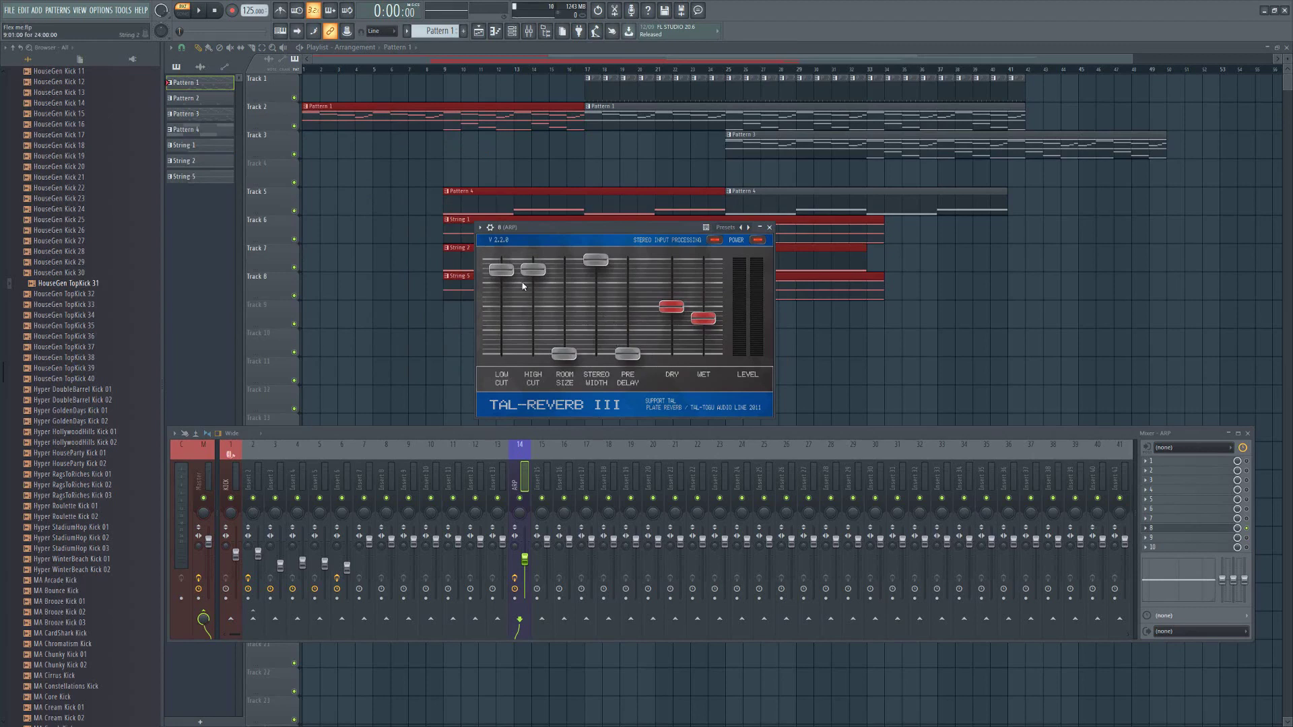
key("space")
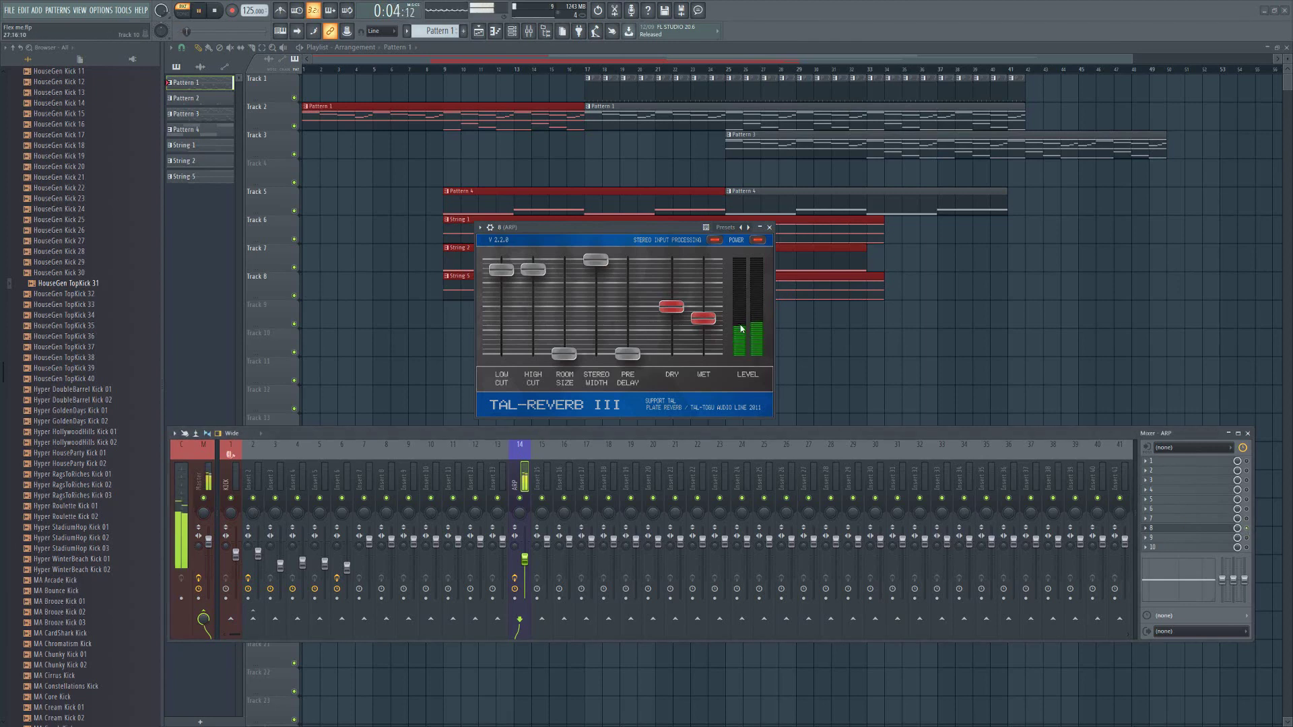
- Try TAL-Reverb III with the room size at maximum, a lower wet level, and the stereo width reduced to about half
left_click_drag(627, 353, 580, 244)
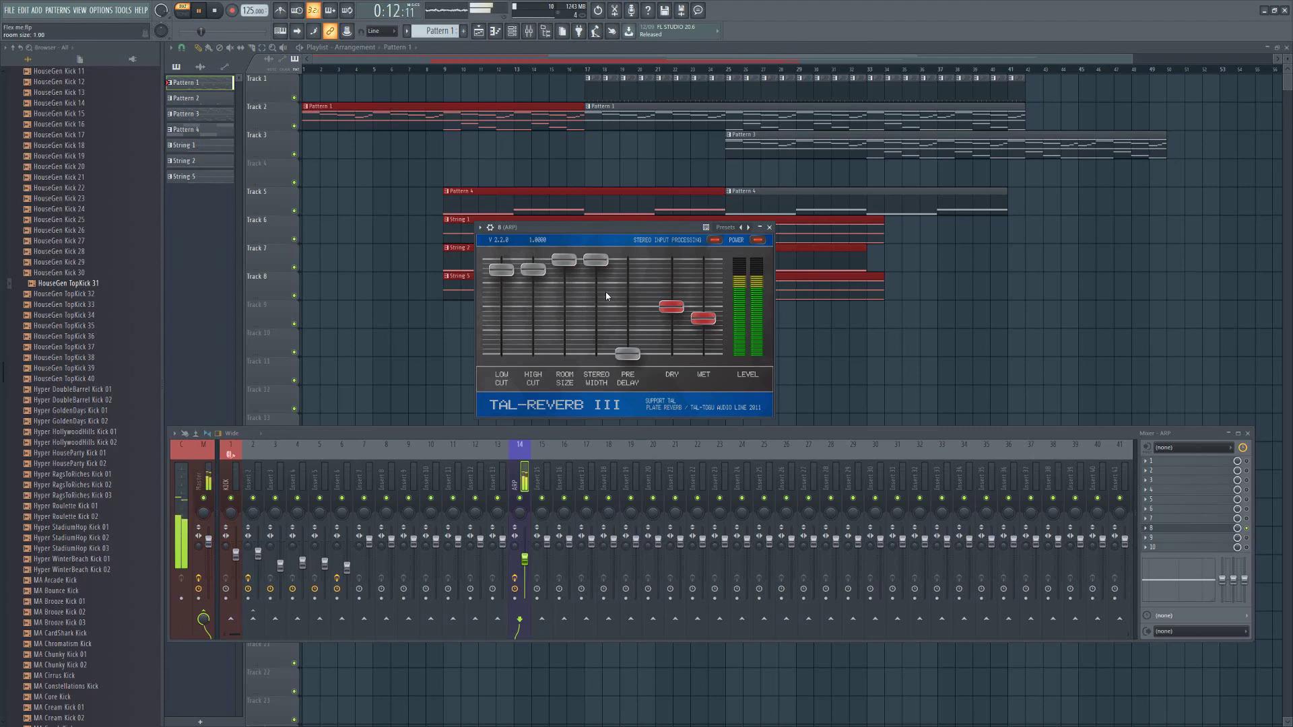
mouse_move(708, 324)
left_mouse_down()
mouse_move(707, 349)
mouse_move(707, 335)
left_mouse_up()
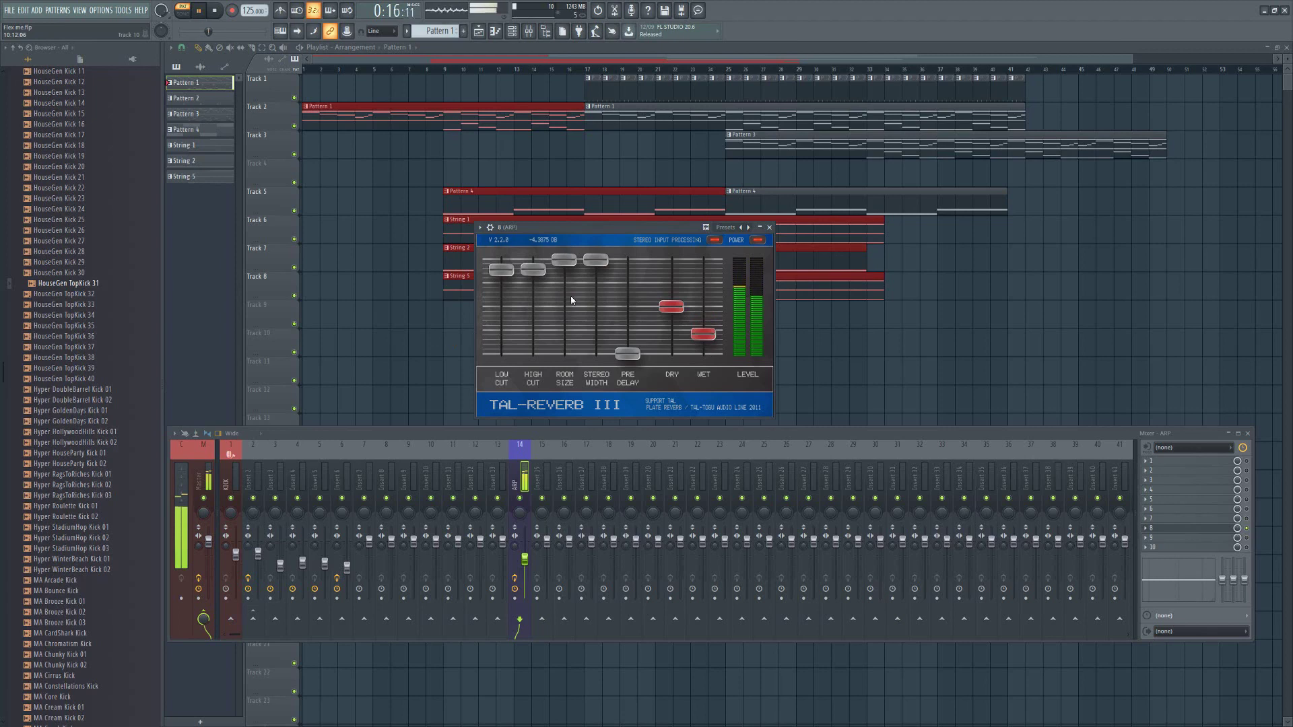
left_click_drag(595, 282, 604, 322)
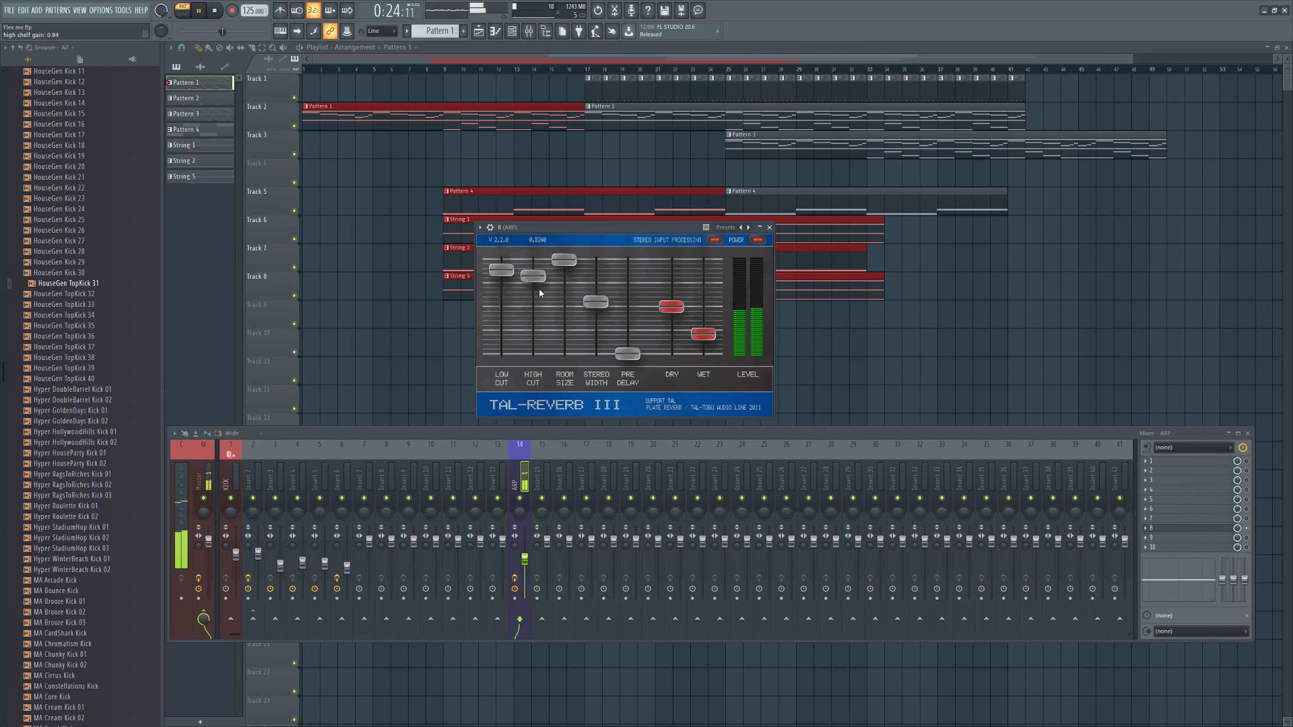
- Lower TAL-Reverb III's high cut to about half, set room size to minimum and stereo width to maximum, rebalance the wet level, and stop playback
left_click_drag(539, 289, 577, 375)
left_click_drag(703, 335, 701, 306)
left_click_drag(596, 321, 601, 257)
left_click_drag(564, 338, 566, 364)
mouse_move(703, 309)
left_mouse_down()
mouse_move(703, 286)
mouse_move(698, 329)
left_mouse_up()
key("space")
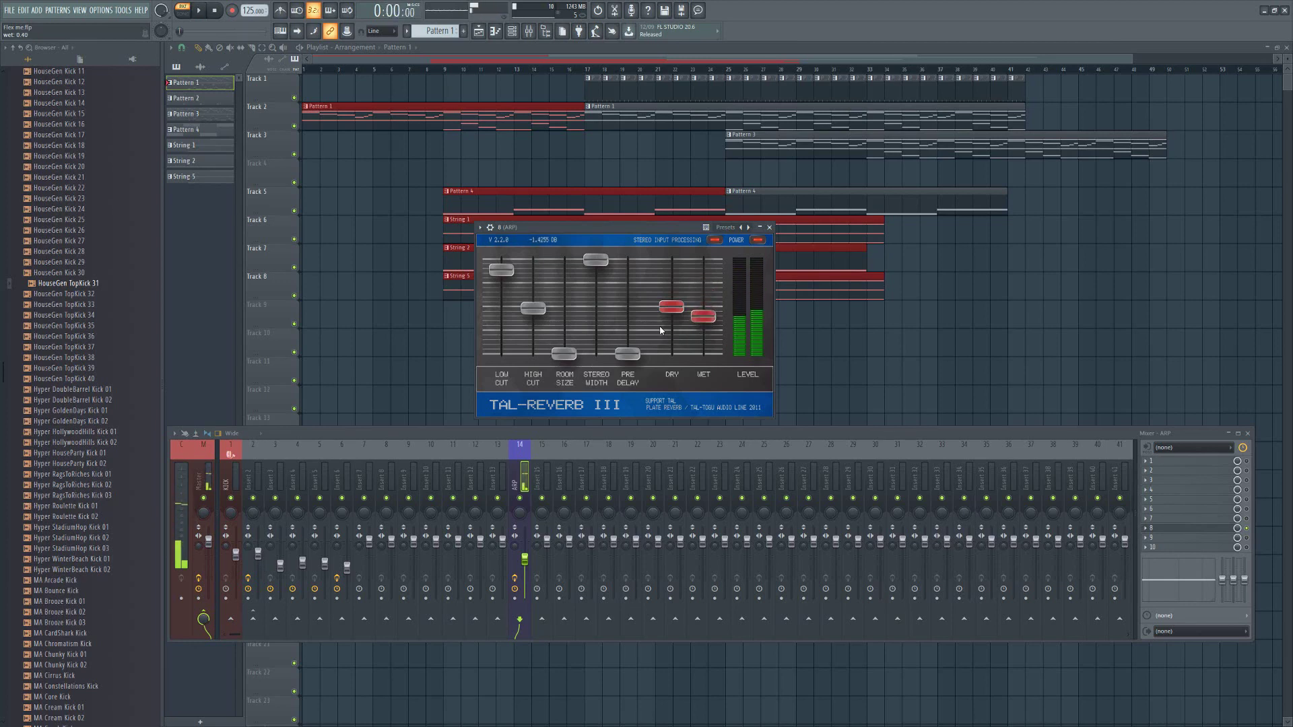
- Reposition the TAL-Reverb III window above the mixer, keep its room size at minimum, and close it
left_click_drag(592, 227, 510, 213)
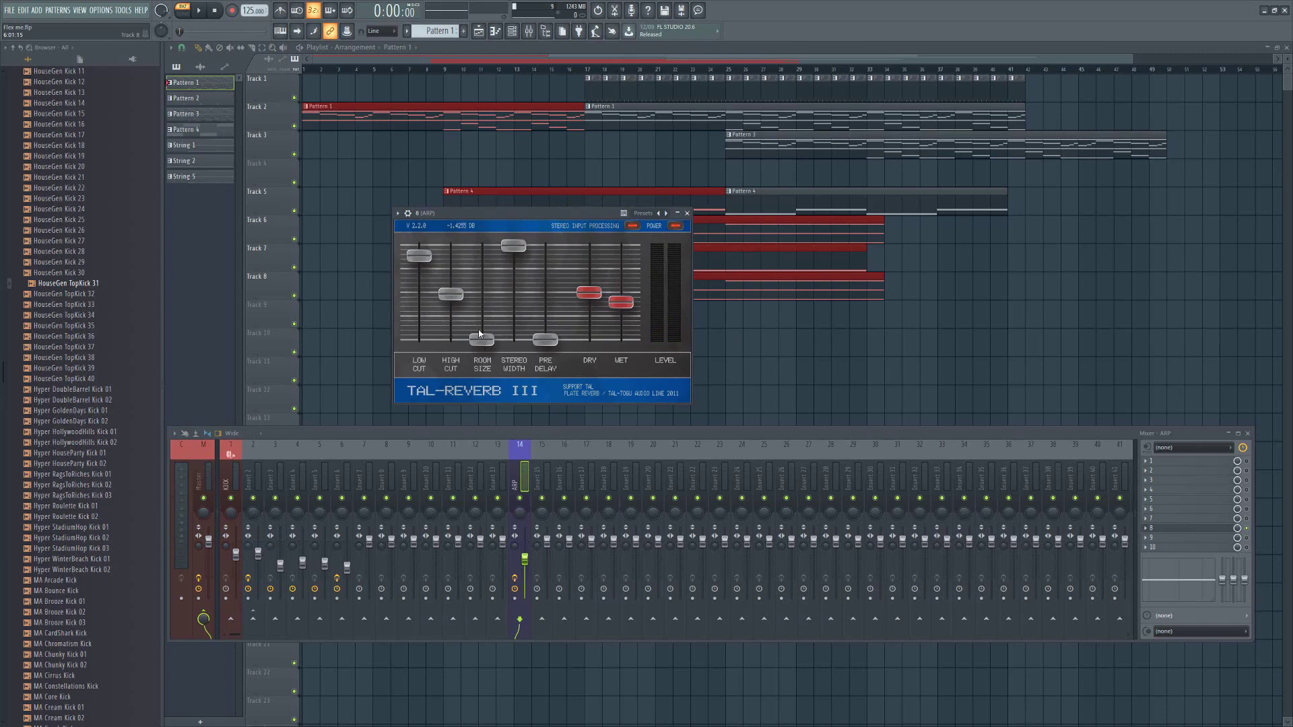
left_click_drag(482, 346, 482, 389)
left_click_drag(498, 213, 557, 194)
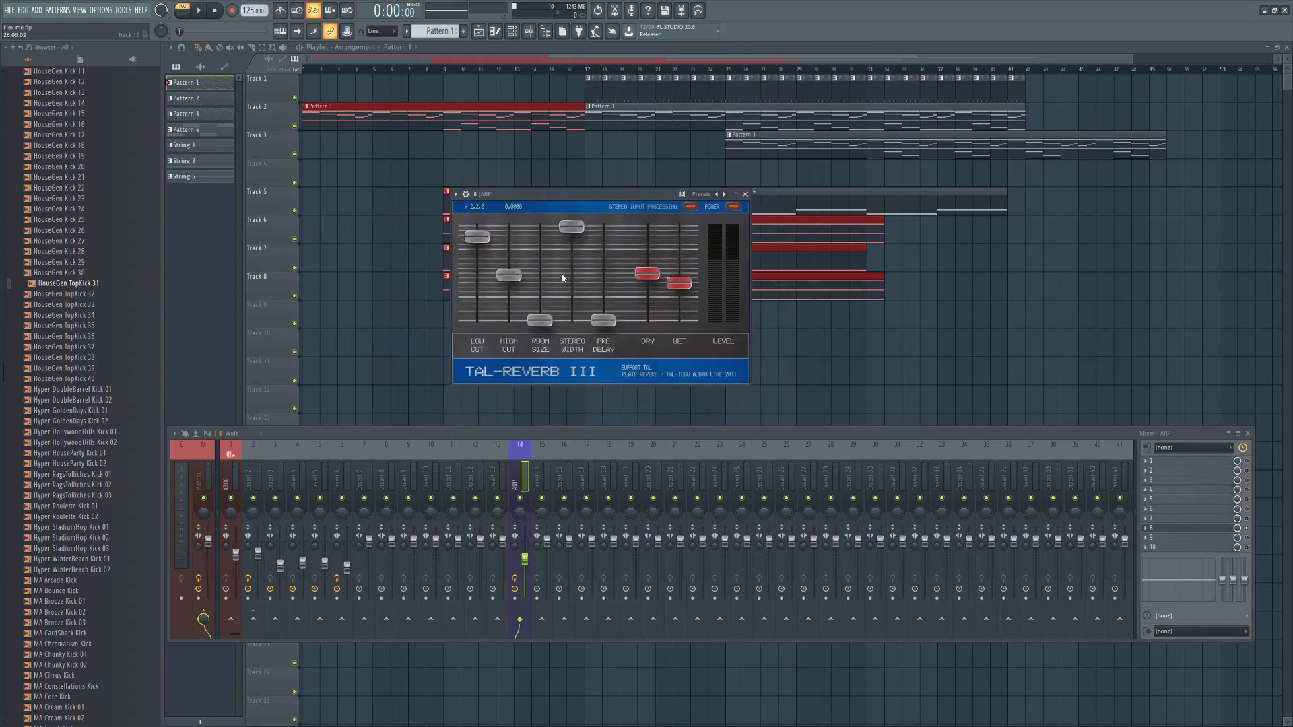
mouse_move(530, 217)
left_mouse_down()
mouse_move(516, 220)
mouse_move(543, 220)
left_mouse_up()
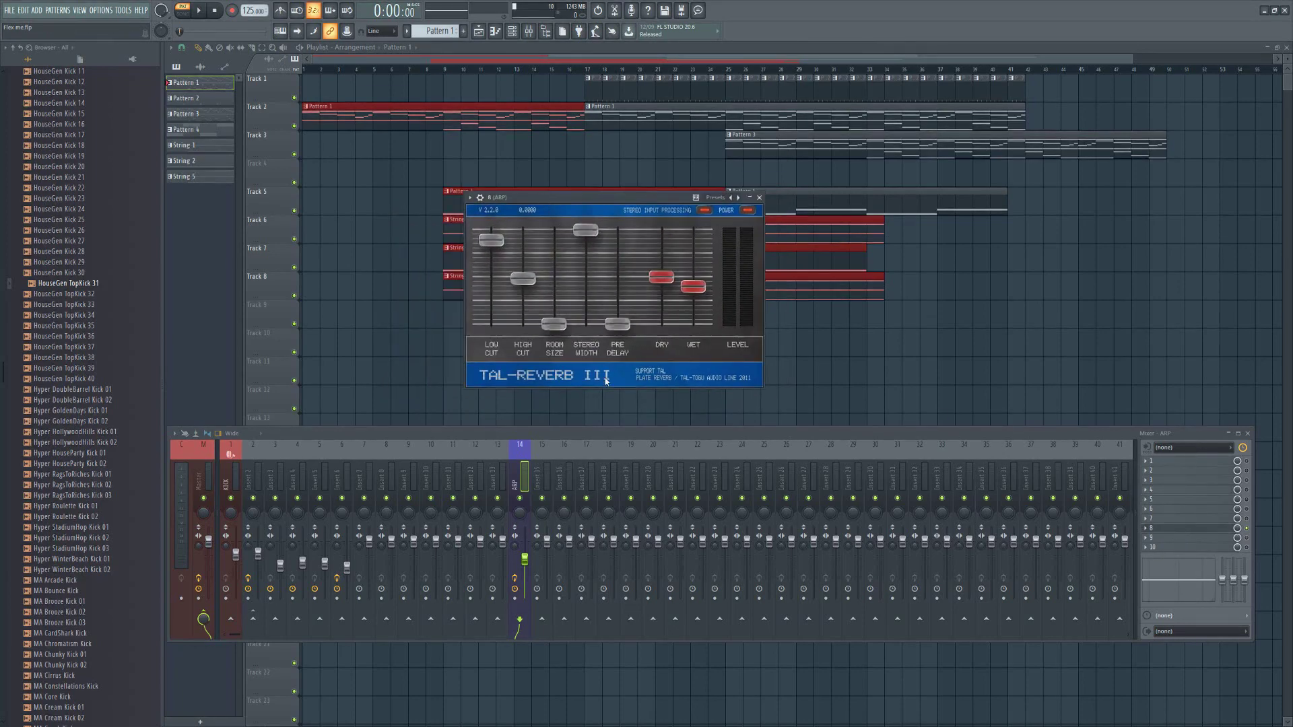
left_click(759, 198)
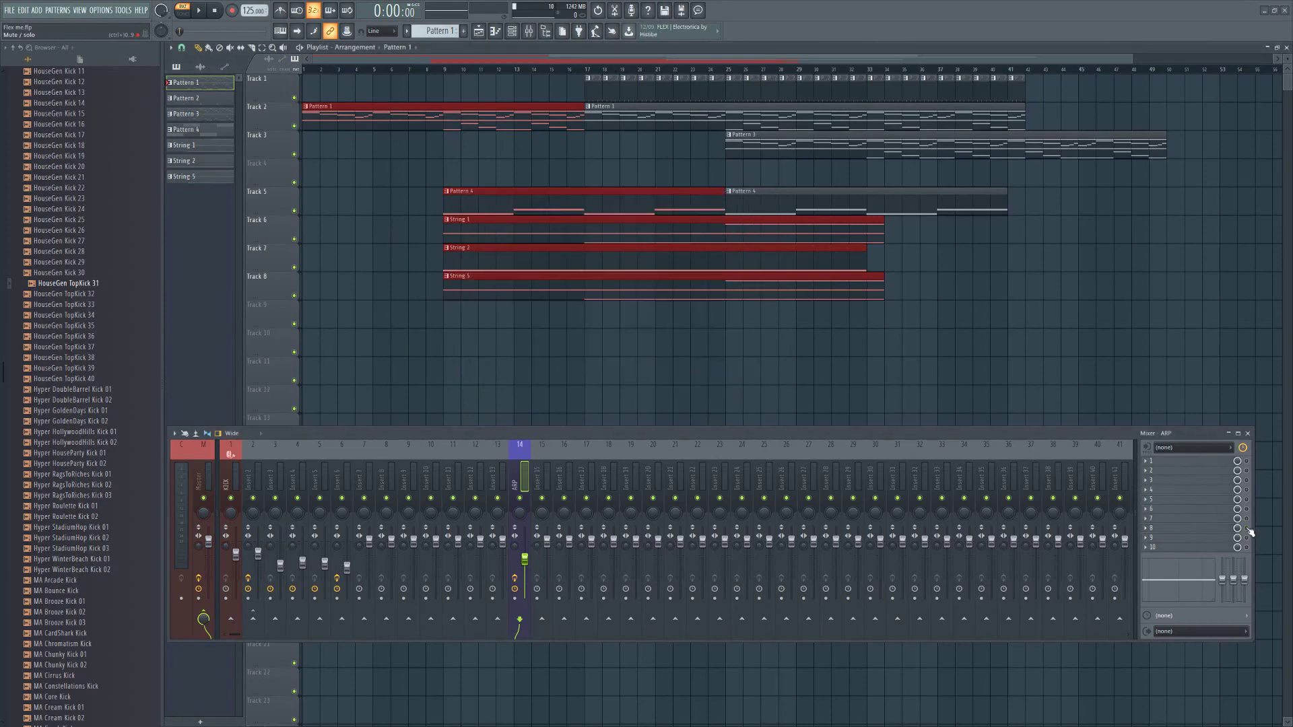
- Open TAL Reverb 4 from slot 7 of the ARP insert and place its window just above the mixer
left_click(1212, 520)
left_click_drag(281, 224, 470, 222)
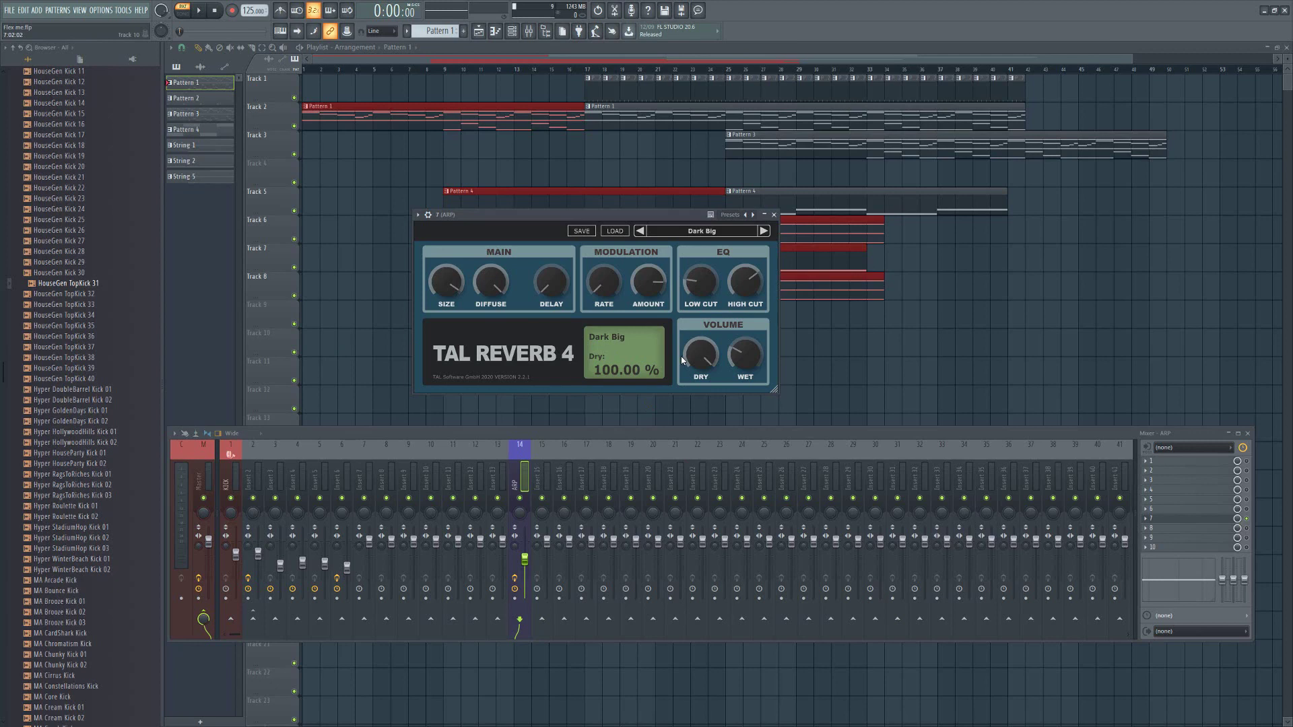
mouse_move(552, 240)
left_mouse_down()
mouse_move(461, 181)
mouse_move(549, 257)
left_mouse_up()
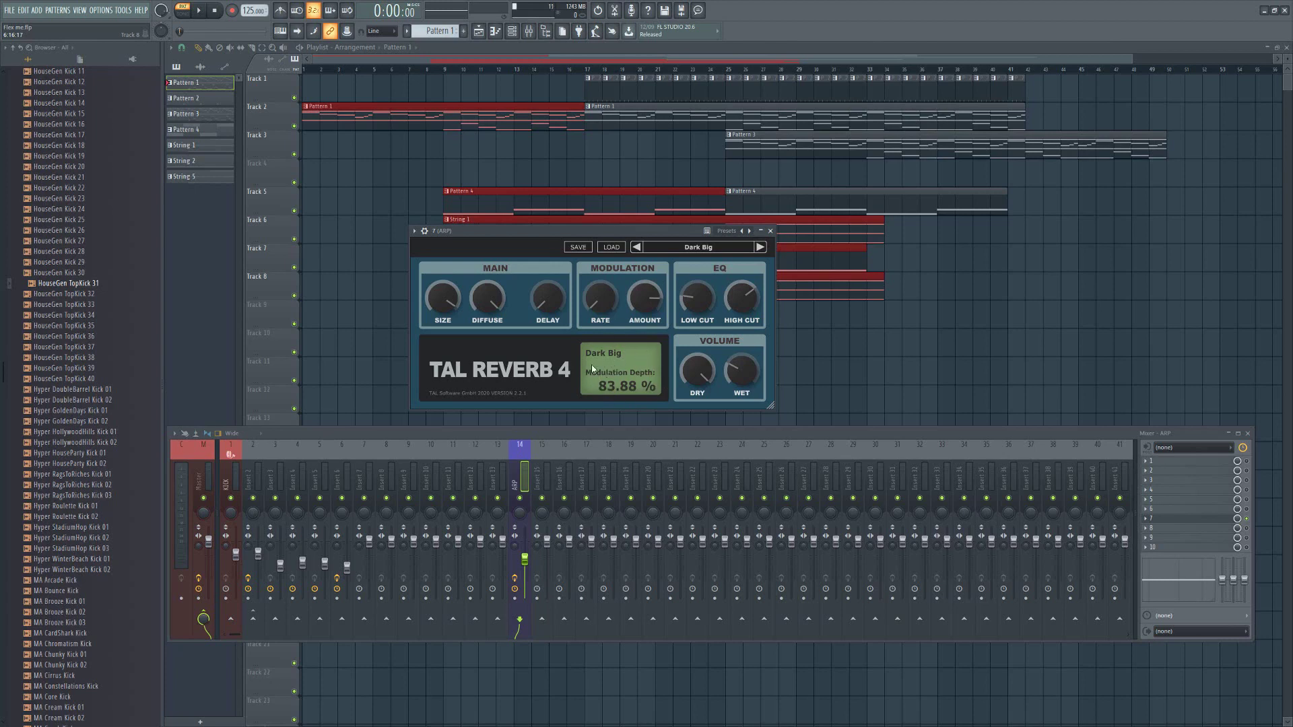
- Start playback and audition TAL Reverb 4's presets one by one from Crystal Clear Big to Wind Verb
left_click(690, 248)
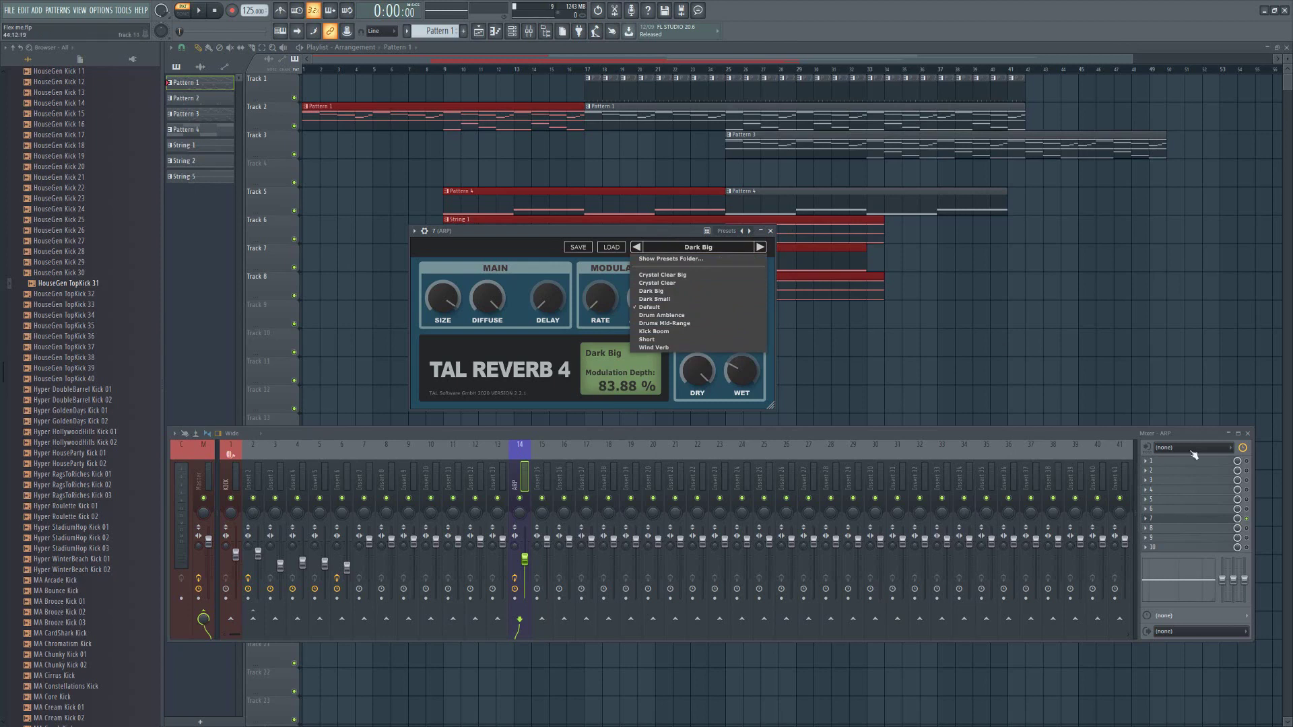
key("space")
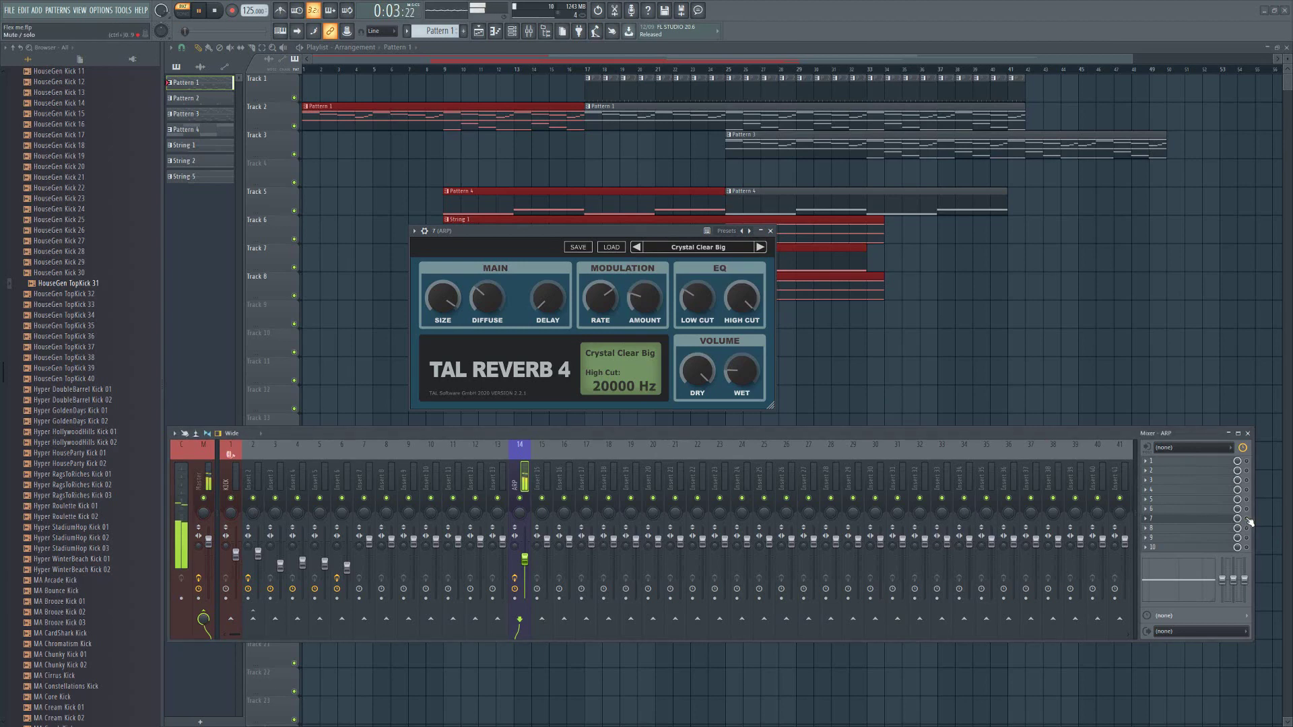
left_click(760, 249)
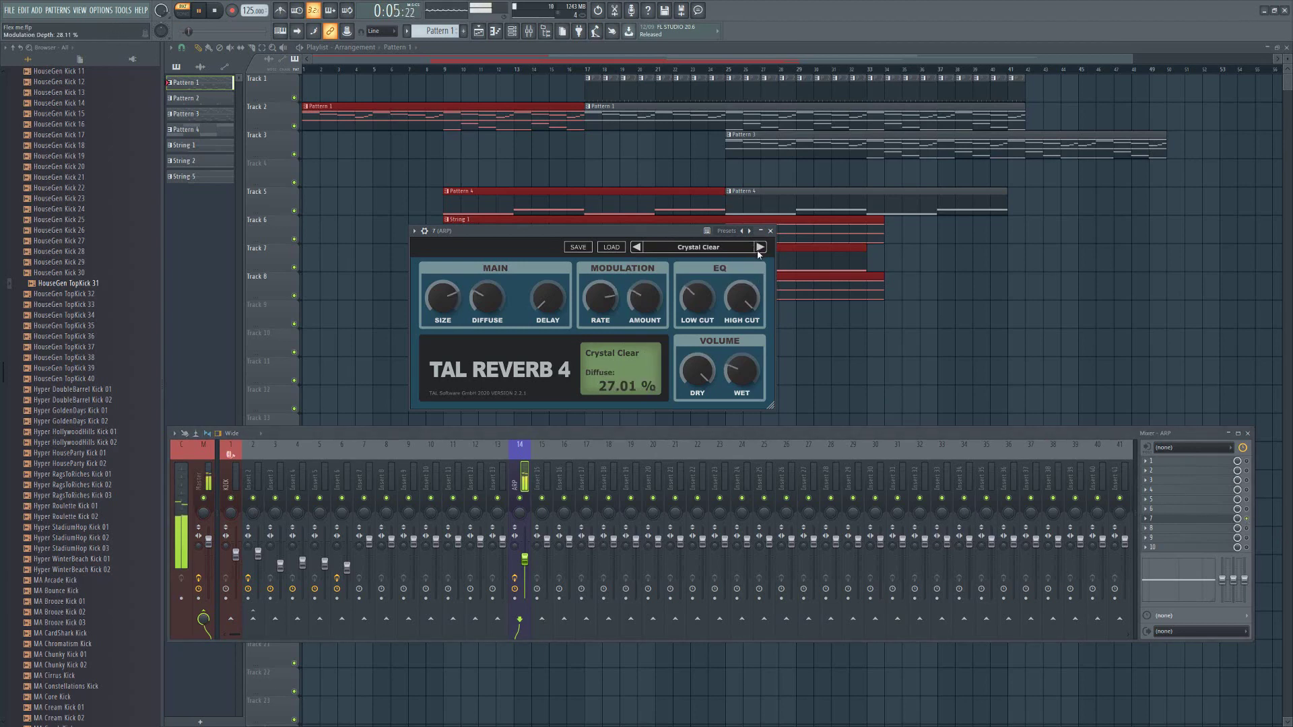
left_click(760, 248)
left_click(759, 249)
left_click(759, 248)
left_click(758, 249)
left_click(759, 248)
left_click(760, 247)
left_click(760, 248)
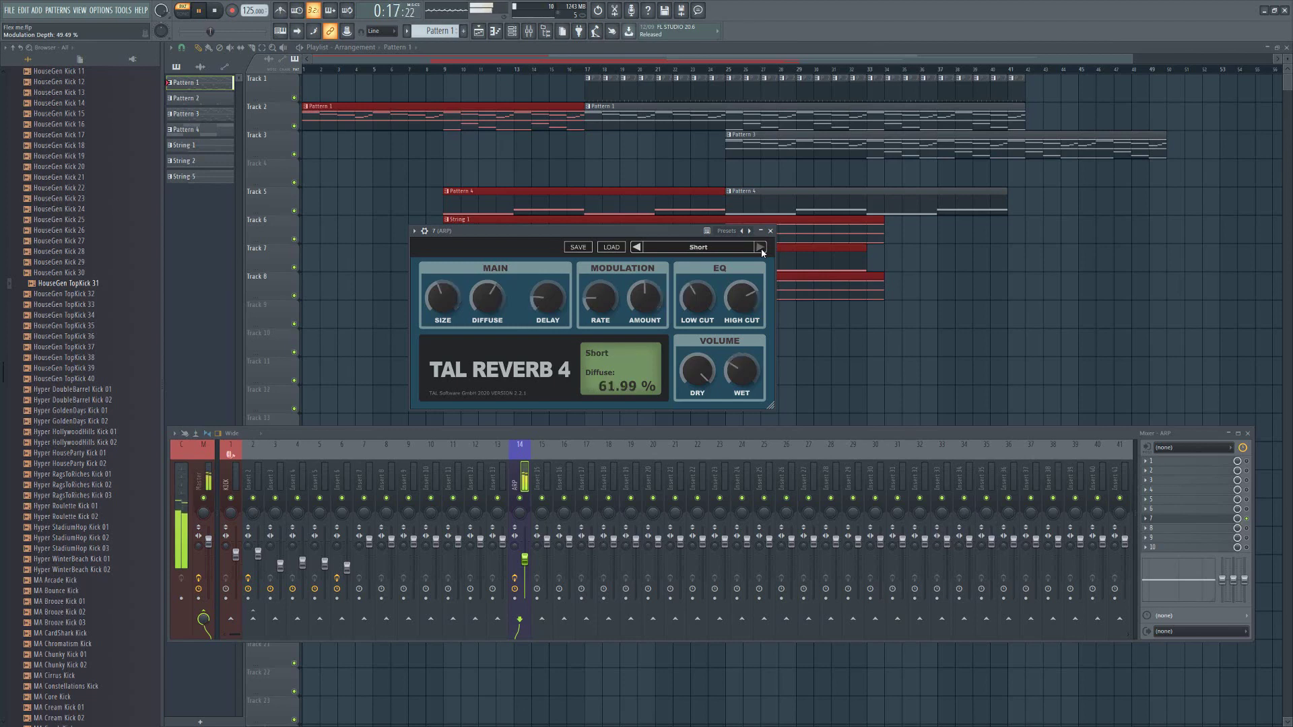
left_click(760, 248)
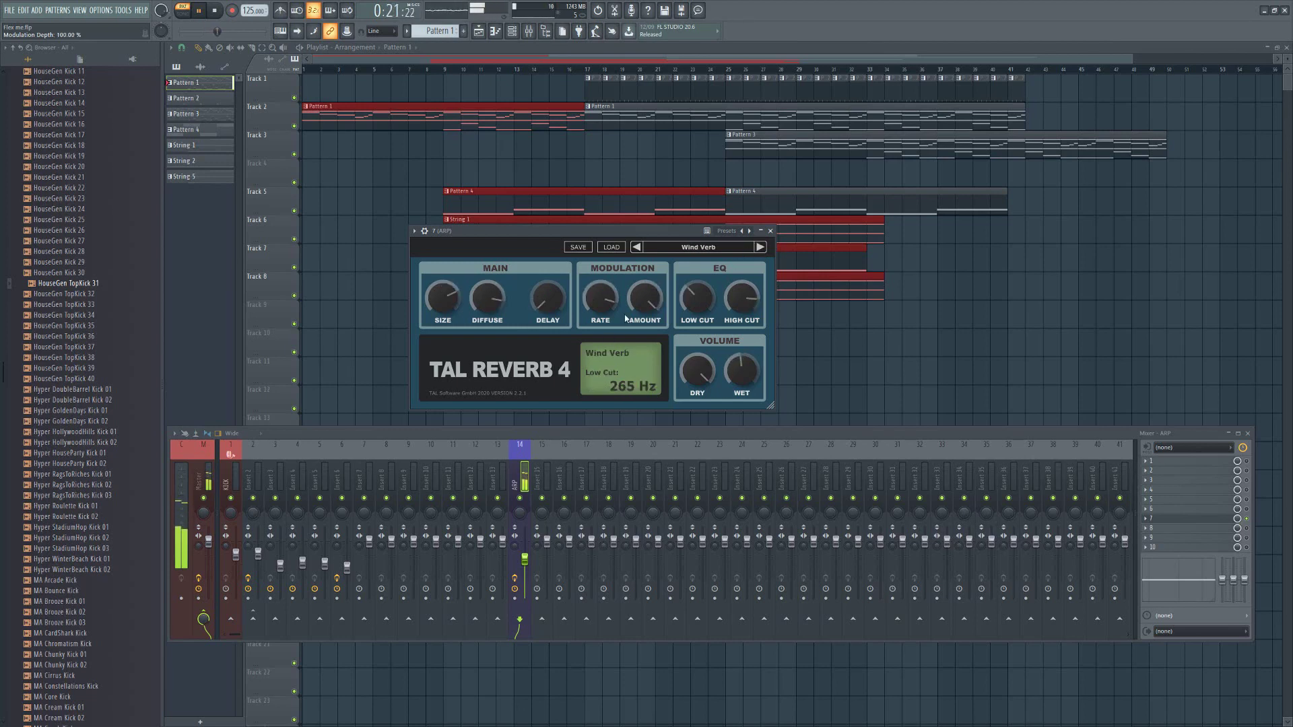
- Try different modulation settings on Wind Verb, ending with a rate of 14.31% and an amount of about half
mouse_move(756, 293)
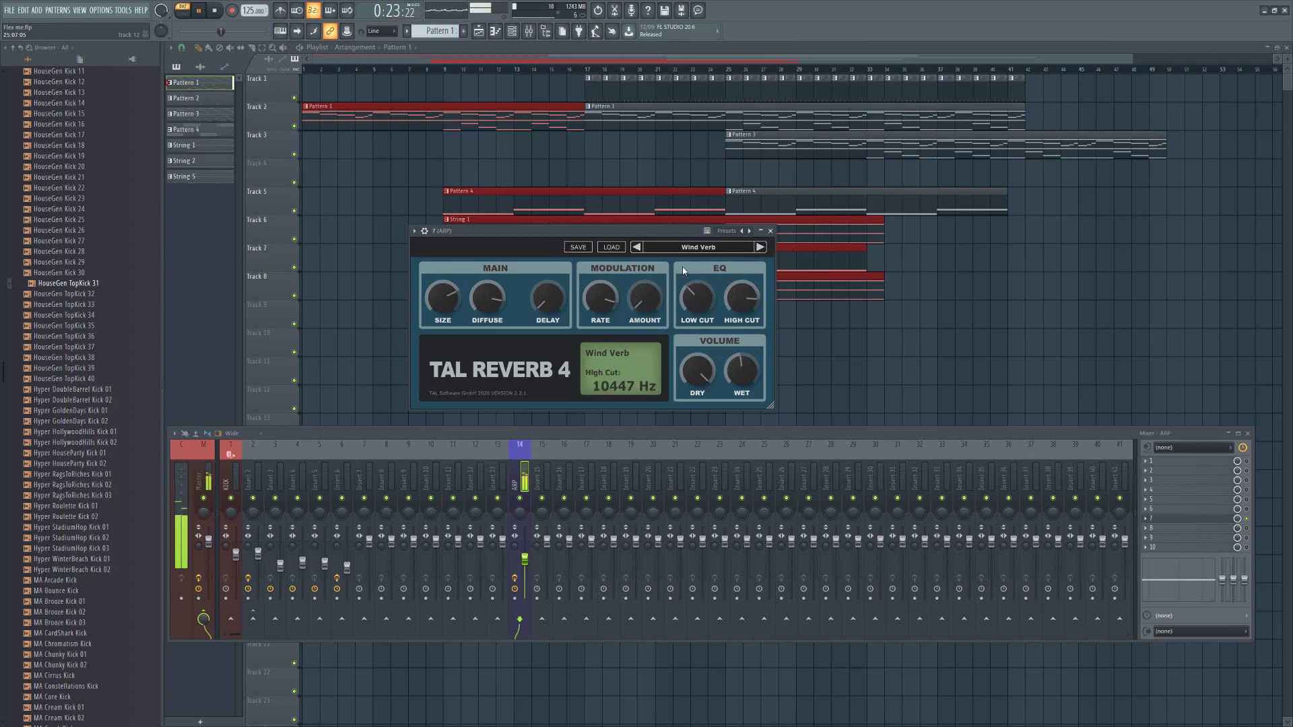
mouse_move(650, 308)
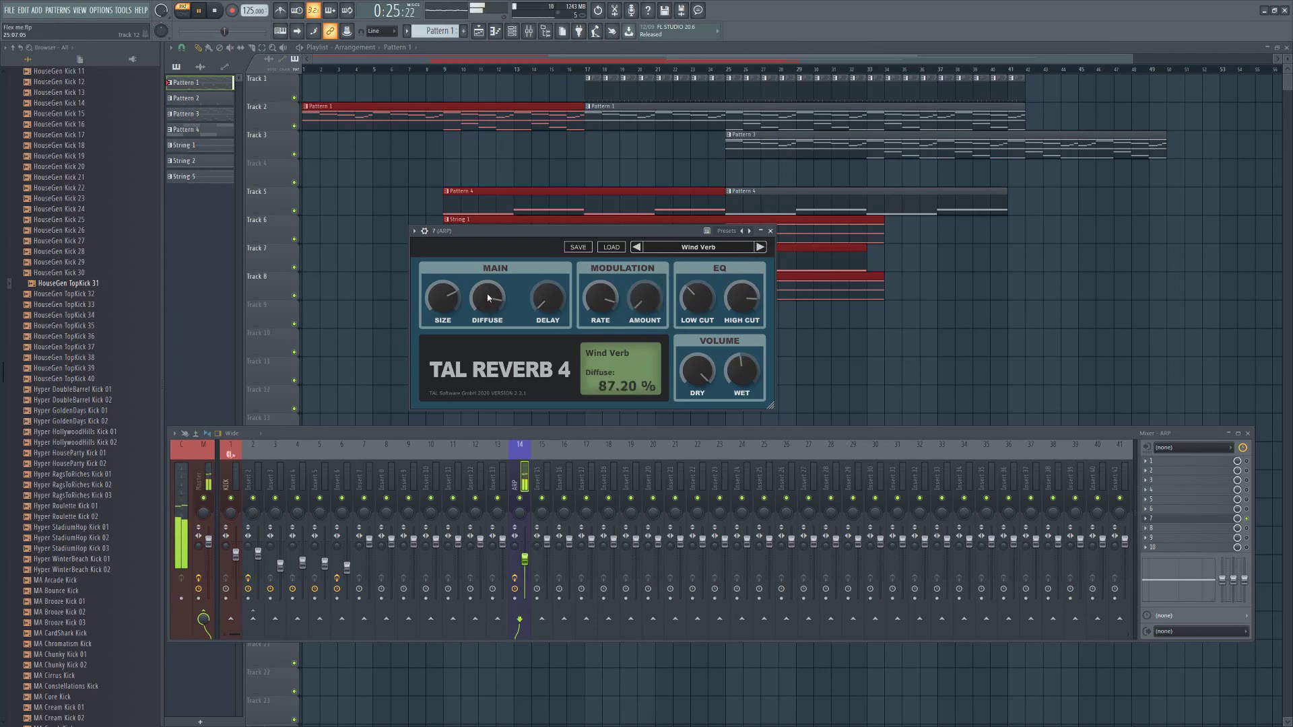
left_click_drag(637, 301, 593, 403)
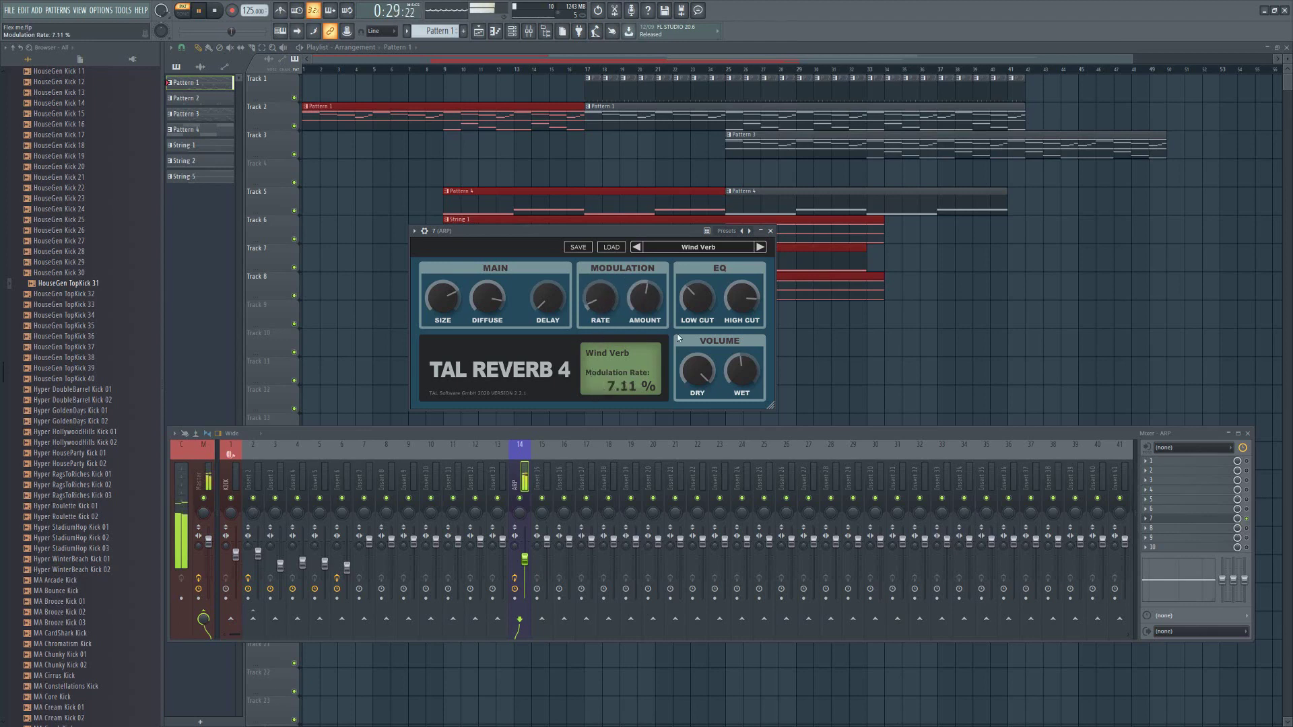
mouse_move(652, 306)
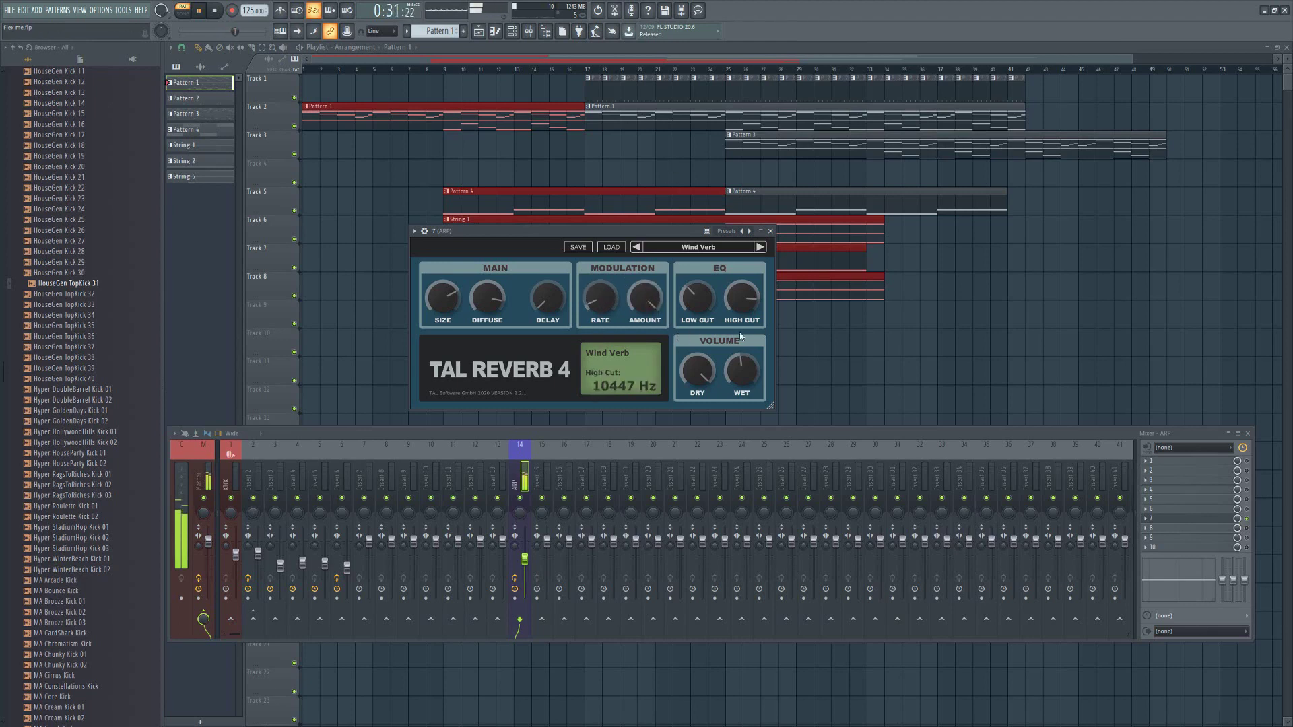
scroll(595, 305, "down", 3)
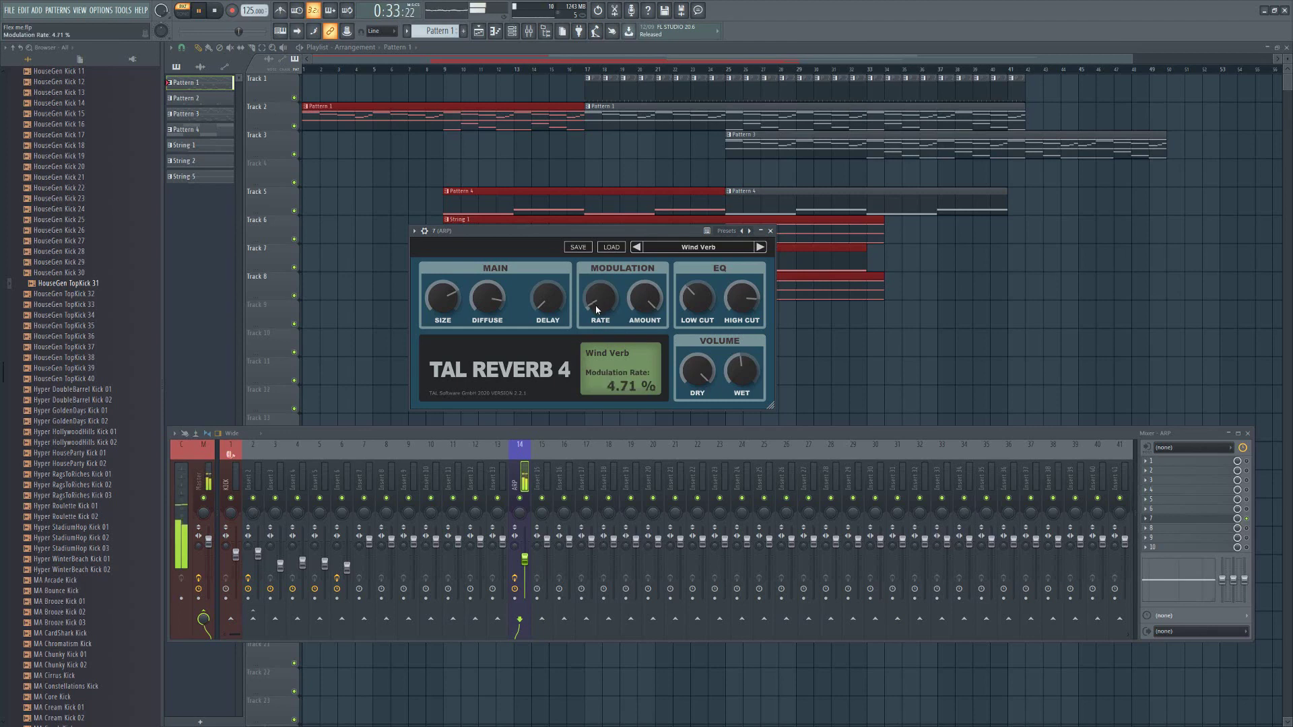
scroll(596, 300, "up", 5)
scroll(644, 300, "up", 8)
left_click_drag(647, 348, 644, 362)
- Try diffuse at 0% and size at 4.80%, and settle on about half diffuse, a low size and a 0.4480 s delay
scroll(487, 293, "down", 10)
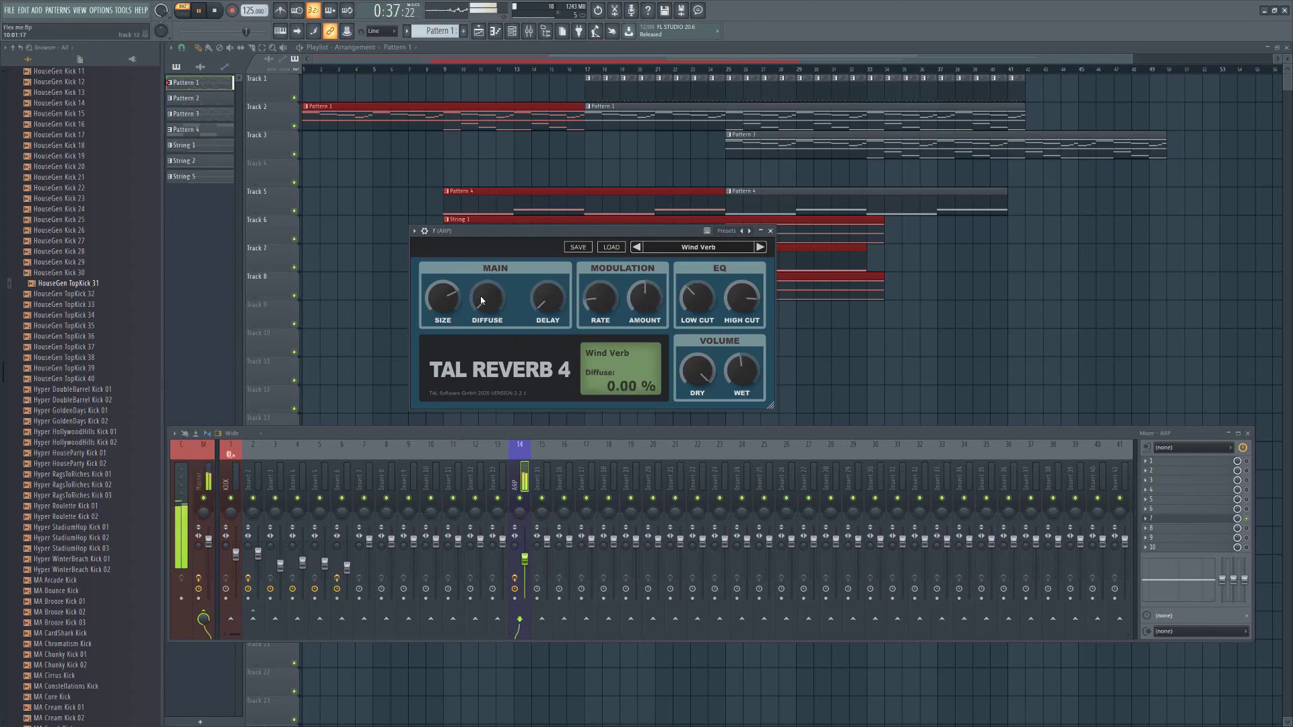
left_click_drag(443, 300, 429, 344)
scroll(444, 279, "down", 10)
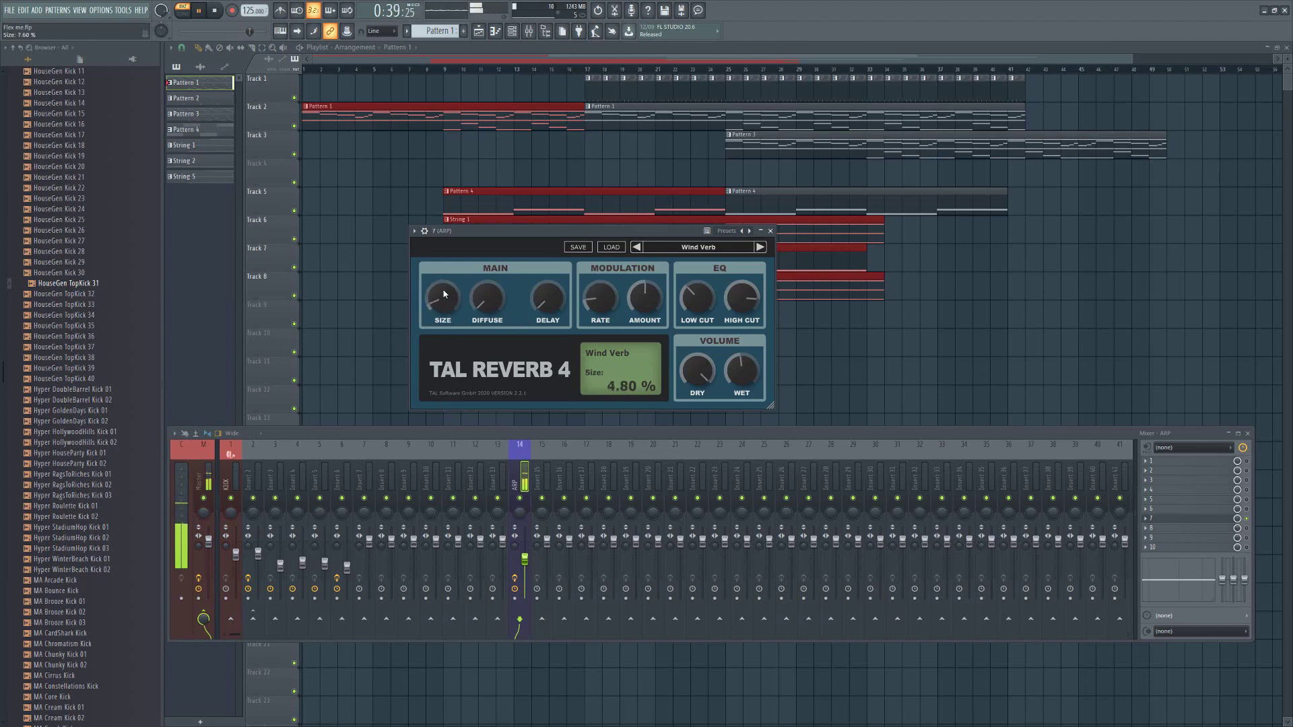
scroll(489, 297, "up", 12)
scroll(493, 297, "up", 1)
scroll(492, 283, "down", 1)
scroll(487, 301, "up", 1)
scroll(487, 300, "down", 2)
scroll(548, 301, "up", 3)
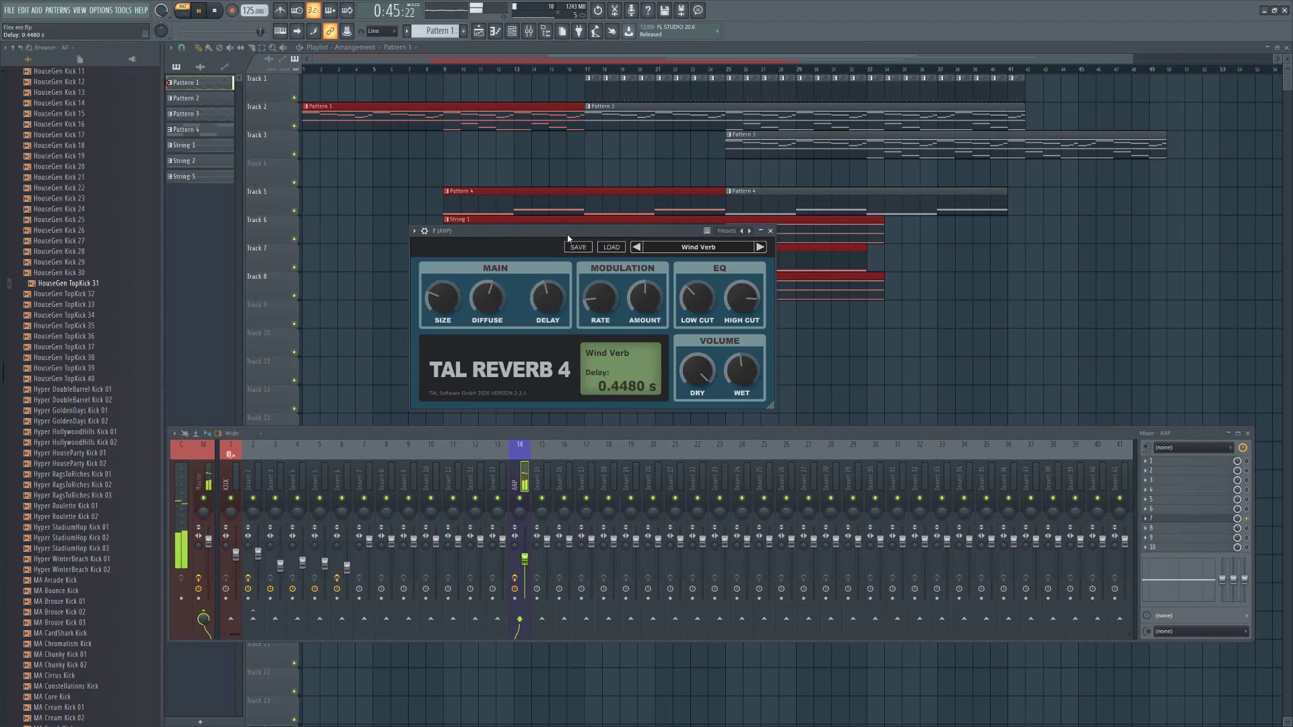
- Set the delay to 0.1680 s, balance the volume with dry at minimum and wet at 71.27%, and stop playback
left_click_drag(549, 304, 609, 245)
left_click_drag(543, 293, 542, 343)
left_click_drag(708, 369, 772, 405)
key("space")
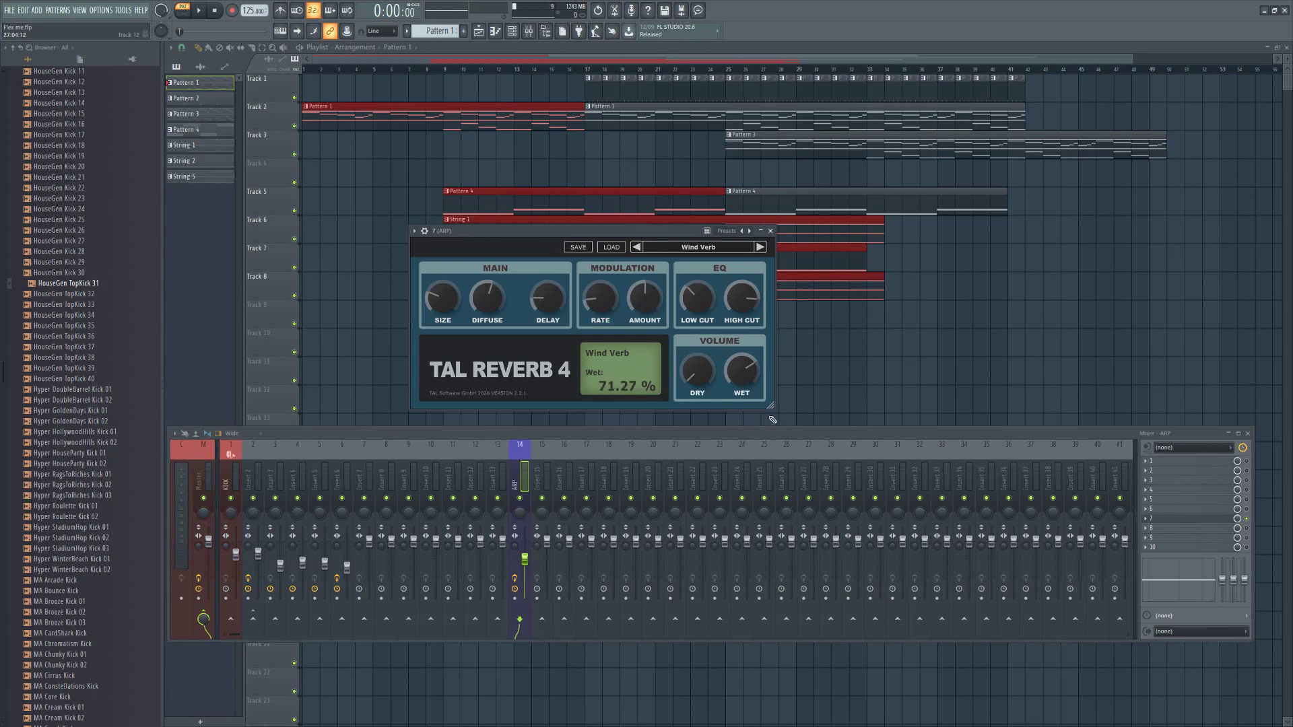
- Enlarge the TAL Reverb 4 window in two stages, moving the mixer down and the plugin up to make room
left_click_drag(770, 407, 941, 486)
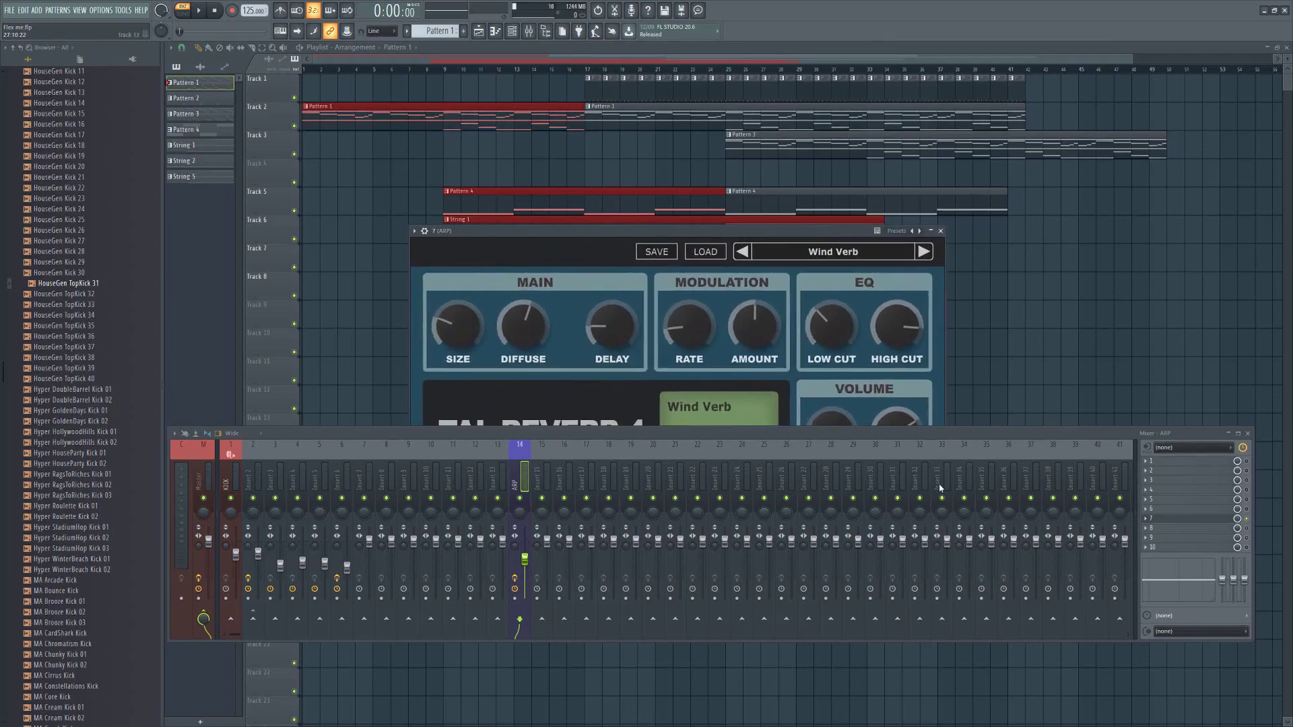
left_click_drag(823, 433, 836, 557)
left_click_drag(707, 231, 603, 101)
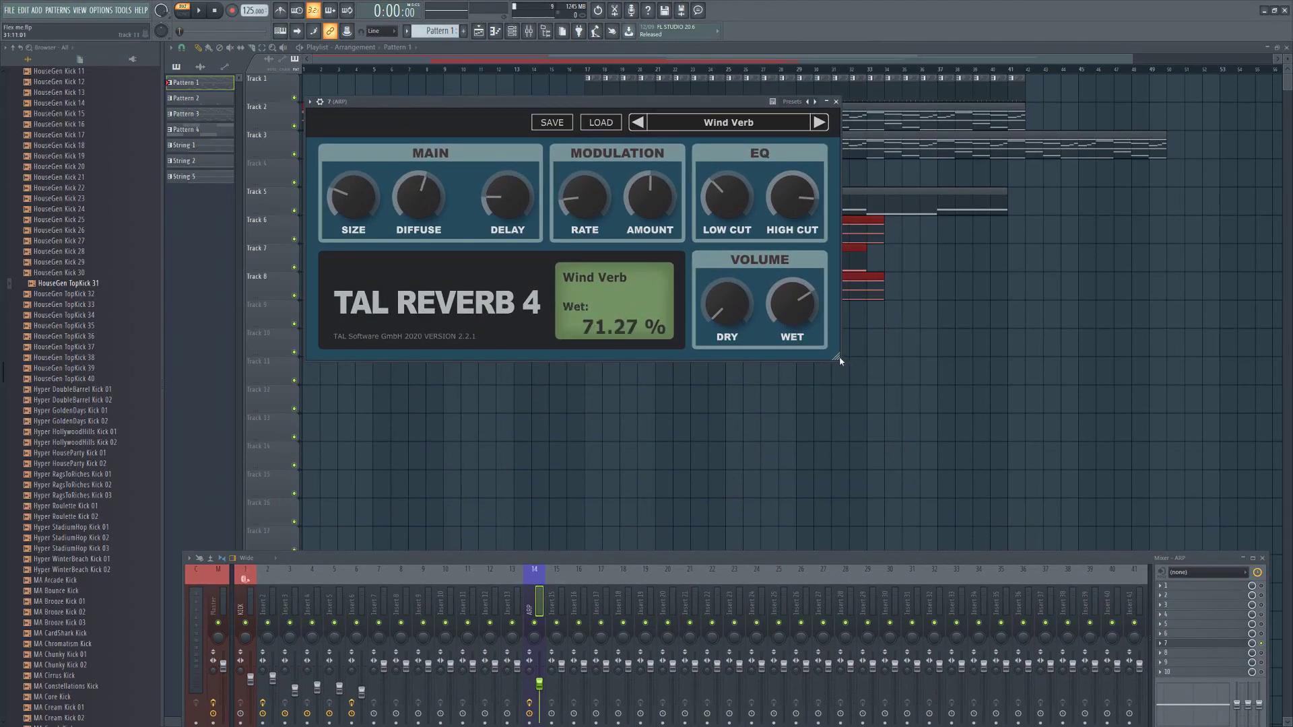
left_click_drag(836, 357, 1158, 513)
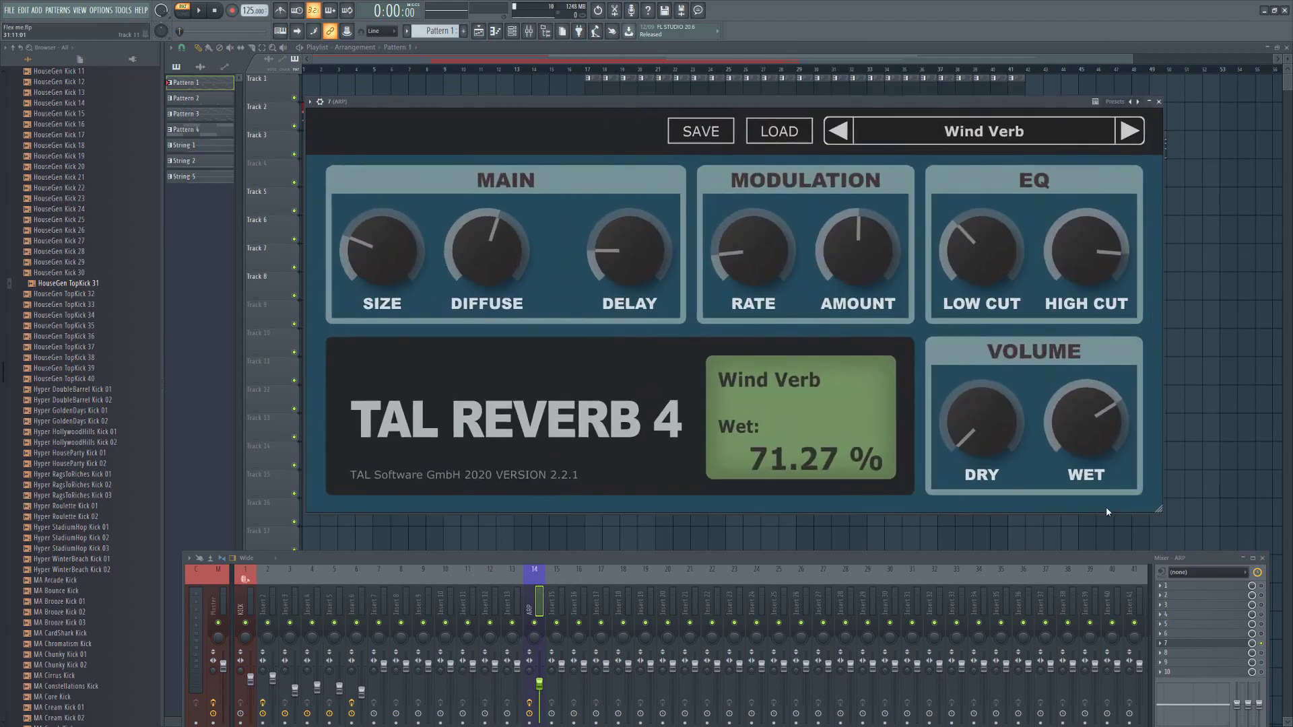
left_click_drag(736, 103, 657, 69)
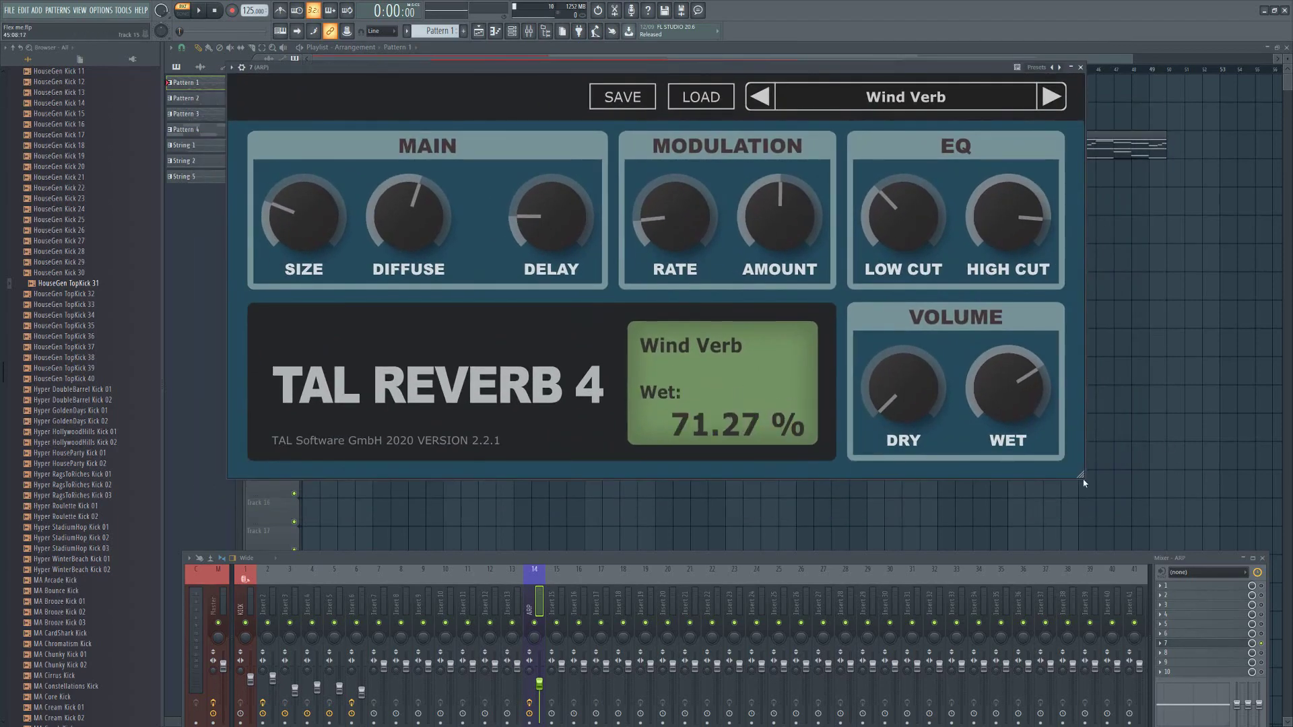
- Shrink the TAL Reverb 4 window back to a compact size and place it over the middle of the playlist
left_click_drag(1081, 476, 452, 178)
left_click_drag(409, 63, 294, 51)
left_click_drag(357, 88, 601, 234)
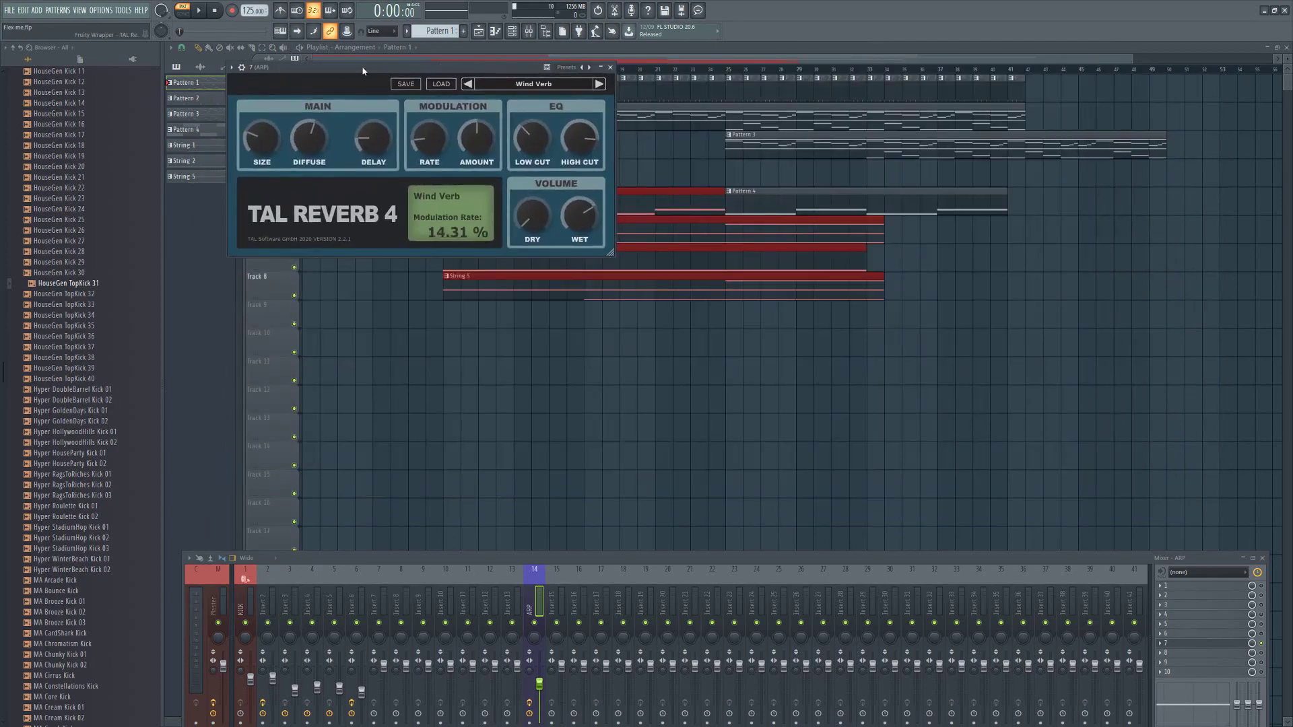
left_click_drag(404, 67, 638, 231)
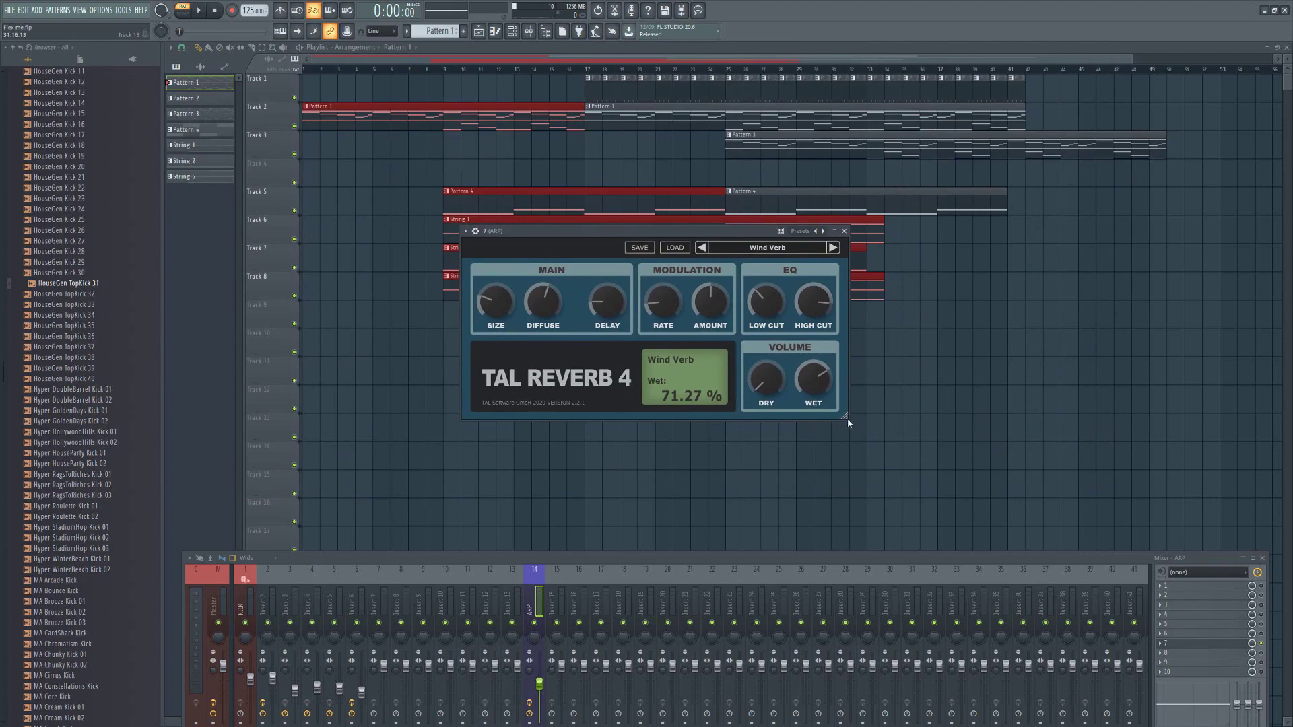
left_click_drag(845, 417, 798, 389)
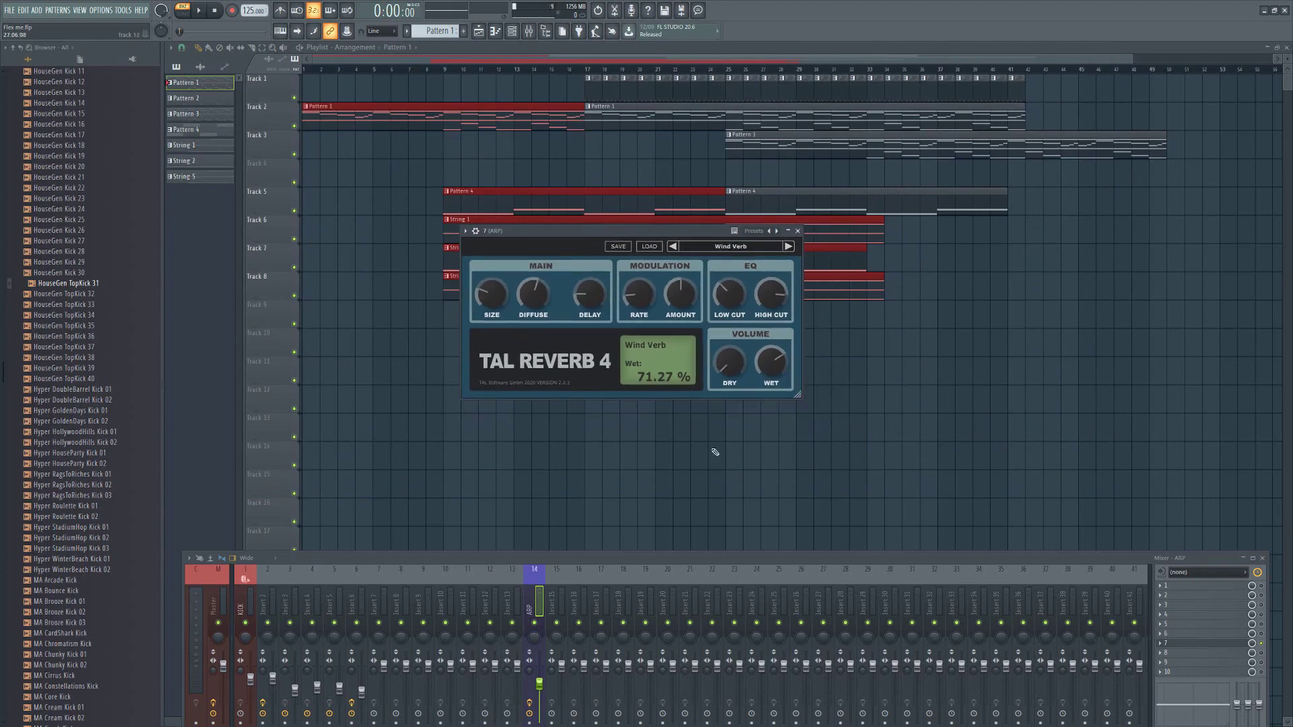
- Move the mixer back up beneath the plugin, make the TAL Reverb 4 window slightly larger, and close it
left_click_drag(630, 558, 612, 440)
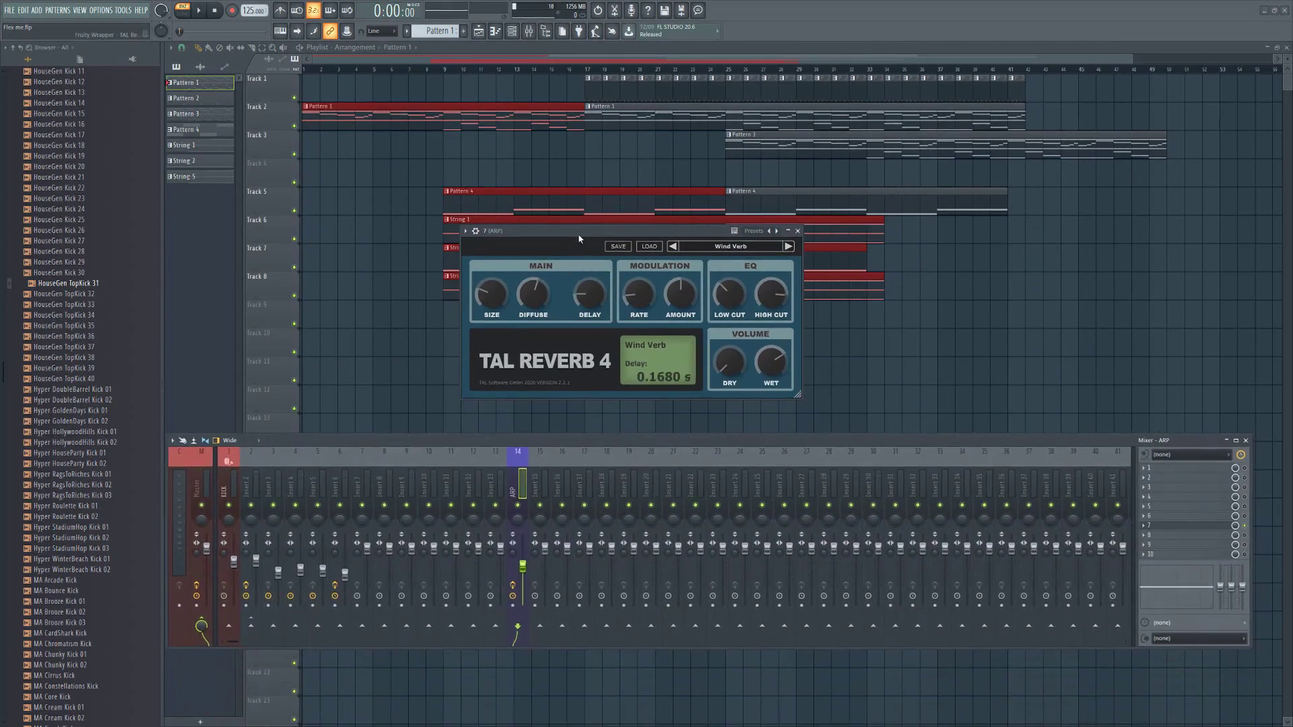
left_click_drag(798, 393, 1054, 518)
left_click_drag(812, 223, 707, 173)
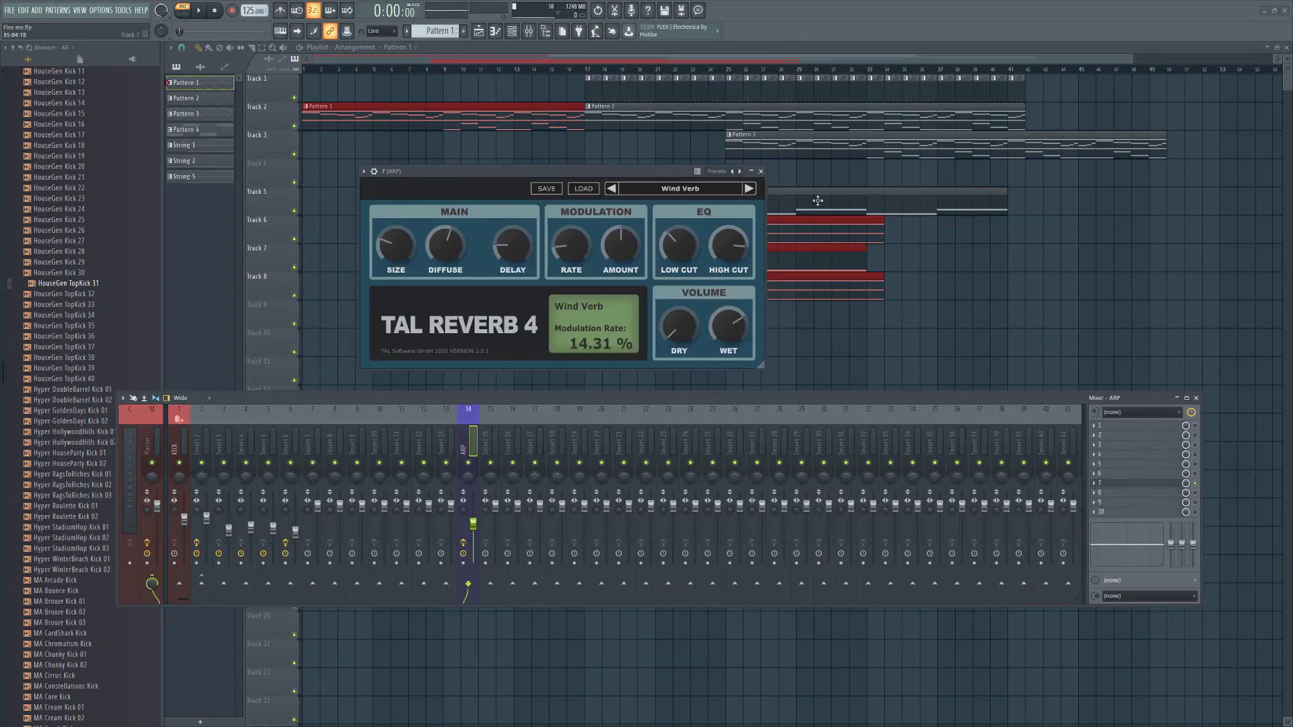
left_click(763, 171)
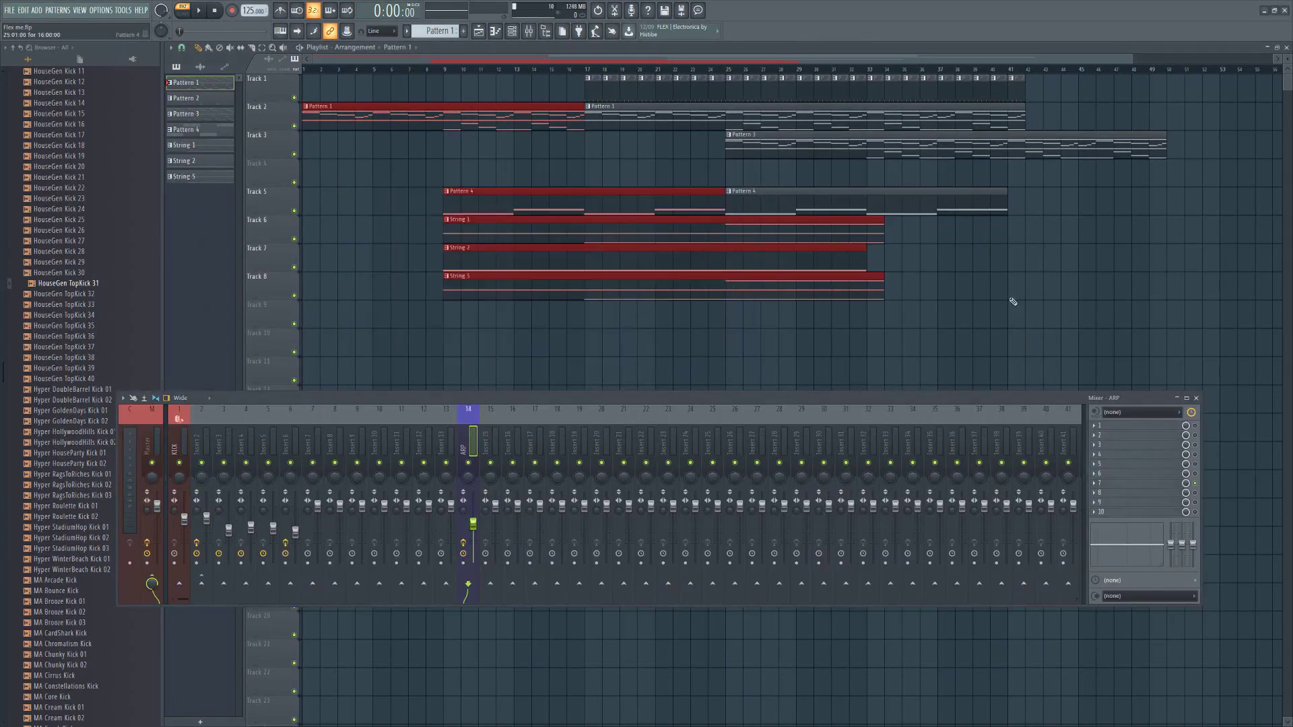
- Open Sanford Reverb from slot 6 of the ARP insert and arrange its window above the lowered mixer
left_click(1198, 475)
left_click_drag(923, 425, 942, 500)
left_click_drag(385, 241, 505, 228)
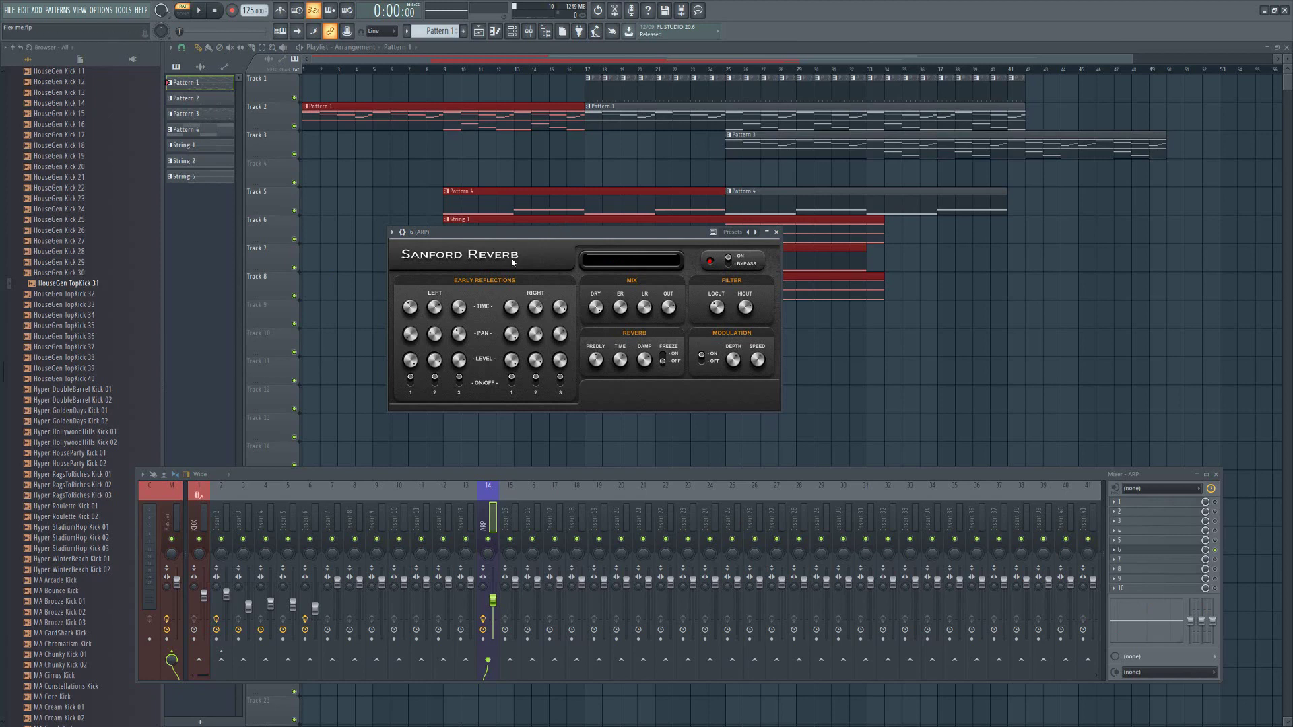
- Start playback with Sanford Reverb's reverb time at 20.00 seconds and toggle Freeze on and off
key("space")
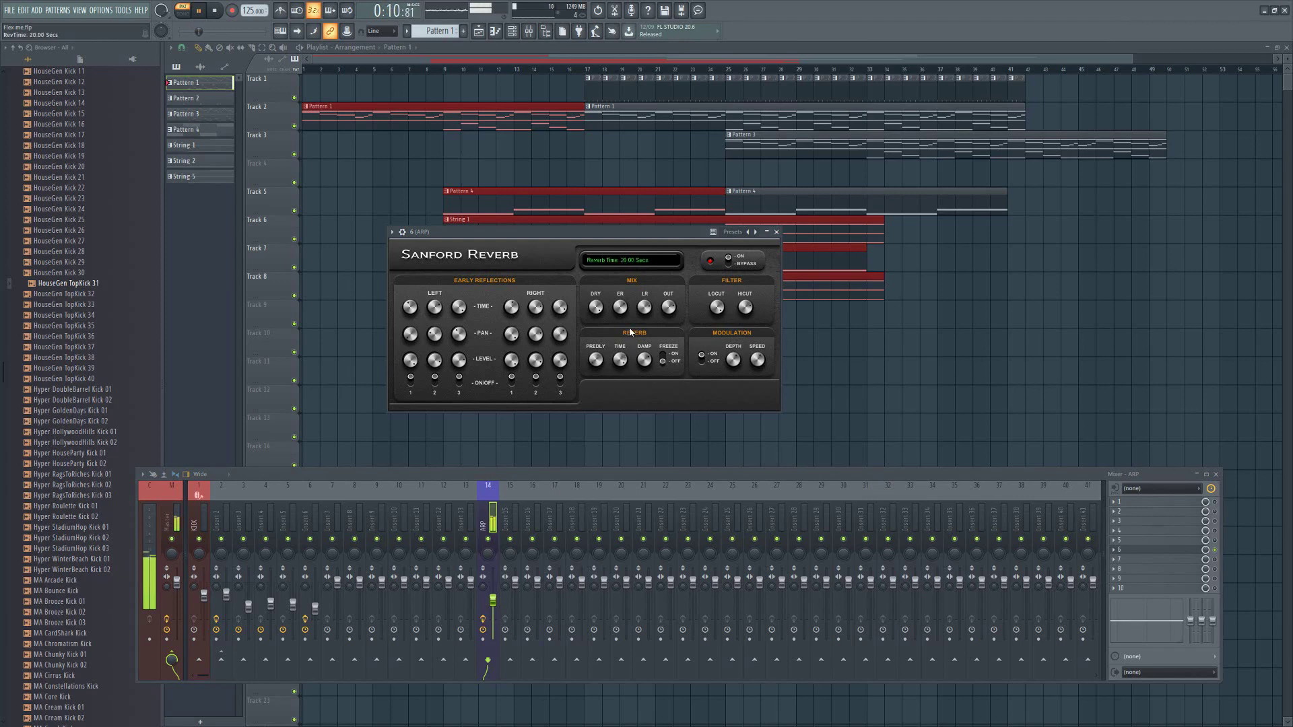
left_click(668, 359)
left_click(665, 364)
left_click(664, 360)
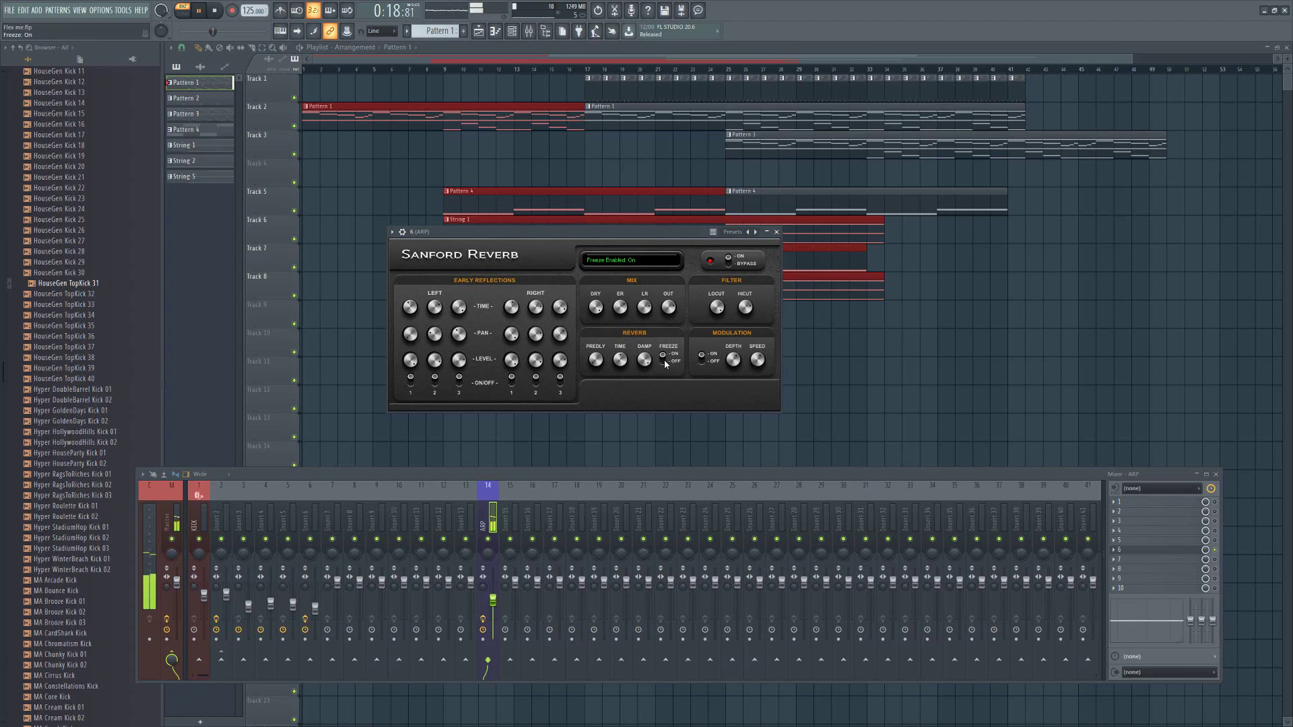
left_click(664, 361)
- Try lower dry and higher ER mix levels in Sanford Reverb, and briefly switch Freeze on and off again
left_click_drag(595, 307, 595, 381)
mouse_move(595, 307)
left_mouse_down()
mouse_move(596, 277)
mouse_move(613, 321)
left_mouse_up()
mouse_move(622, 308)
left_click_drag(622, 308, 625, 274)
left_click(668, 354)
left_click(663, 361)
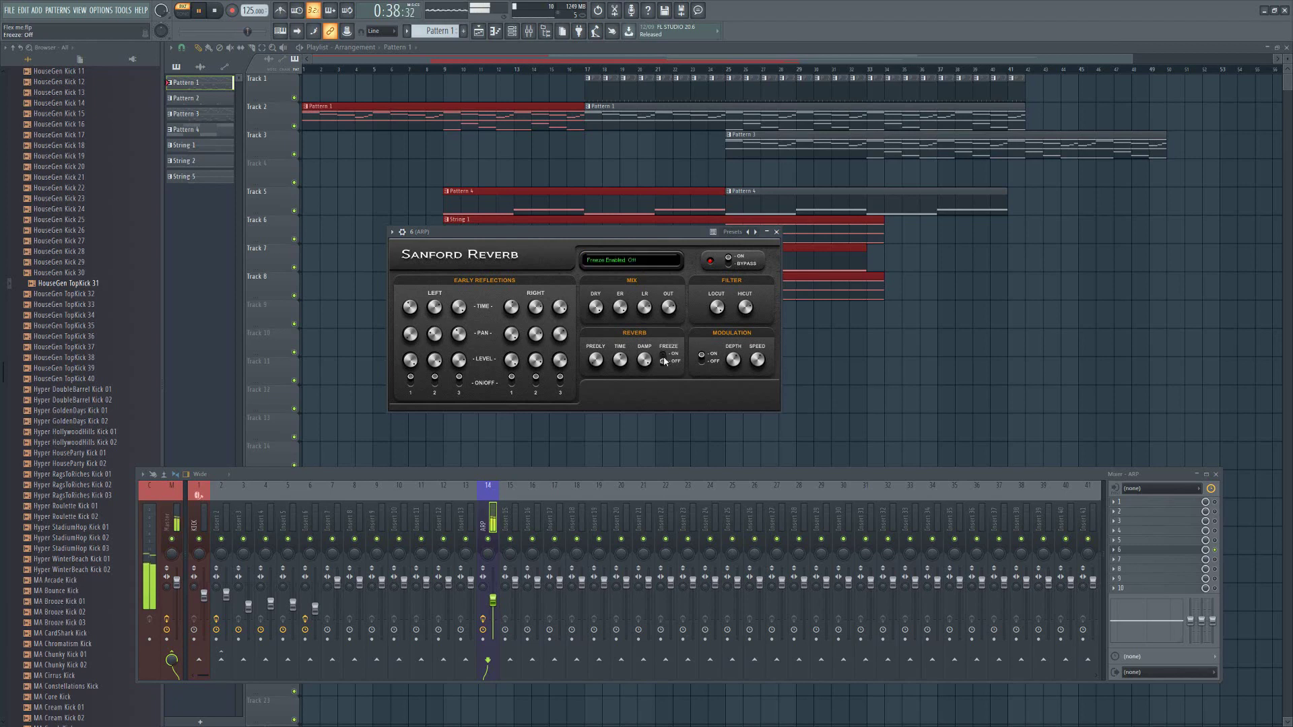
- Toggle Sanford Reverb between on and bypass to compare the sound, leave it bypassed, and stop playback
left_click(729, 262)
left_click(730, 262)
left_click(727, 263)
left_click(216, 11)
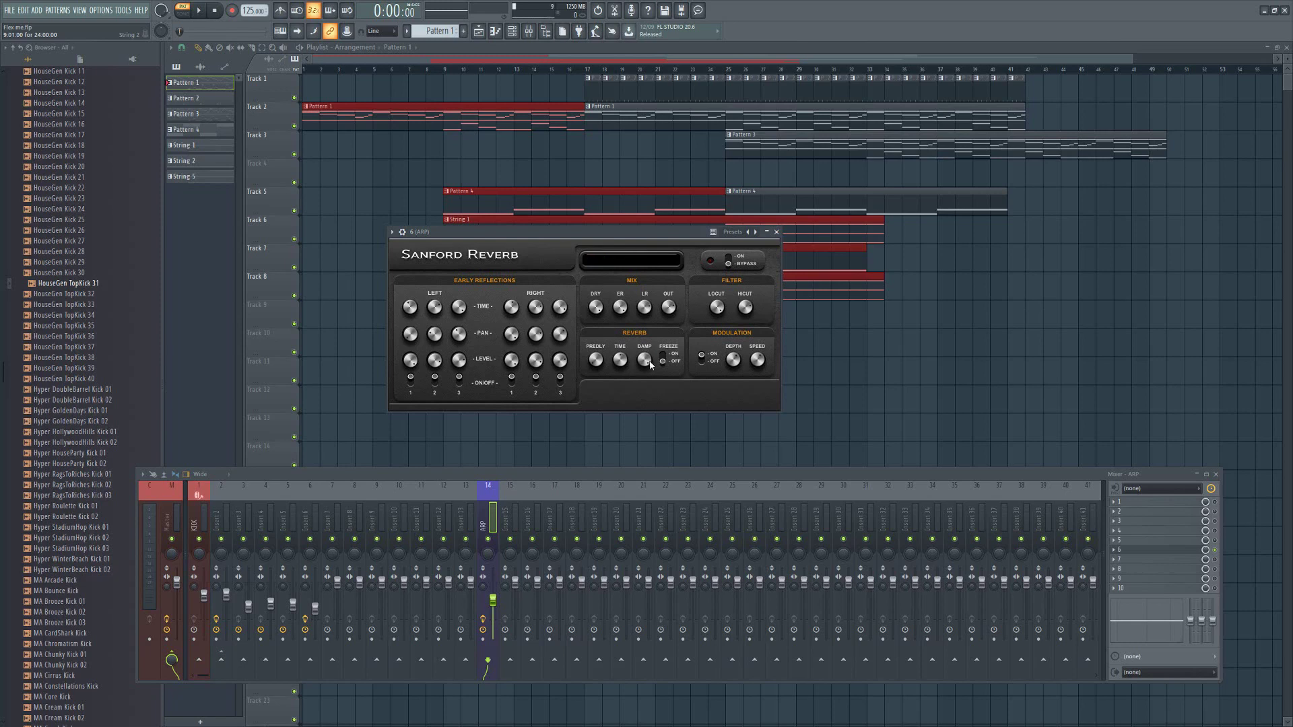
mouse_move(624, 362)
mouse_move(666, 360)
mouse_move(742, 360)
mouse_move(572, 232)
left_mouse_down()
mouse_move(619, 230)
mouse_move(597, 229)
left_mouse_up()
mouse_move(537, 304)
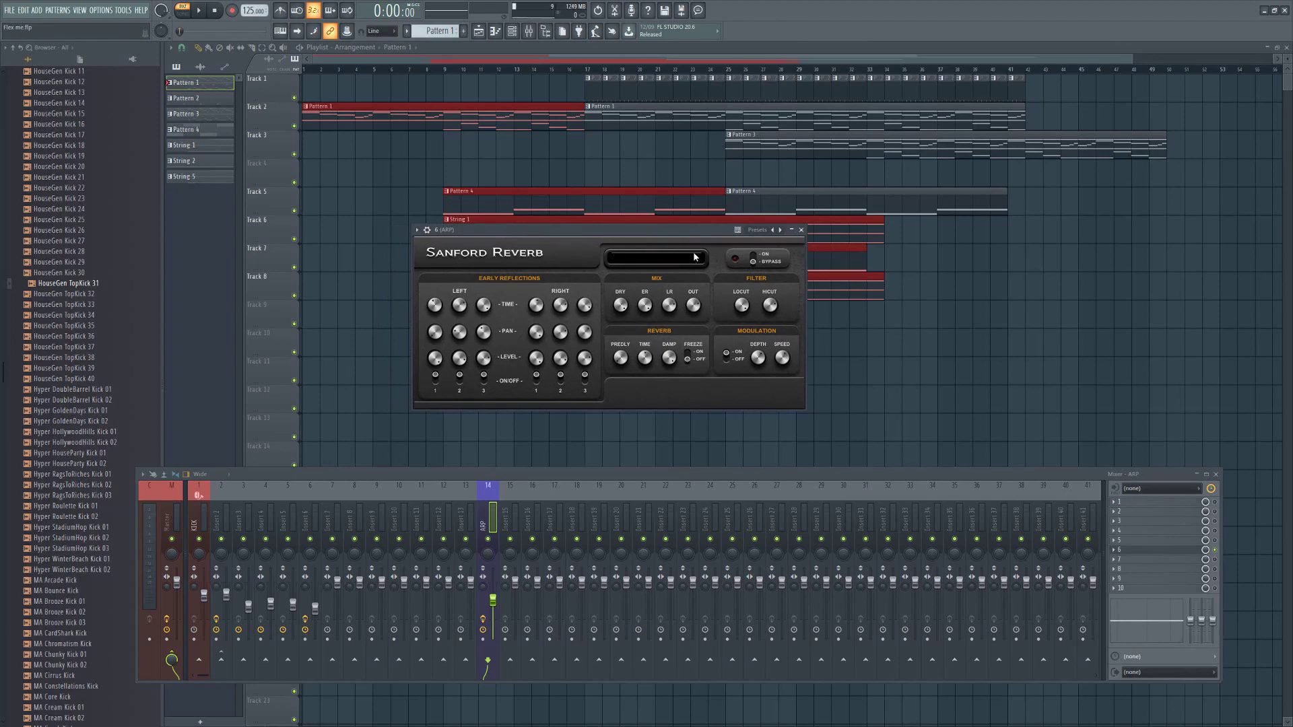
- Close Sanford Reverb, open Dragonfly Hall Reverb from slot 5 of the ARP insert, and place its window above the mixer
left_click(1155, 549)
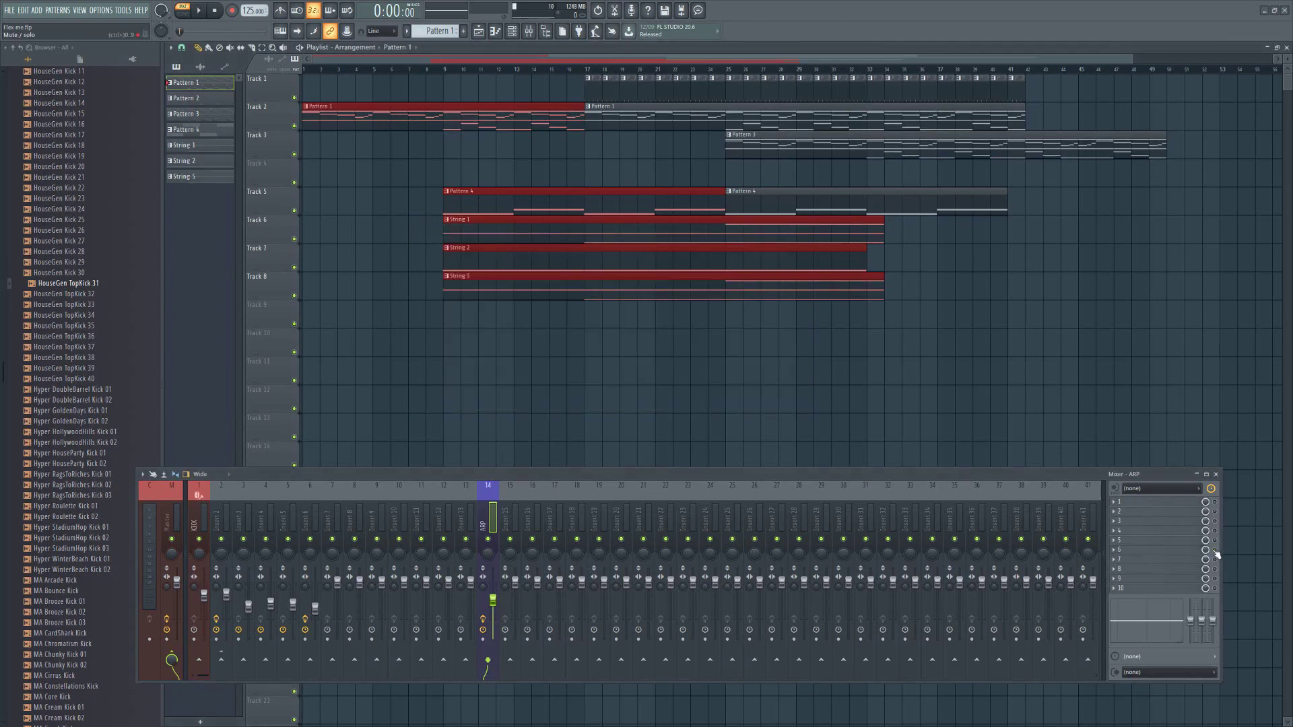
left_click(1157, 542)
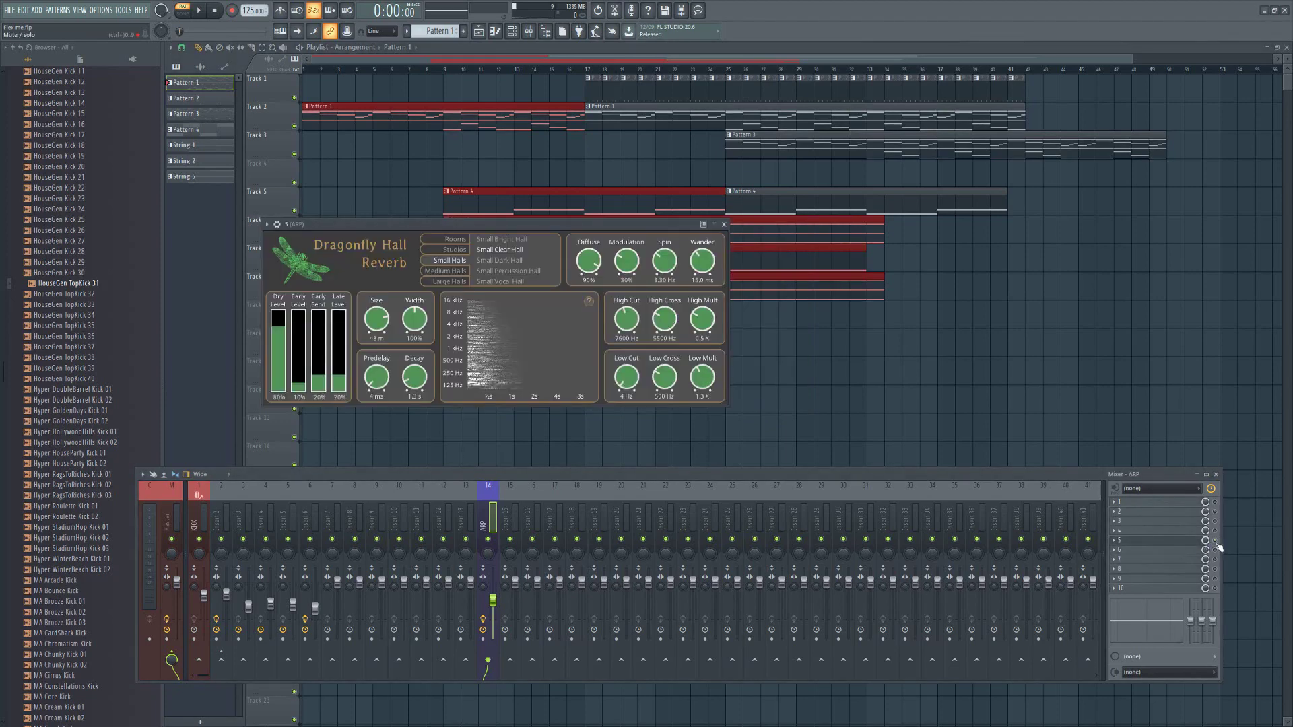
left_click_drag(338, 257, 450, 276)
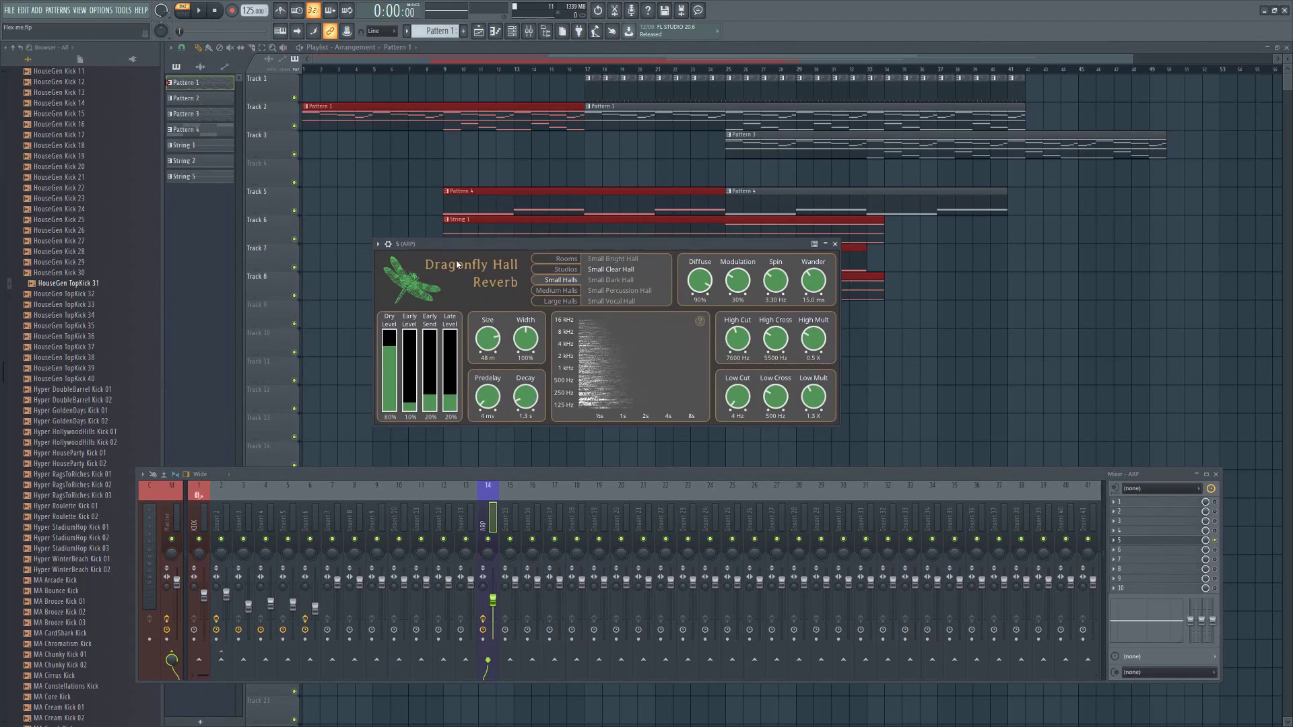
mouse_move(499, 249)
left_mouse_down()
mouse_move(527, 248)
mouse_move(499, 248)
left_mouse_up()
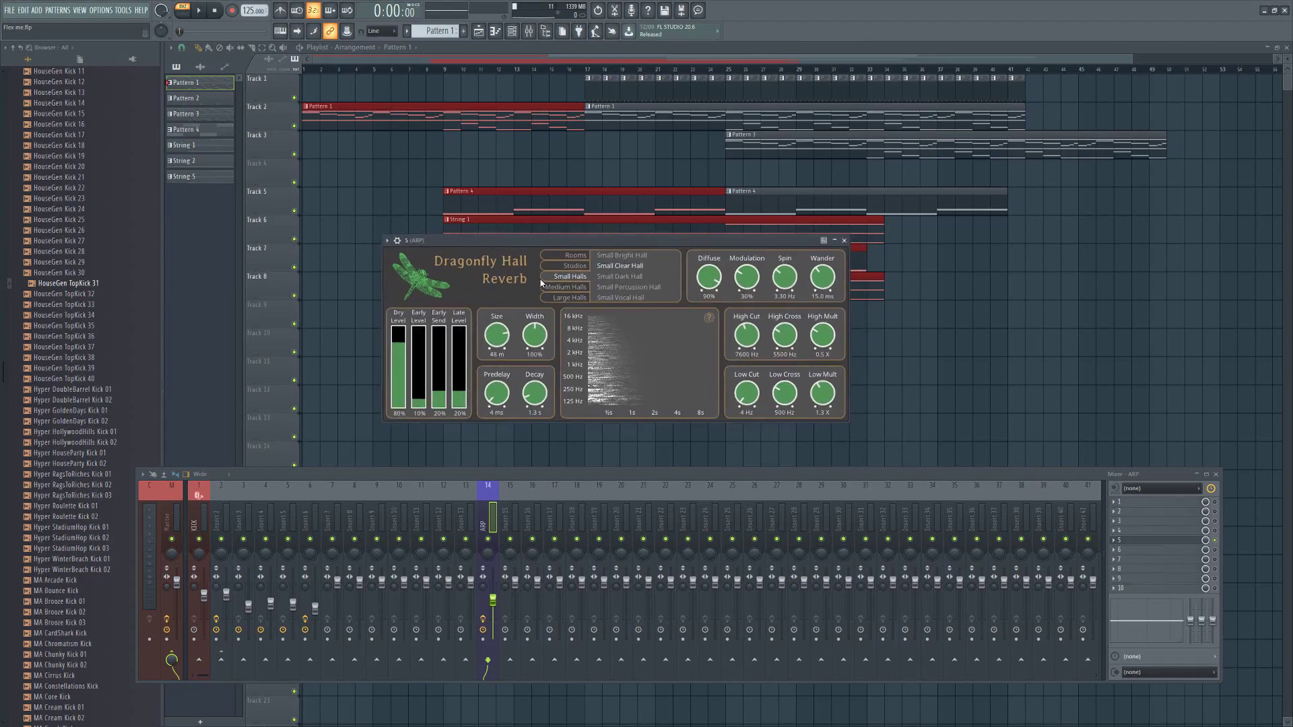
left_click_drag(521, 237, 524, 237)
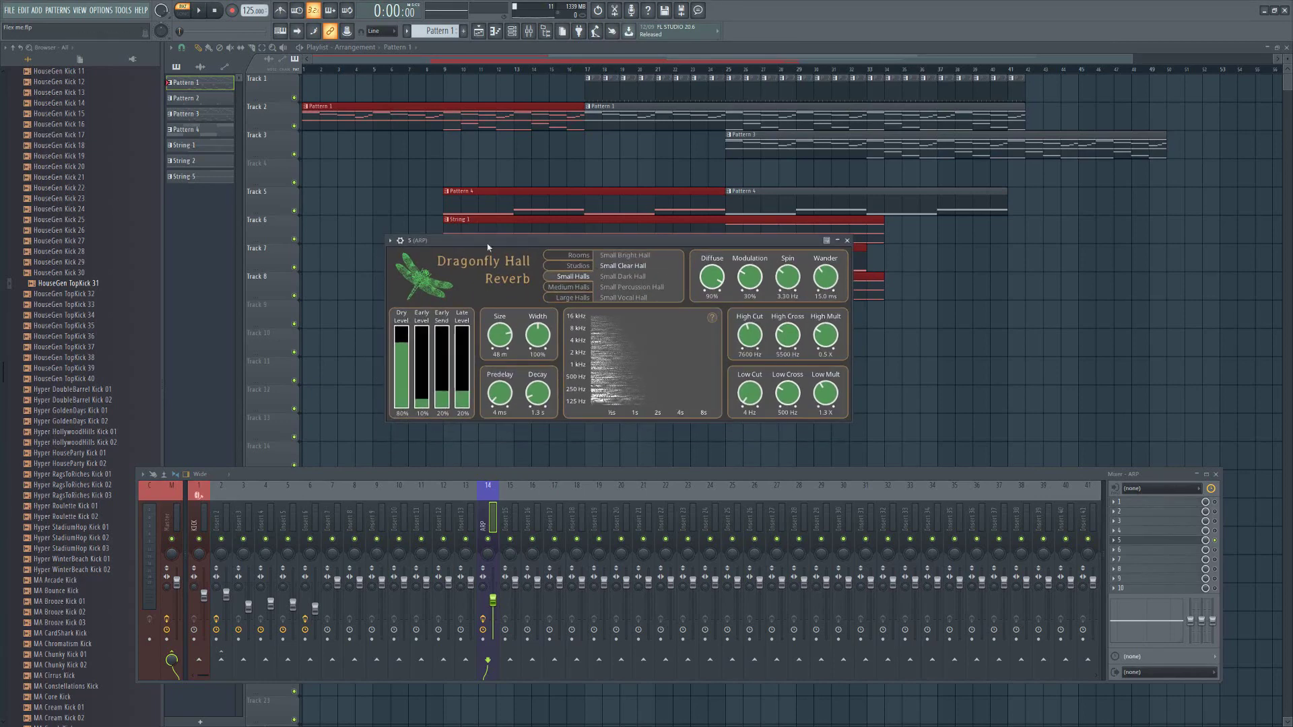
- Start playback and audition the Bright Room, Small Chamber and Large Chamber presets from Dragonfly's Rooms bank
left_click(612, 266)
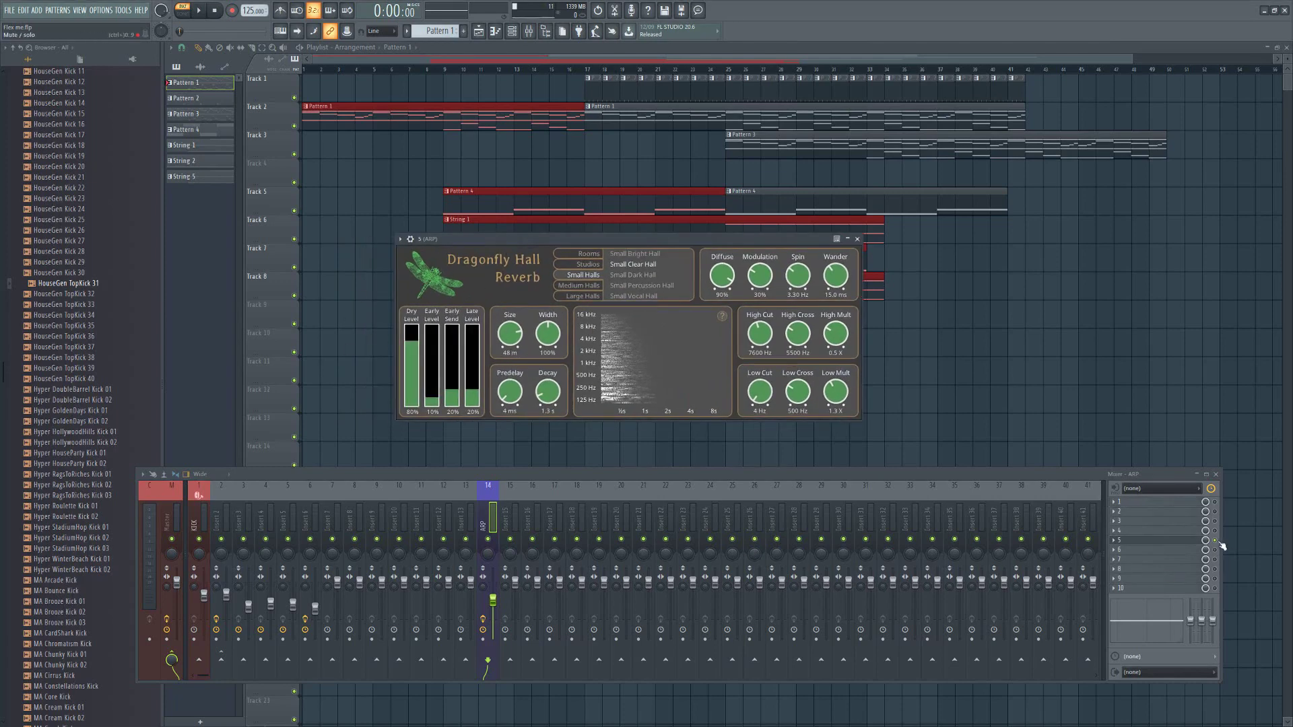
key("space")
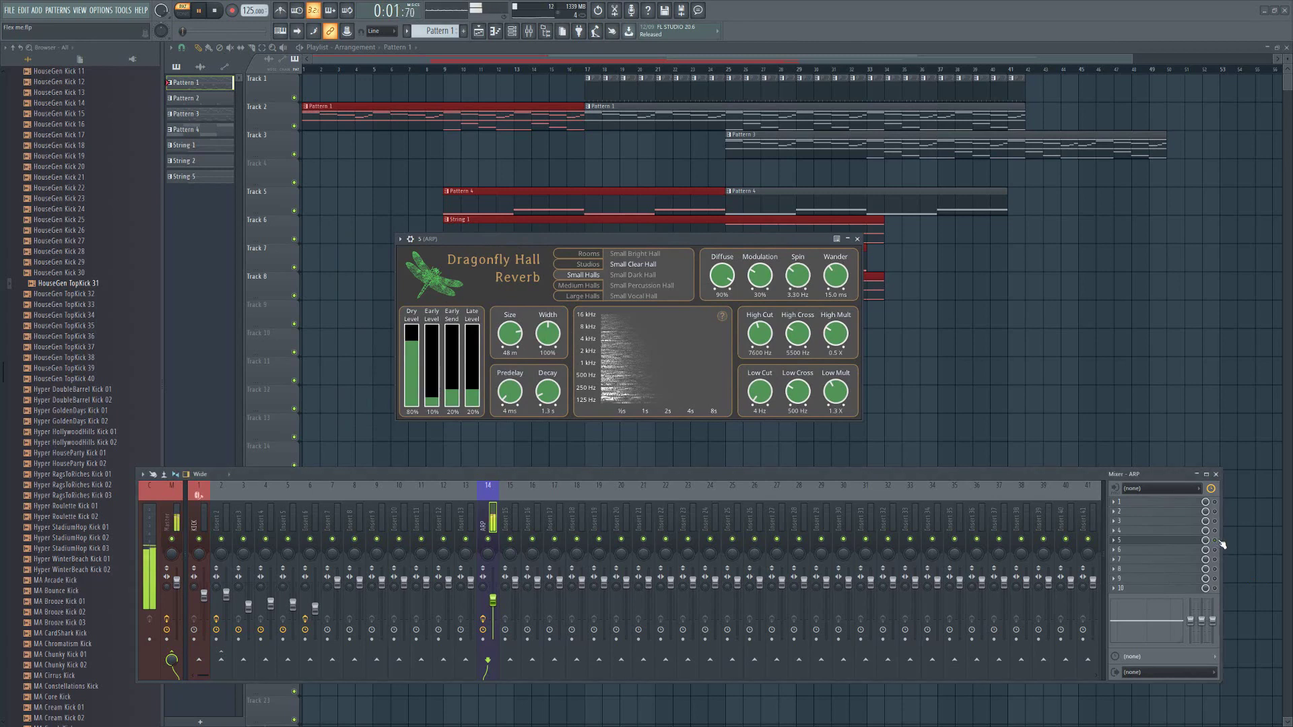
left_click(588, 254)
left_click(636, 254)
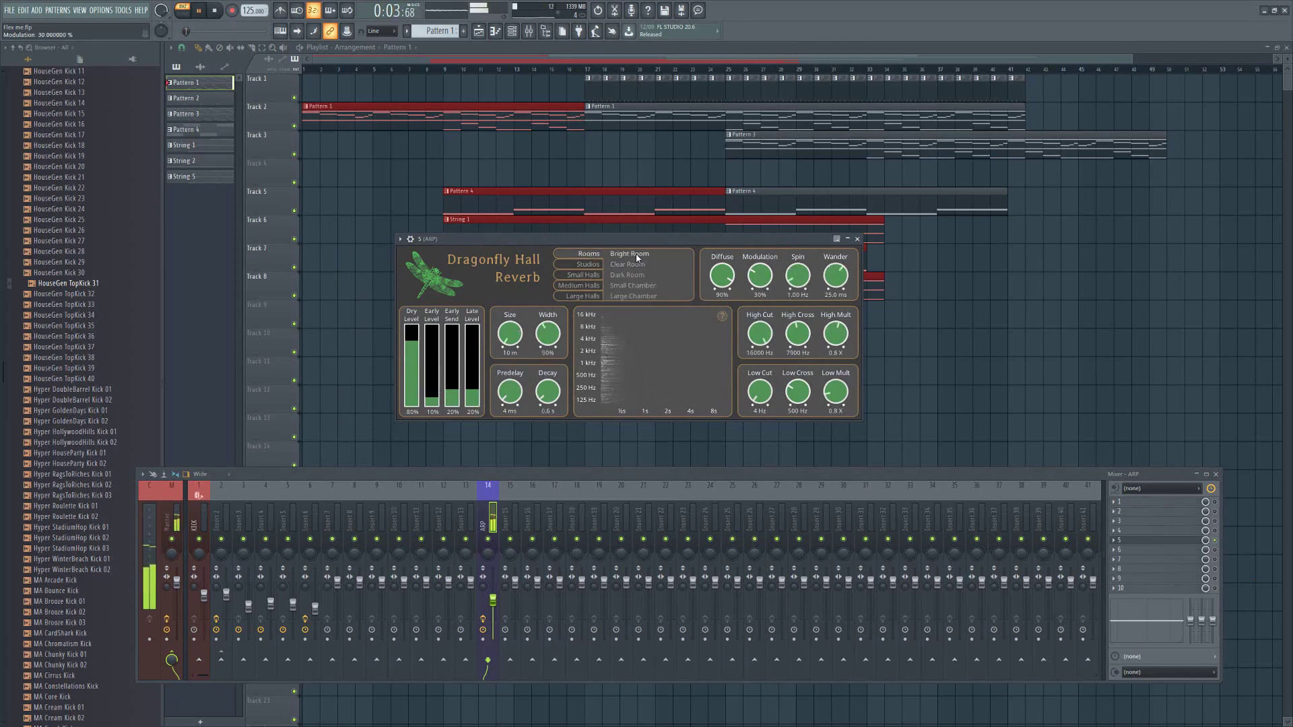
left_click(634, 287)
left_click(635, 296)
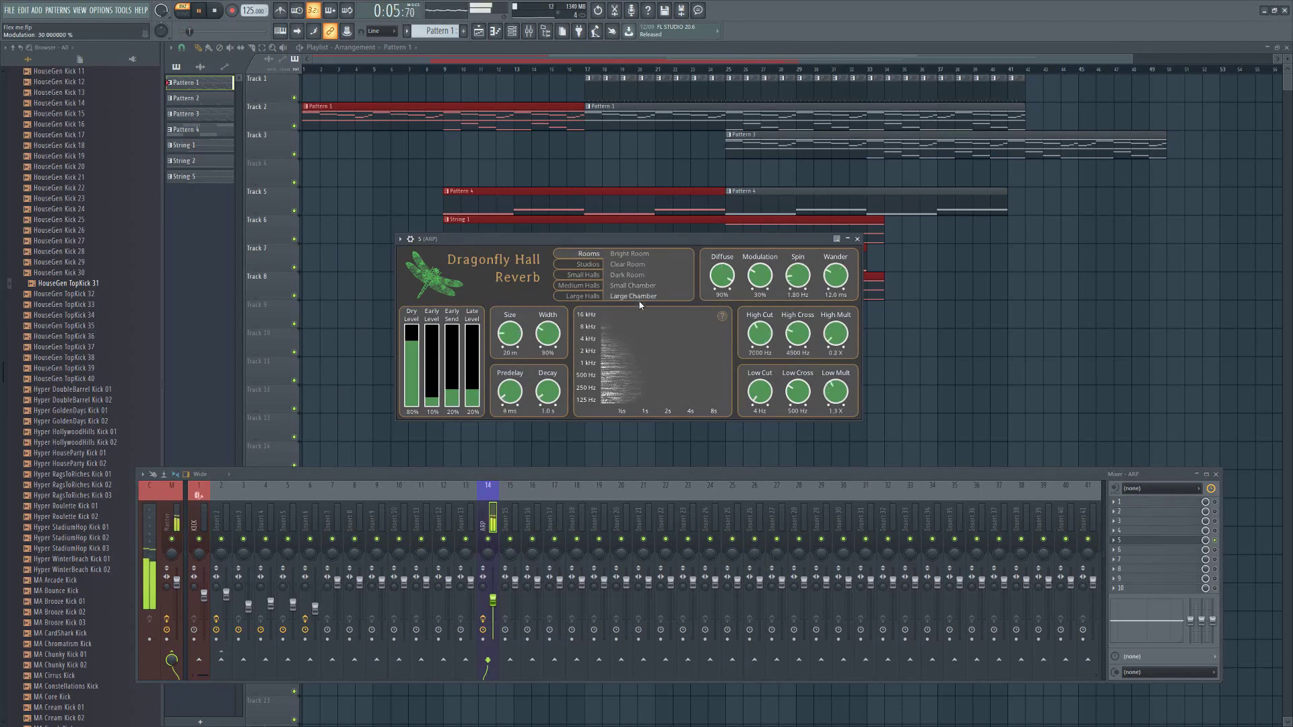
- Audition the Acoustic, Percussion, Piano and Vocal Studio presets from Dragonfly's Studios bank
left_click(588, 263)
left_click(633, 254)
left_click(632, 274)
left_click(637, 284)
left_click(642, 297)
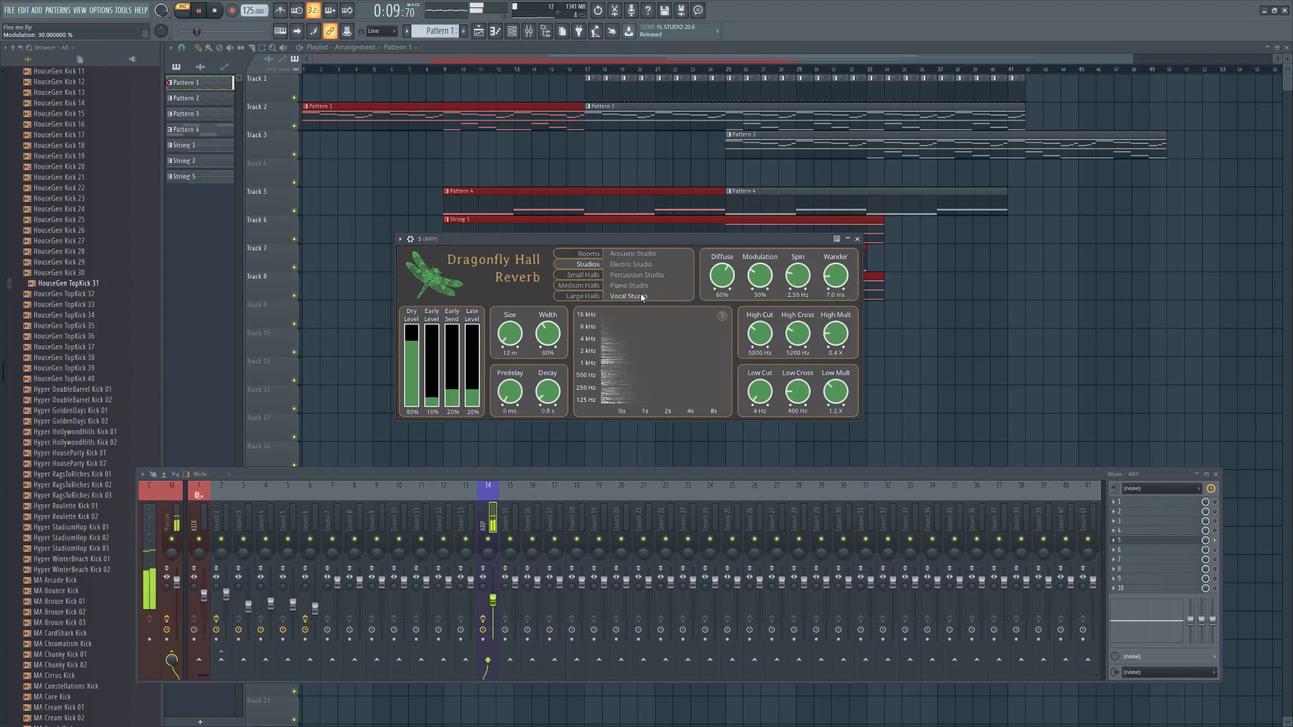
- Audition Small Bright Hall and Small Percussion Hall, plus Medium Bright, Medium Percussion and Medium Vocal Hall, in Dragonfly
left_click(584, 275)
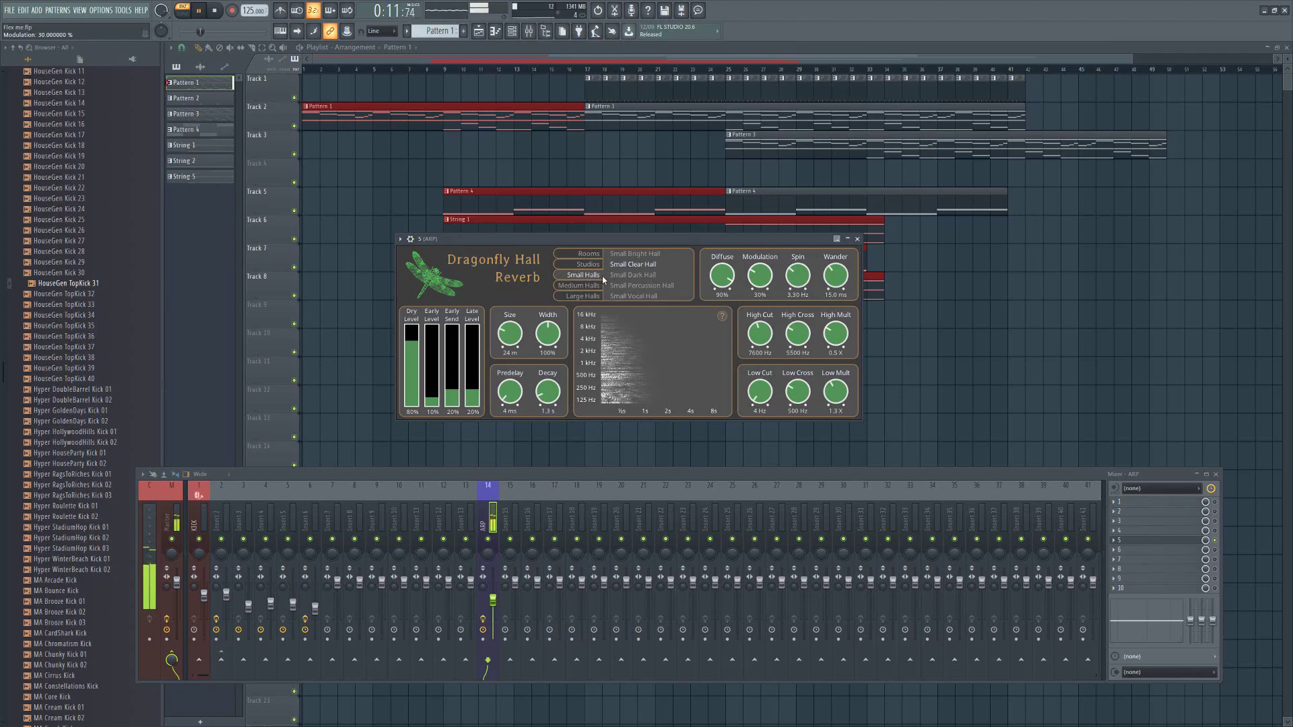
left_click(641, 255)
left_click(634, 287)
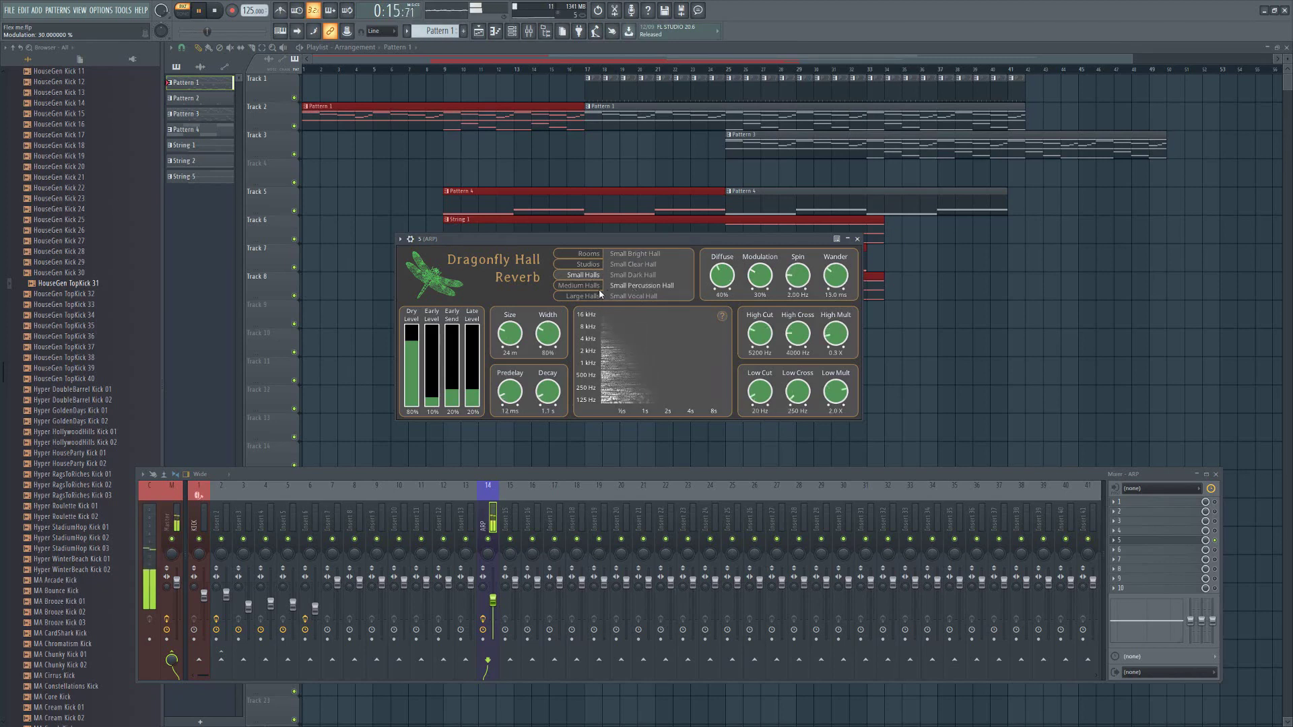
left_click(579, 286)
left_click(633, 256)
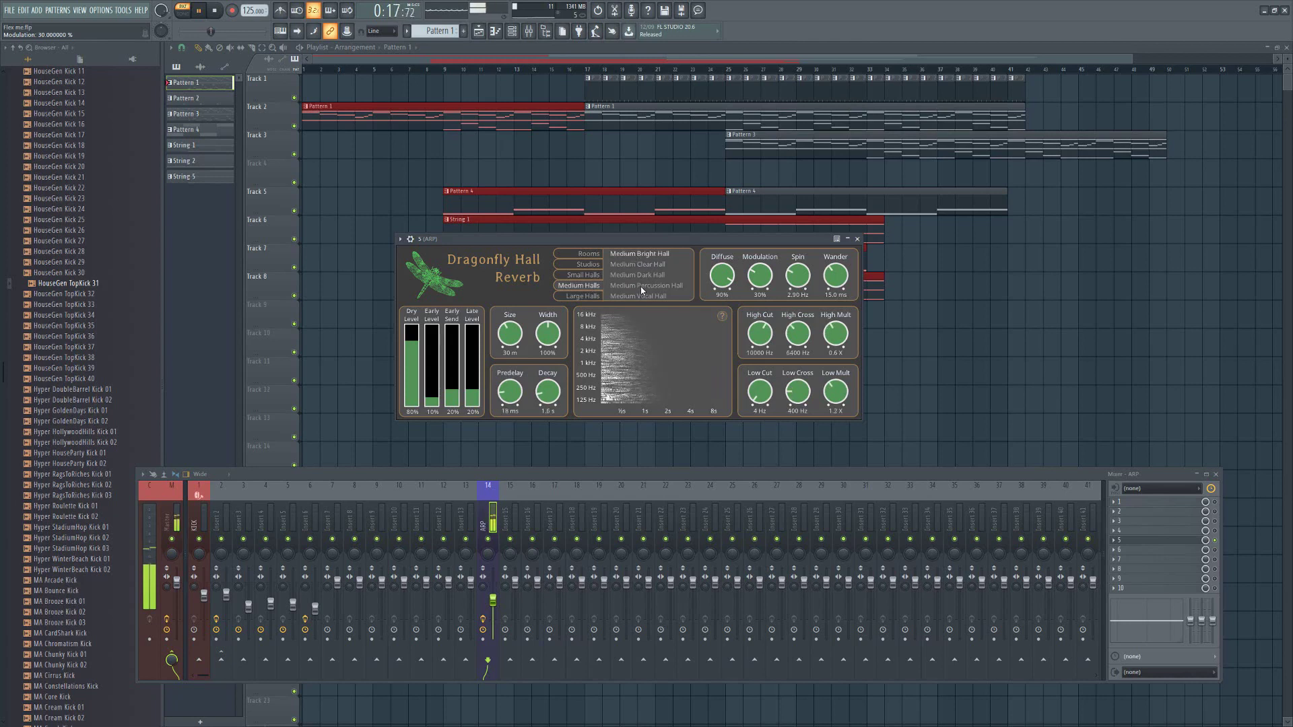
left_click(642, 287)
left_click(643, 297)
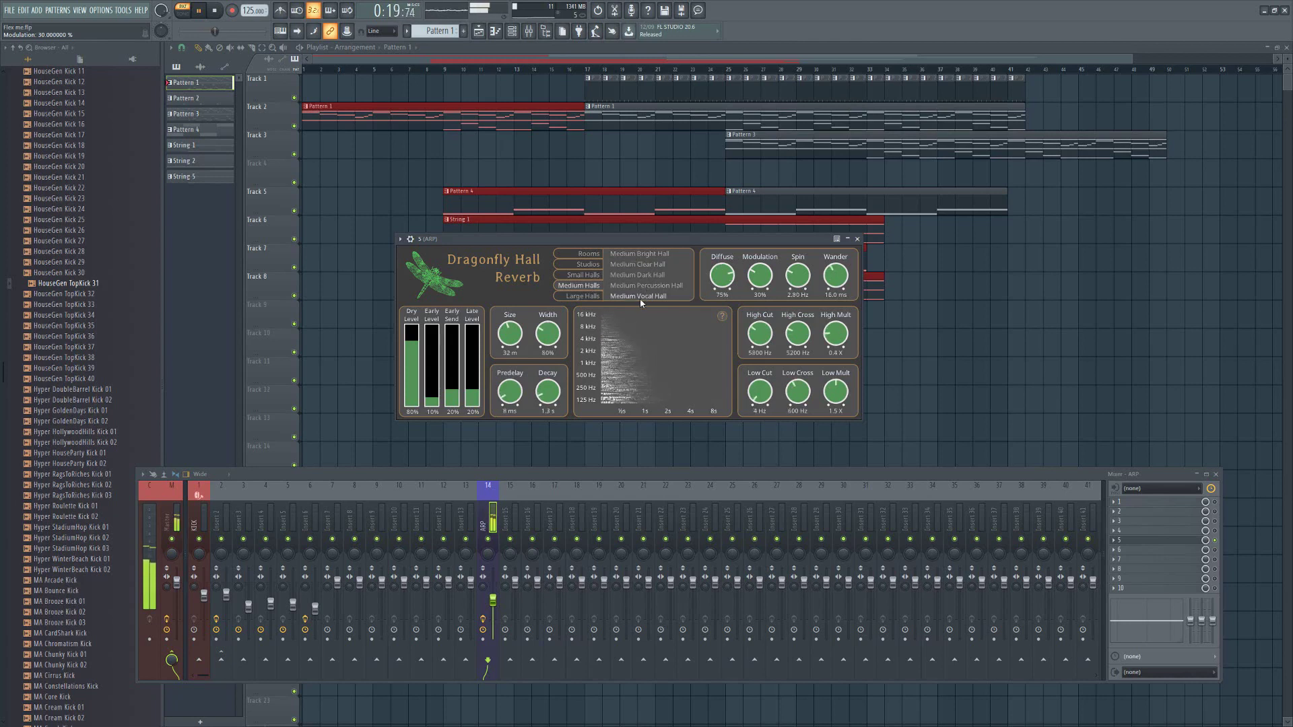
- Audition Large Bright Hall, Great Hall, Large Vocal Hall and Large Dark Hall from the Large Halls bank, ending on Large Clear Hall
left_click(586, 296)
left_click(633, 255)
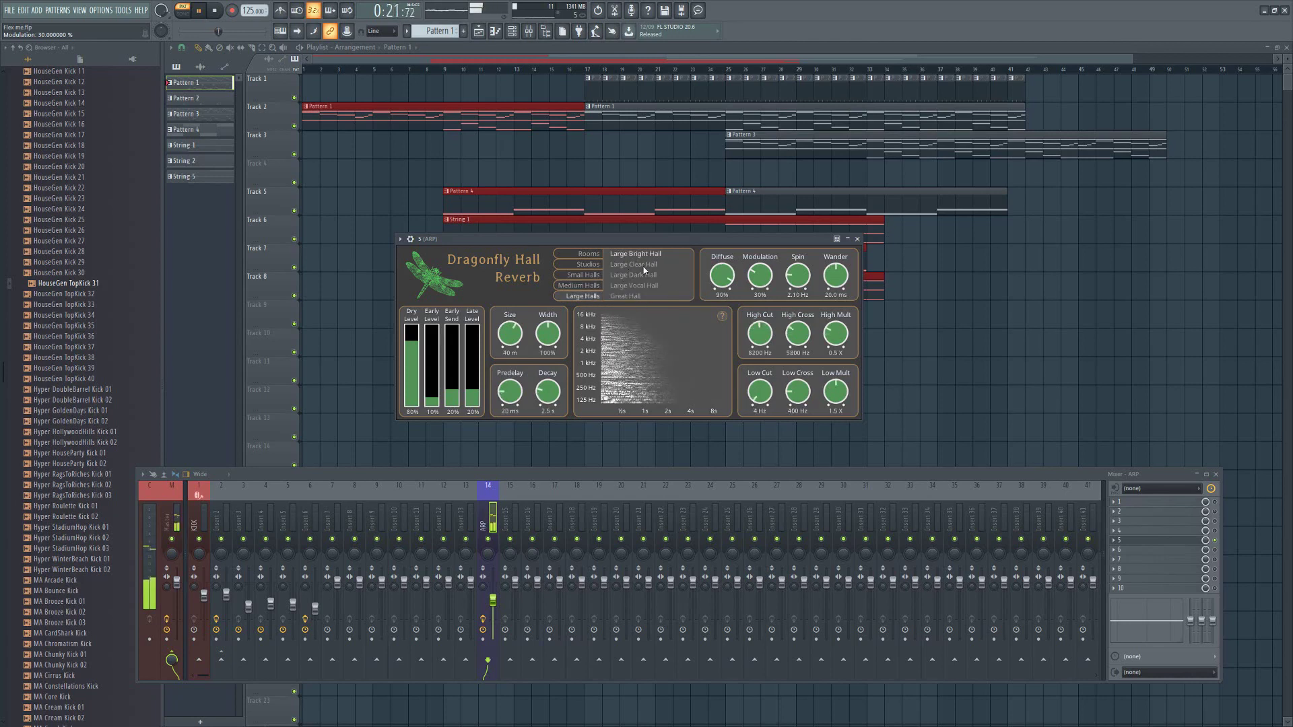
left_click(633, 296)
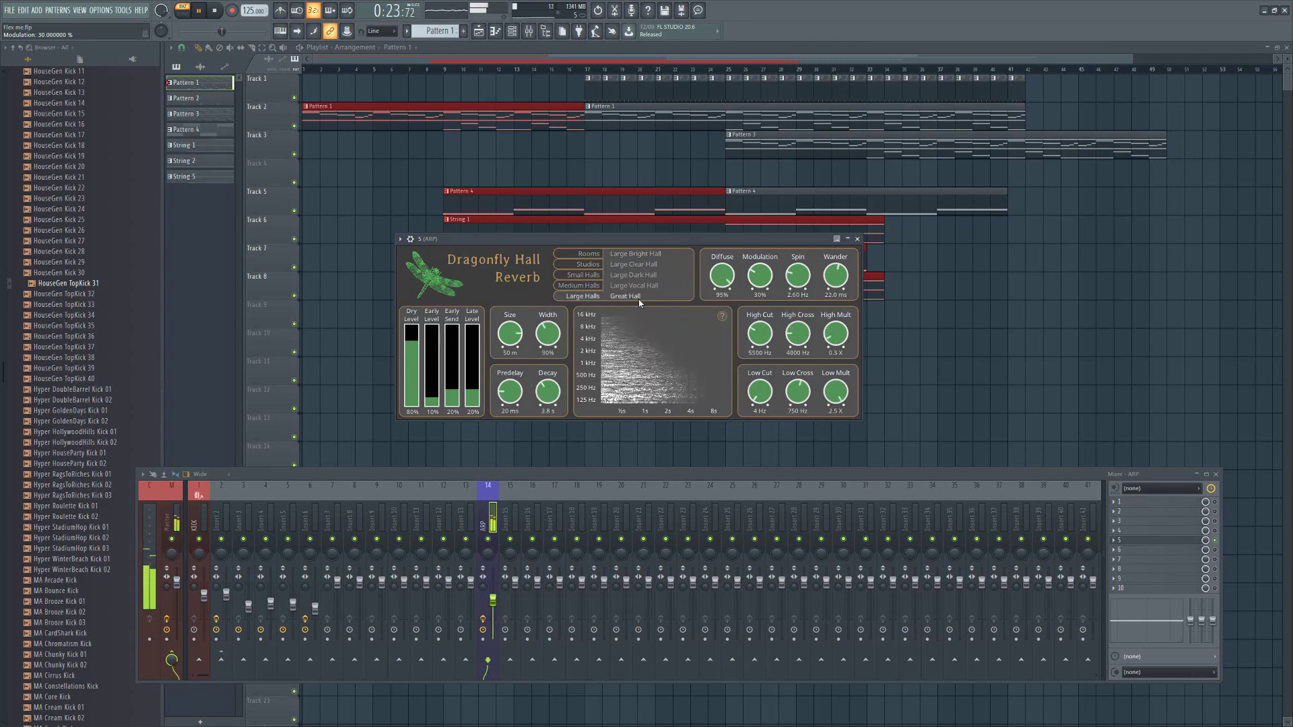
left_click(646, 287)
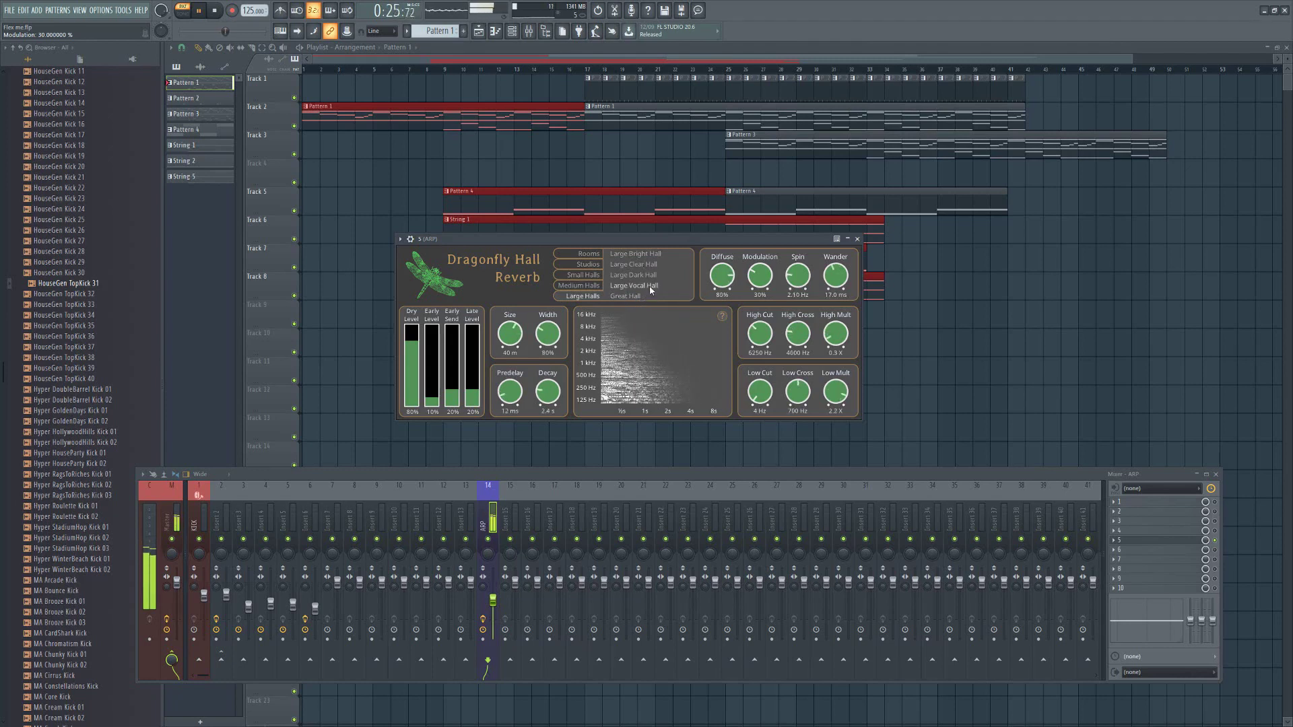
left_click(648, 275)
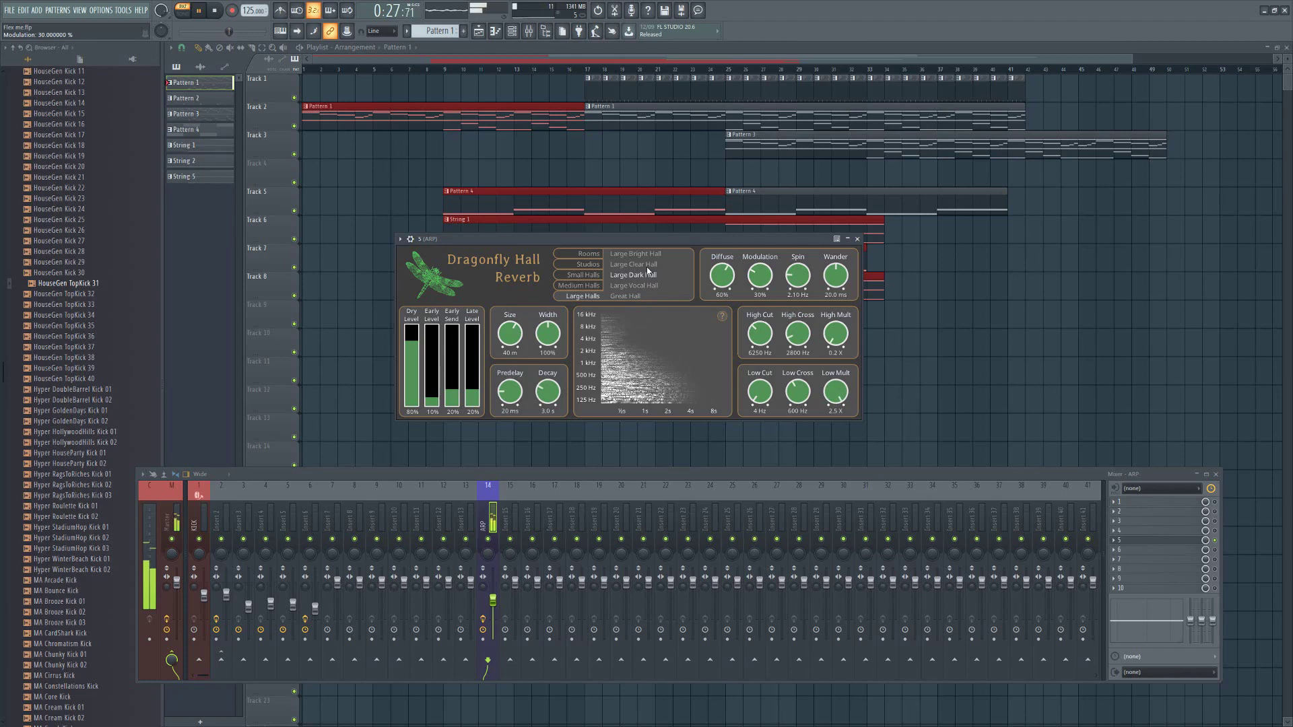
left_click(646, 265)
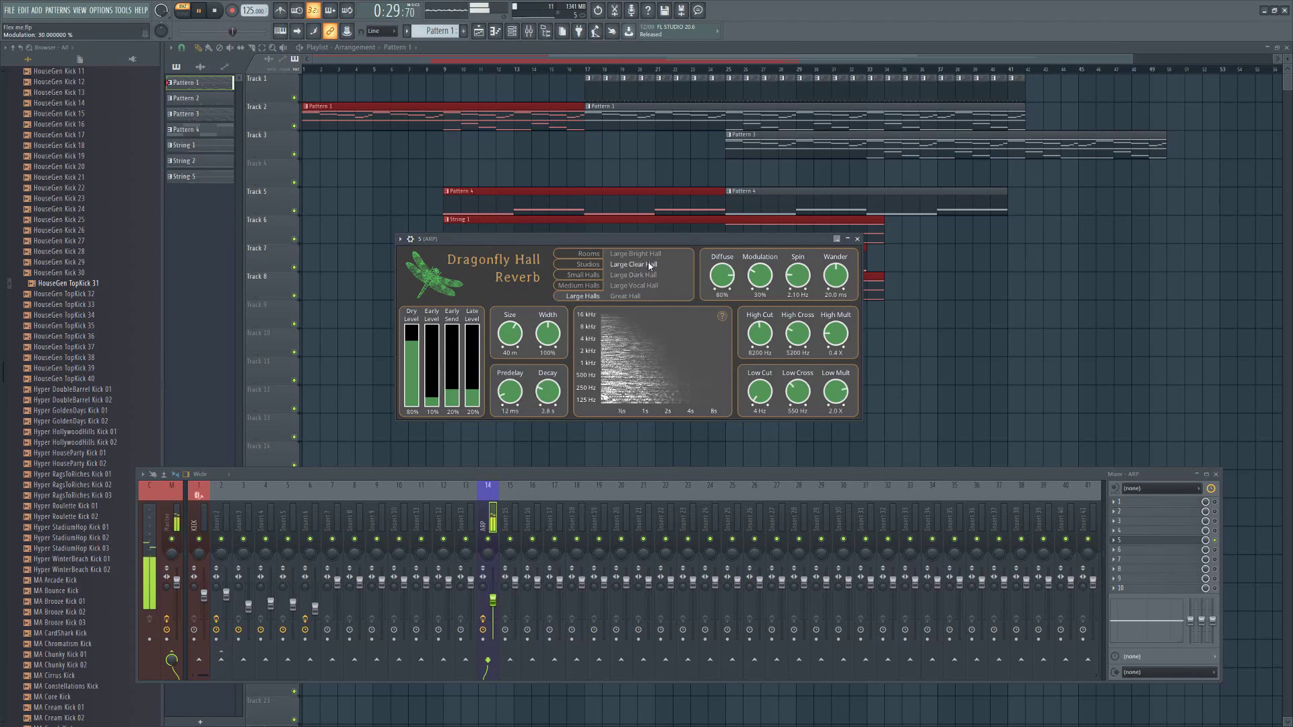
- Set Dragonfly's Size to 60 m, Low Cut to 200 Hz and High Cut to 16000 Hz
scroll(510, 343, "up", 4)
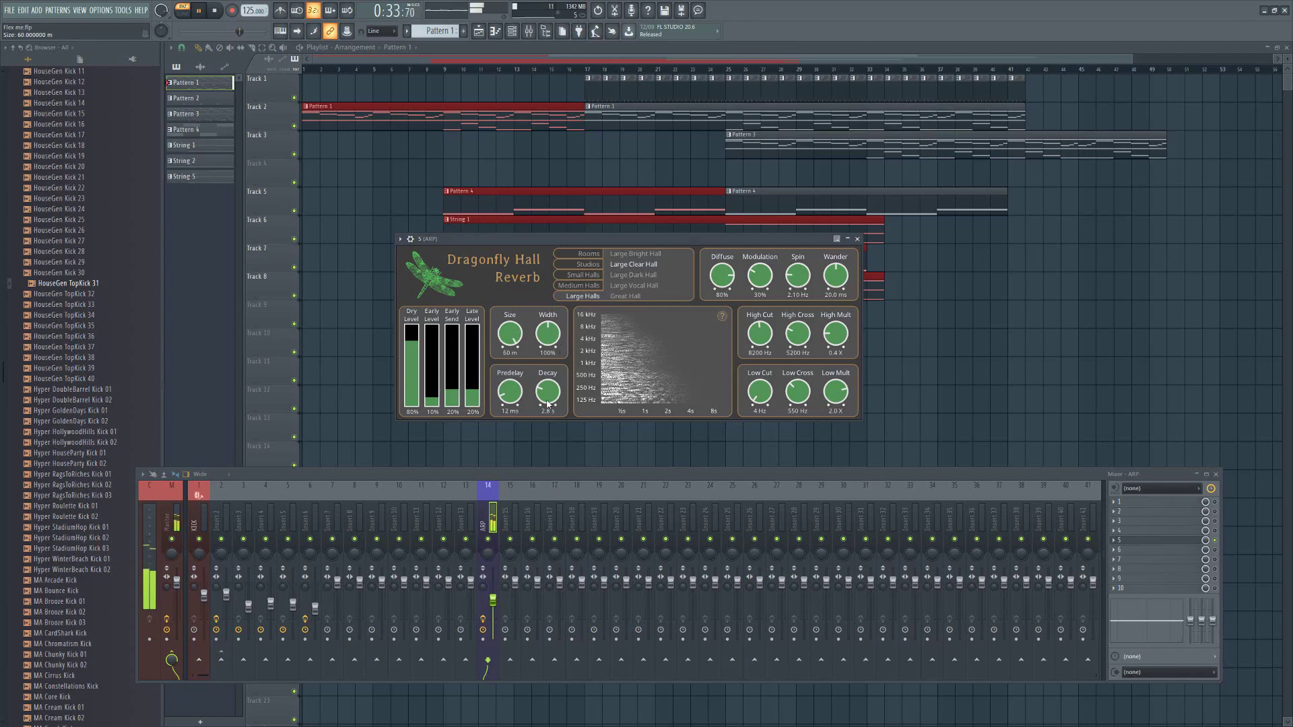
scroll(770, 382, "up", 5)
scroll(768, 318, "up", 2)
left_click_drag(768, 318, 783, 271)
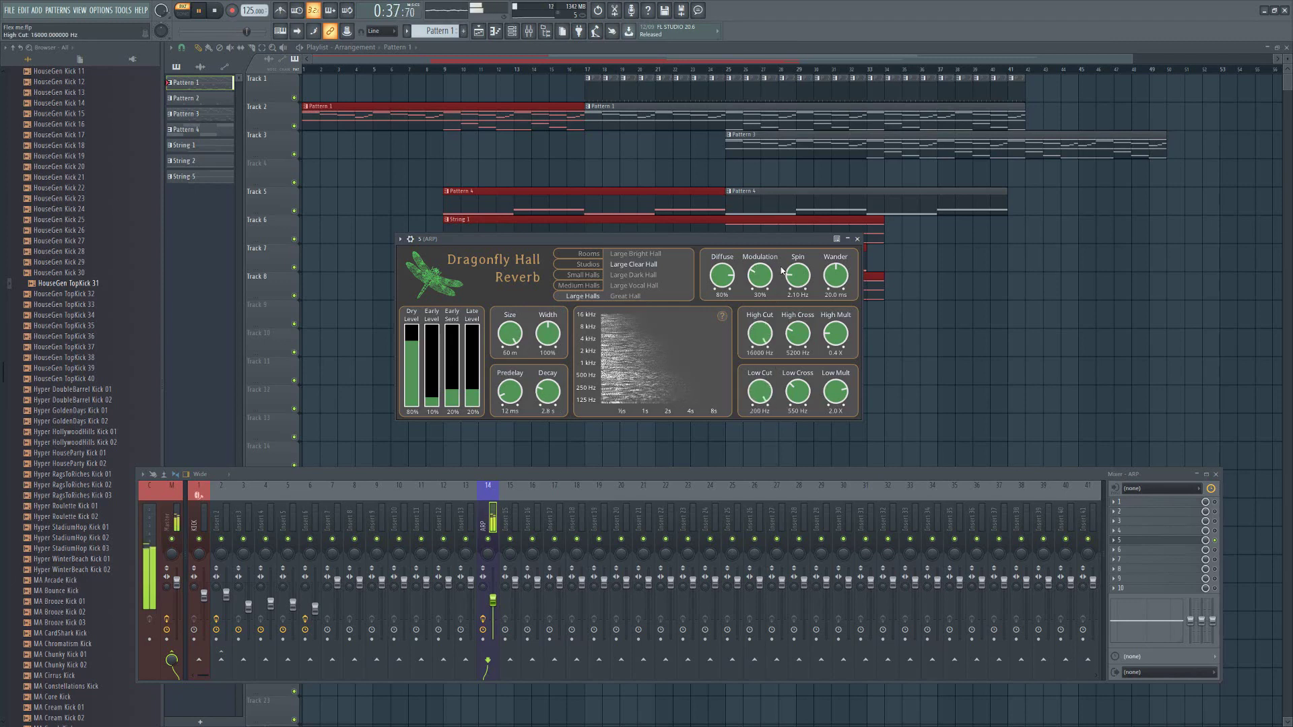
- Sweep High Cut down to 1000 Hz and back to 16000 Hz, and set Diffuse to 100%
left_click_drag(768, 354, 754, 423)
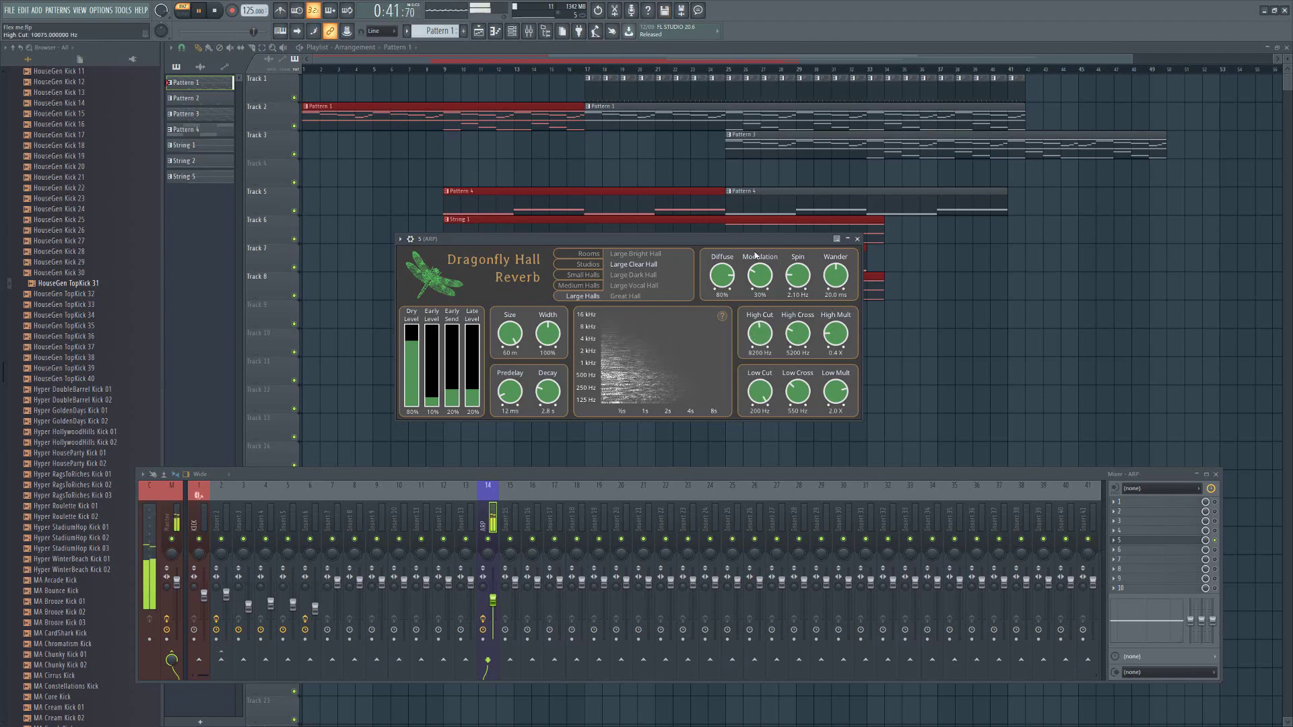
left_click_drag(759, 335, 756, 168)
left_click_drag(722, 276, 722, 256)
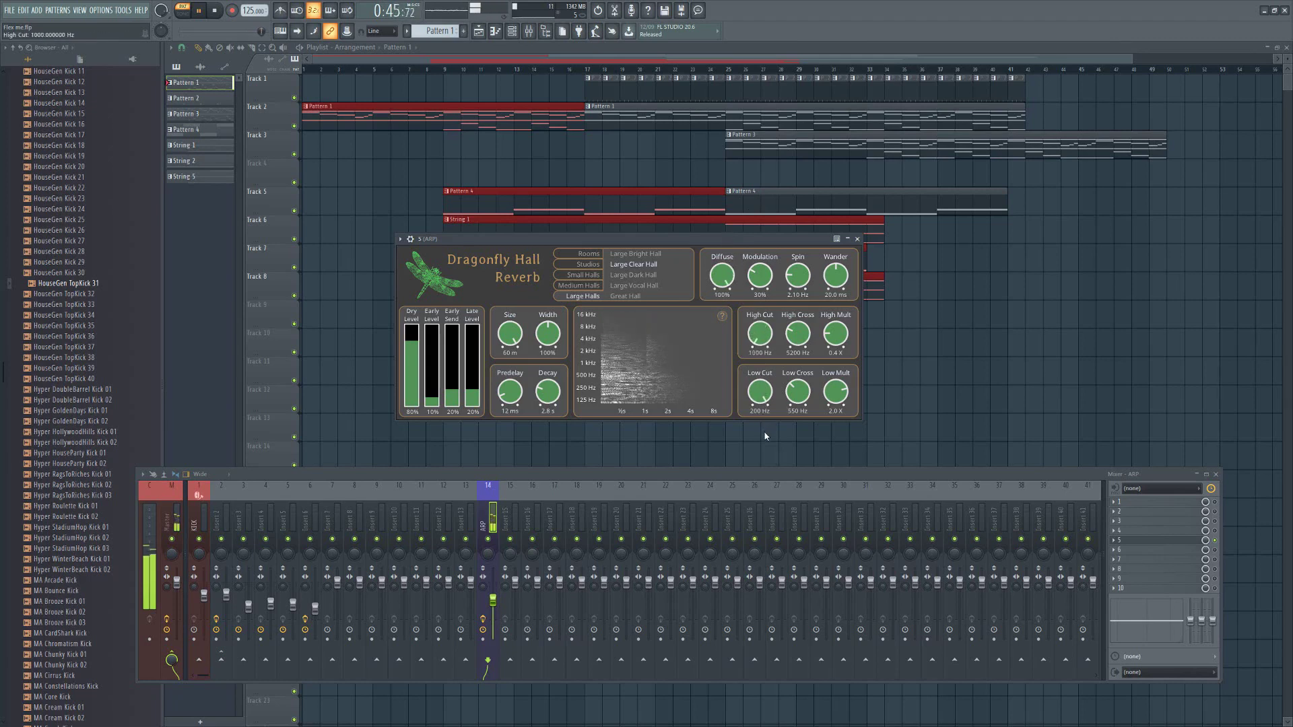
left_click_drag(760, 333, 760, 306)
- Try Size at 10 m, Dry Level at 0% and Late Level at 27%, and raise Size to 27 m
left_click_drag(521, 338, 526, 413)
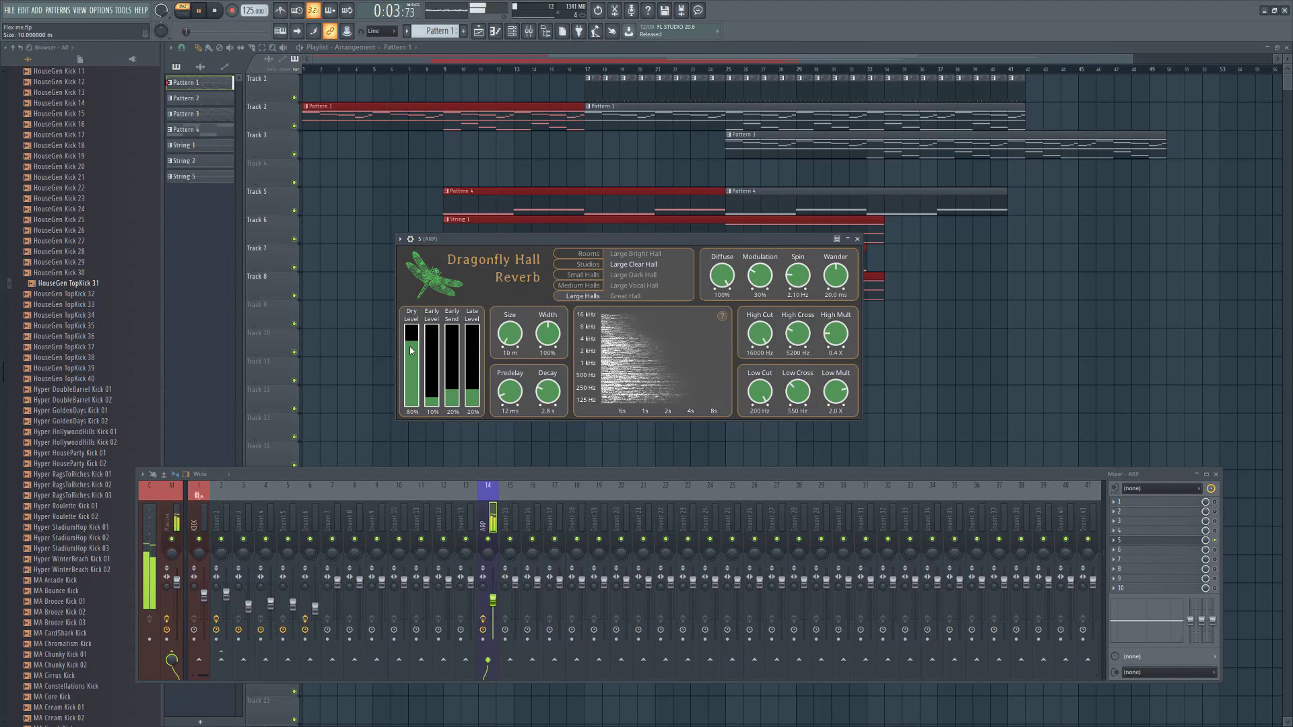
left_click_drag(476, 397, 476, 365)
left_click_drag(412, 338, 476, 388)
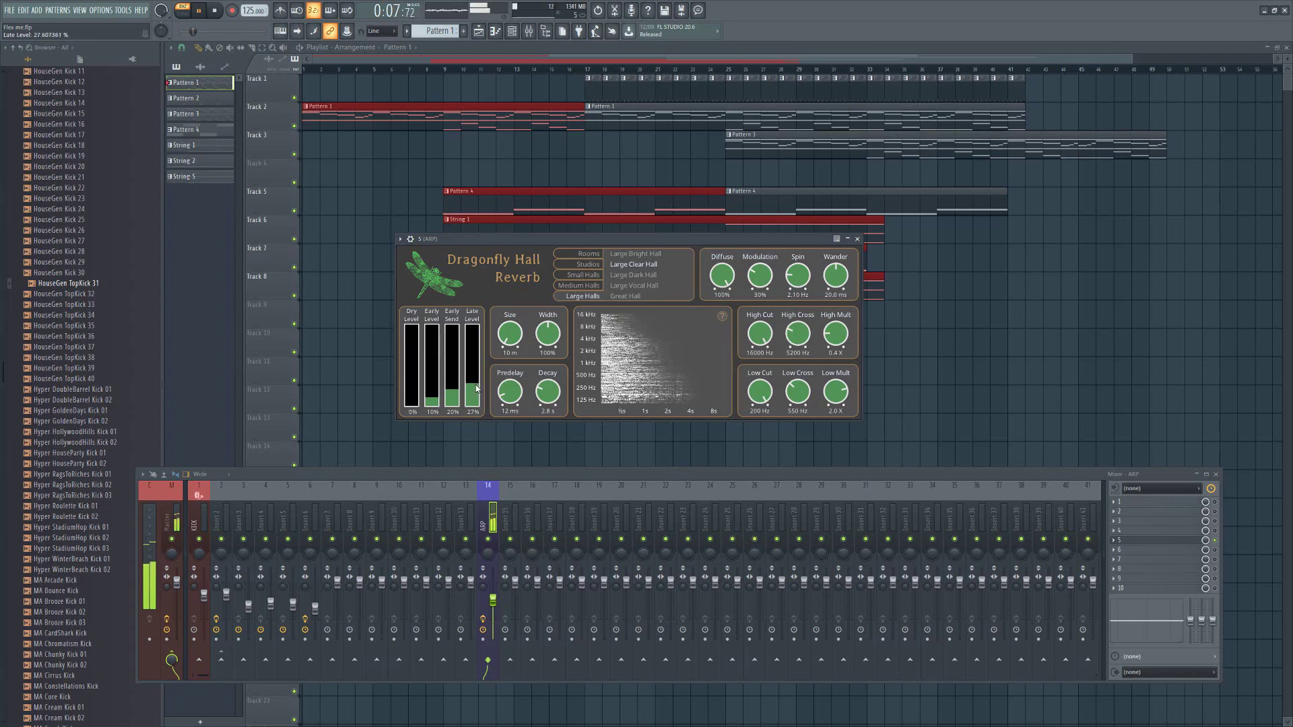
left_click_drag(506, 347, 515, 301)
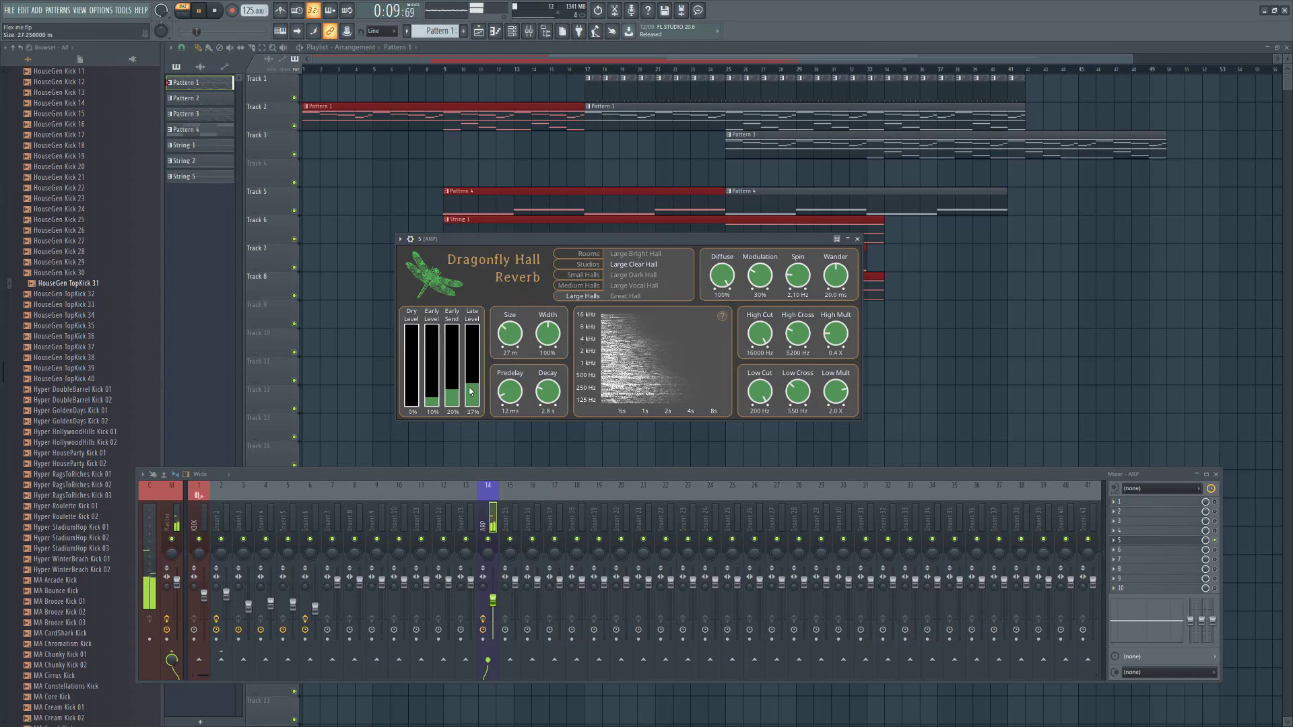
- Try Early Level at 100%, and rebalance to Dry Level 79%, Early Level 57% and Early Send 19% with a higher Late Level
left_click_drag(450, 398, 439, 326)
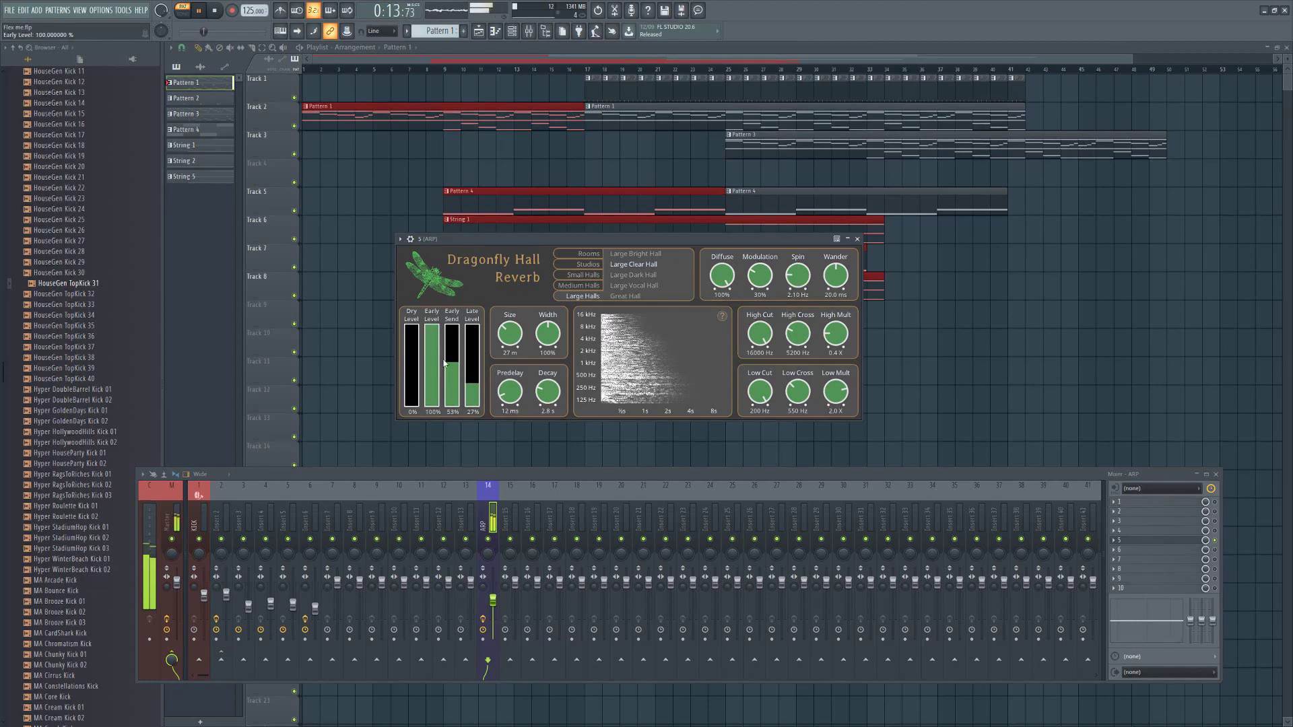
left_click_drag(454, 374, 416, 353)
left_click_drag(473, 386, 433, 364)
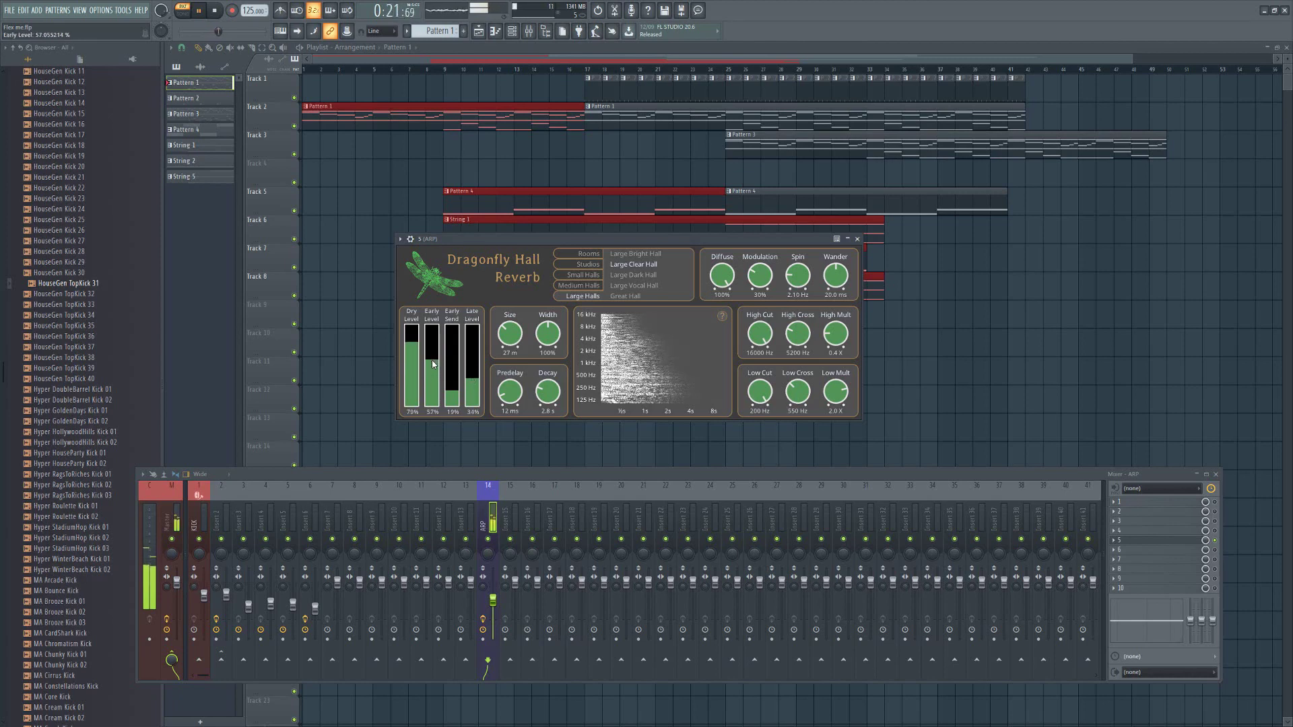
- Reduce Dragonfly's Size to 10 m and Decay to 0.1 s, stop playback, and shift the plugin window slightly
left_click_drag(505, 336, 552, 438)
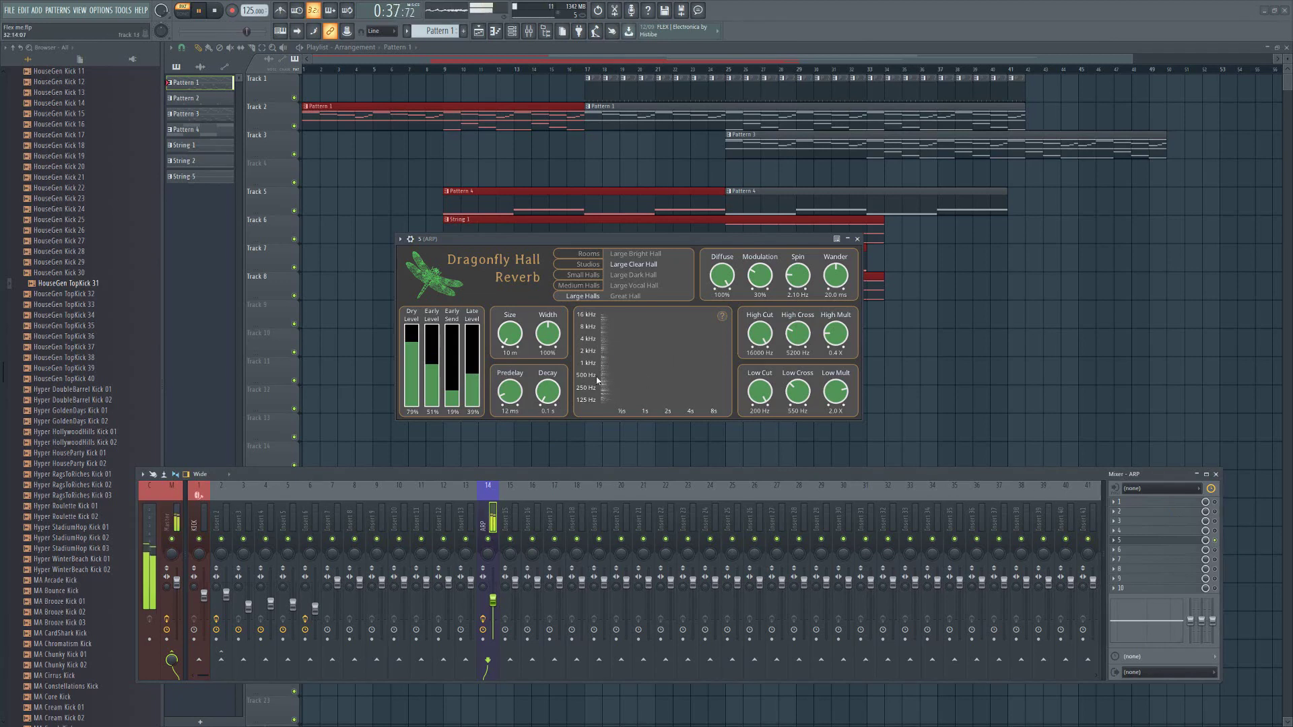
key("space")
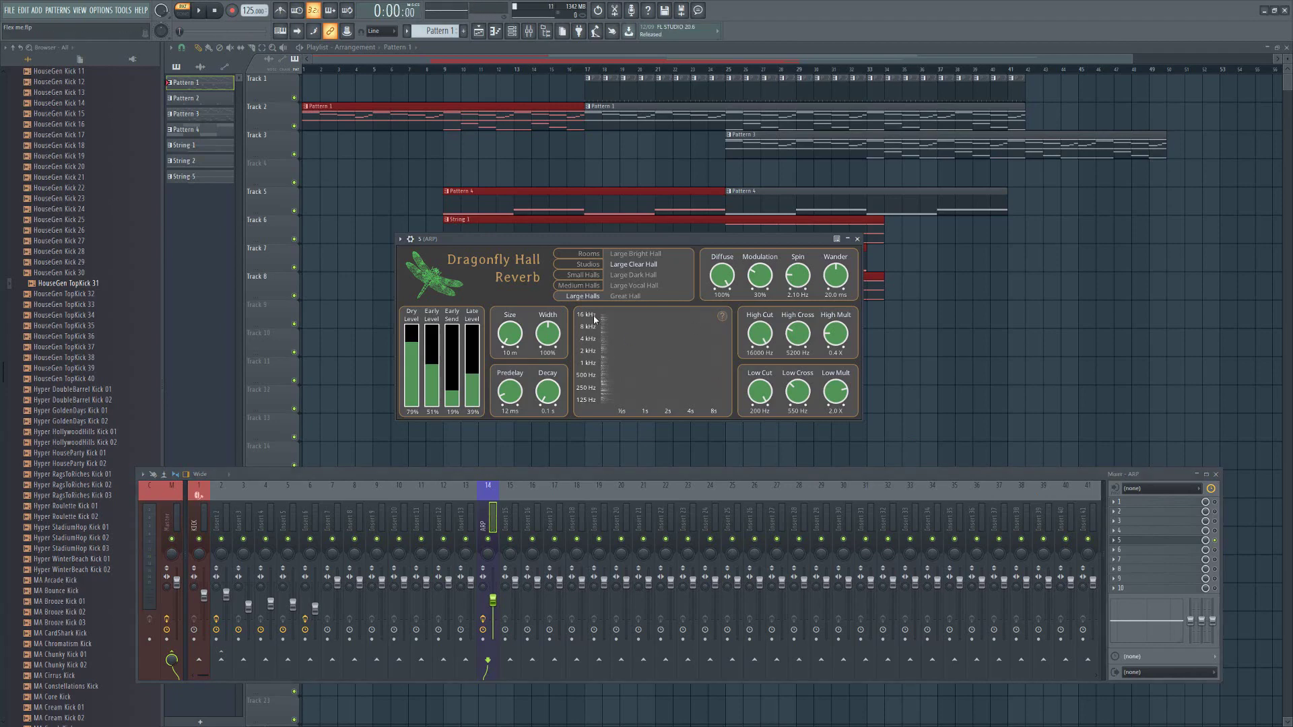
left_click_drag(583, 245, 600, 254)
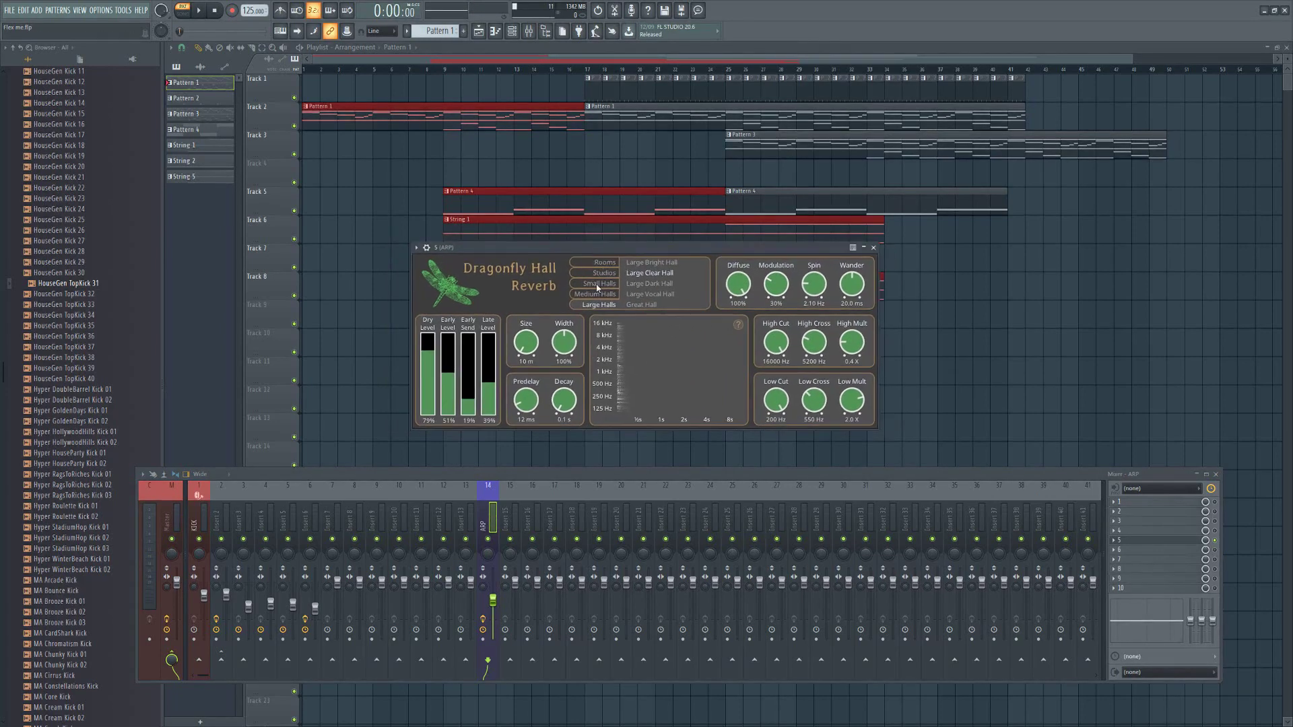
- Step through Dragonfly's Rooms, Studios, Small Halls, Medium Halls and Large Halls banks, leaving Large Clear Hall loaded
left_click(603, 263)
left_click(603, 273)
left_click(599, 283)
left_click(597, 295)
left_click(598, 304)
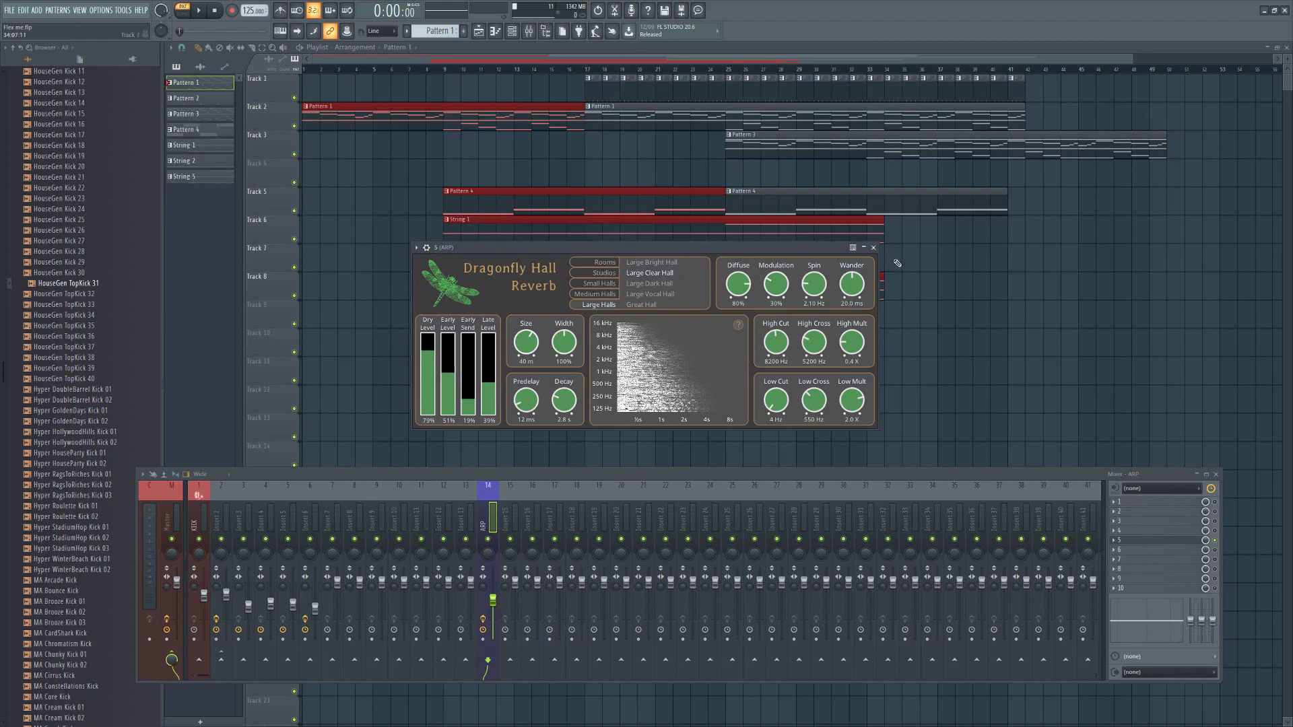
- Close Dragonfly Hall Reverb, open Ambience from slot 4 of the ARP insert, and reposition its window
left_click(873, 248)
left_click(1149, 533)
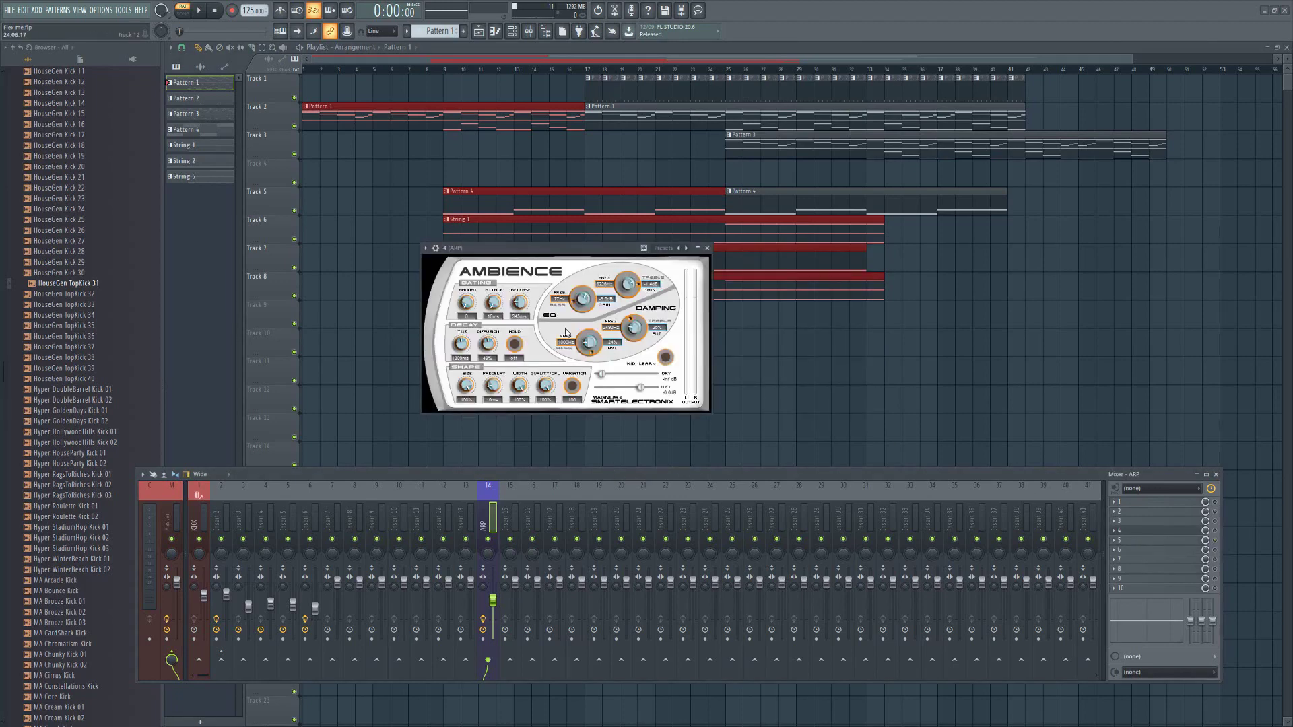
left_click_drag(513, 240, 549, 242)
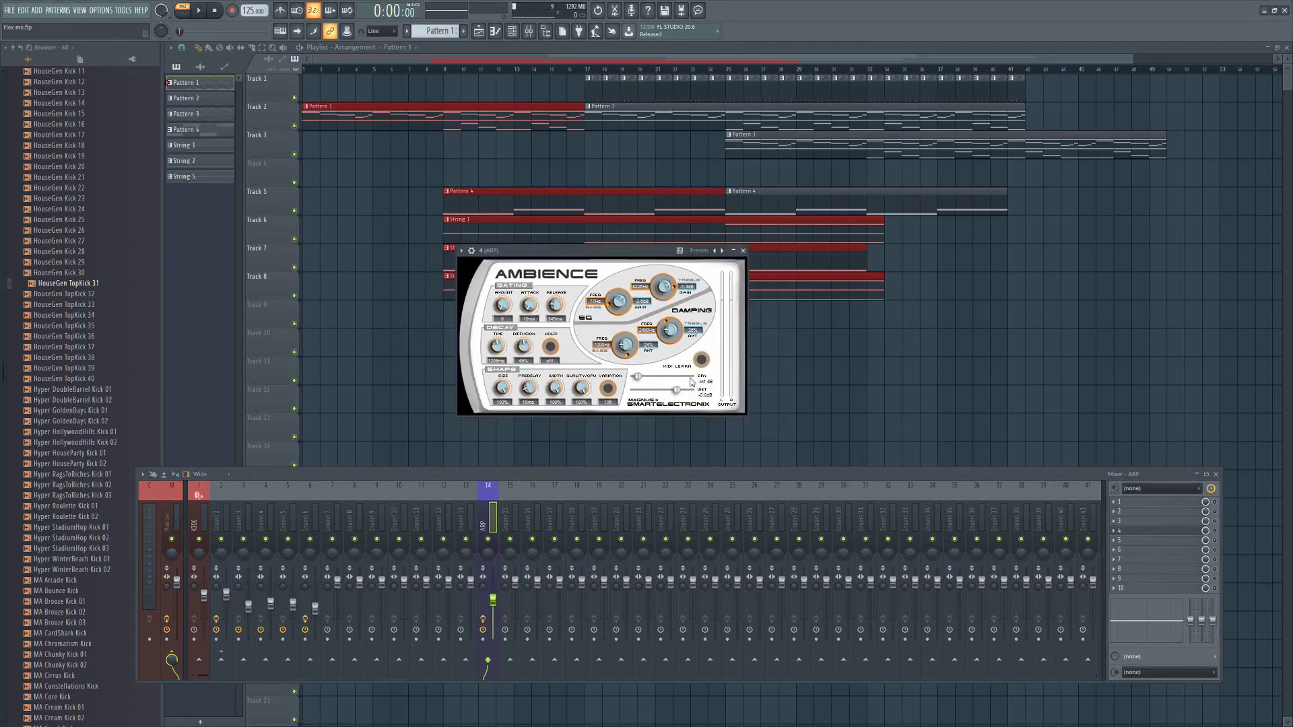
- Start playback, try Ambience's Gating Amount at 30 before returning it to 0, and raise the Dry level to -0.7 dB
left_click_drag(580, 256, 577, 270)
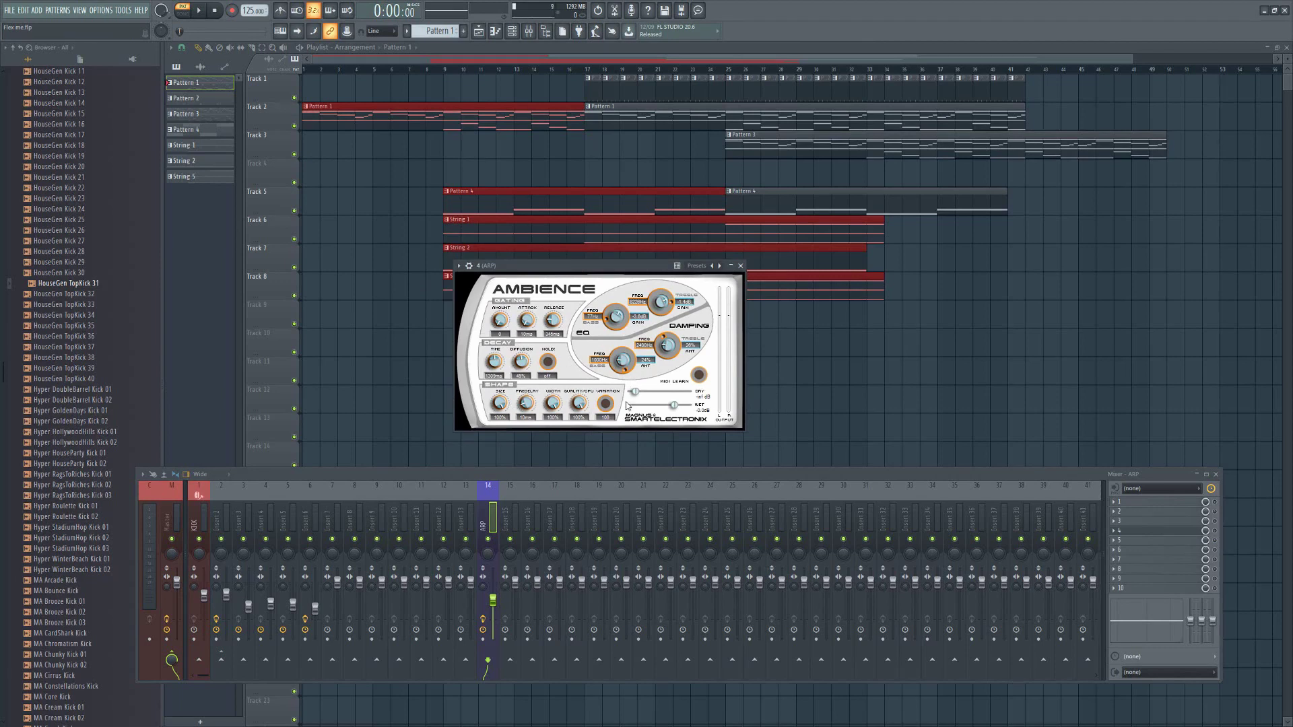
left_click_drag(578, 404, 596, 363)
key("space")
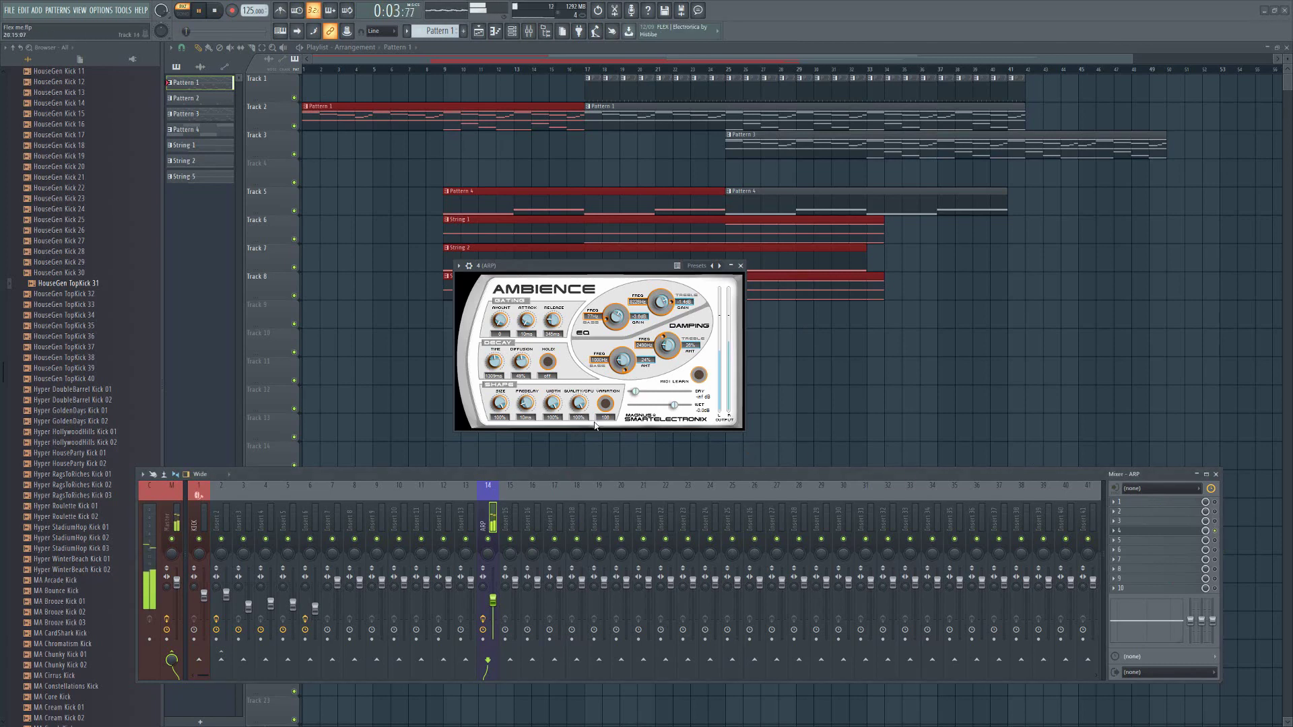
left_click_drag(500, 322, 507, 259)
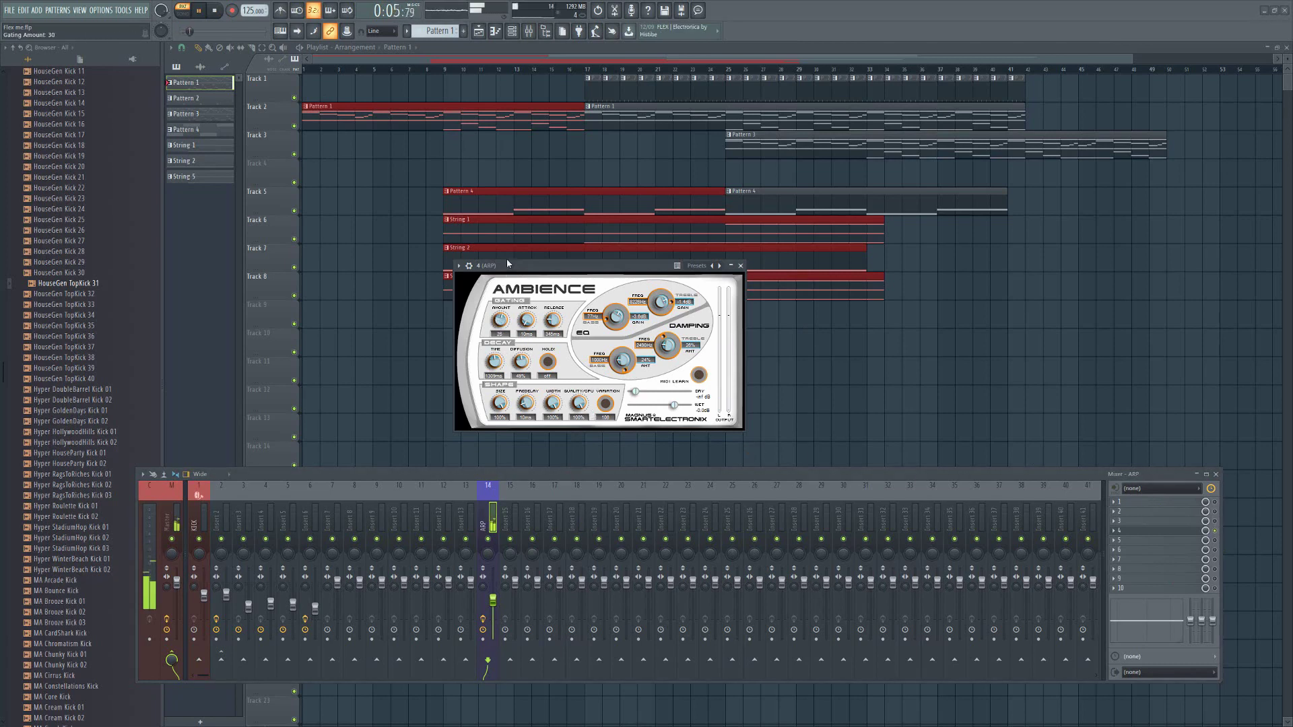
left_click_drag(501, 324, 501, 384)
left_click_drag(615, 316, 672, 396)
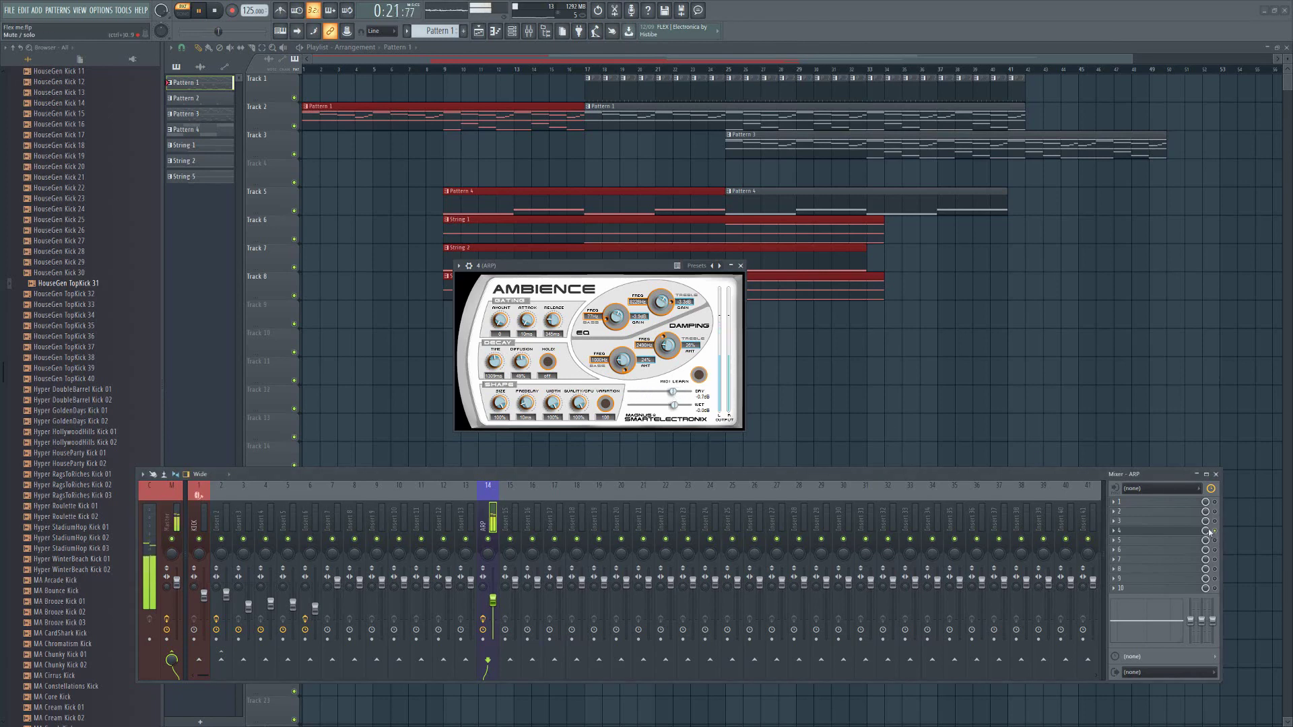
left_click_drag(552, 404, 521, 402)
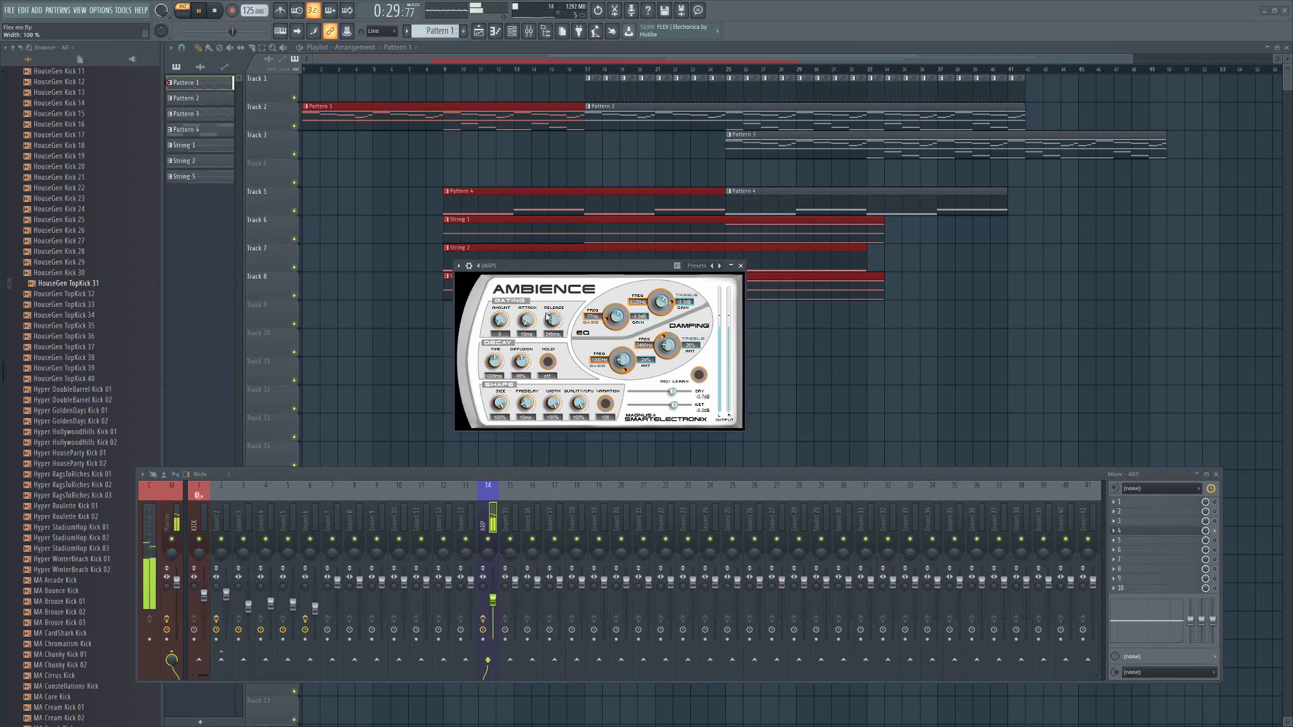
- Lengthen Ambience's decay Time, lower Diffusion to 0%, and switch Hold on and off to hear its effect
left_click_drag(500, 321, 544, 350)
left_click(548, 361)
left_click(546, 361)
left_click(547, 363)
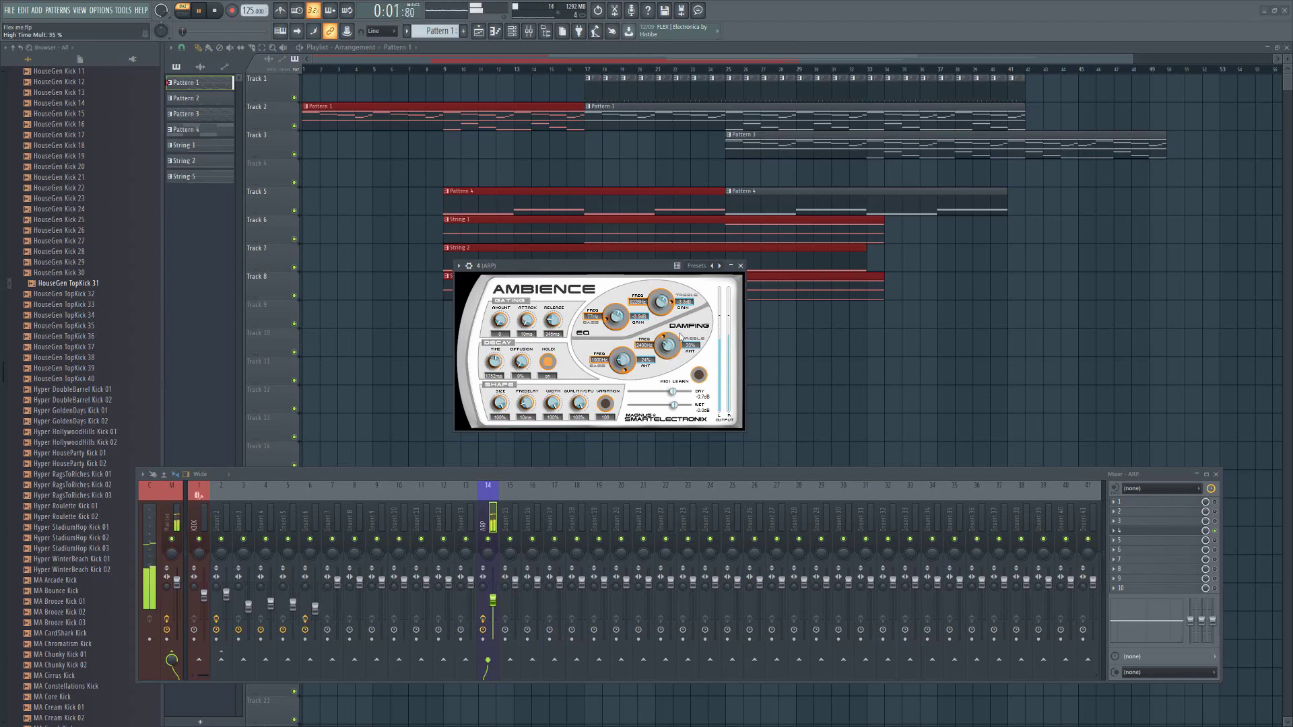
left_click(547, 363)
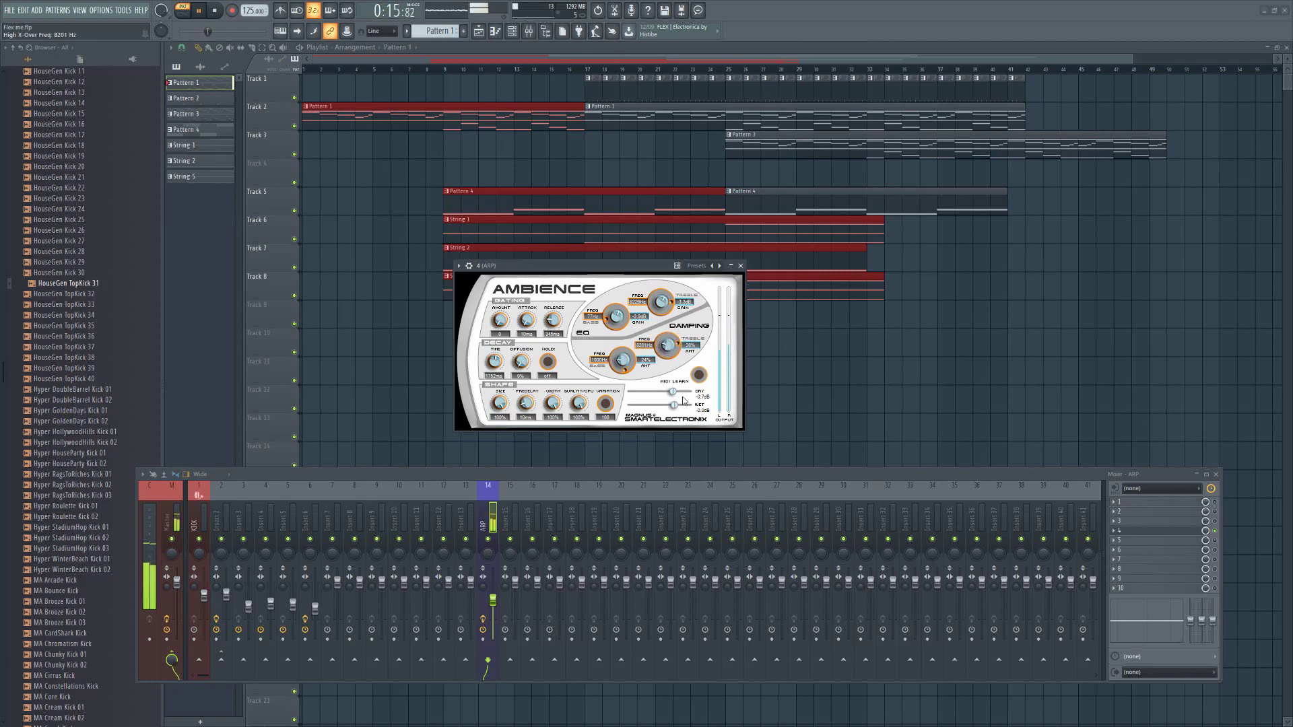
- Lower Ambience's Wet level slightly, stop playback, and shift the plugin window
left_click_drag(670, 407, 666, 407)
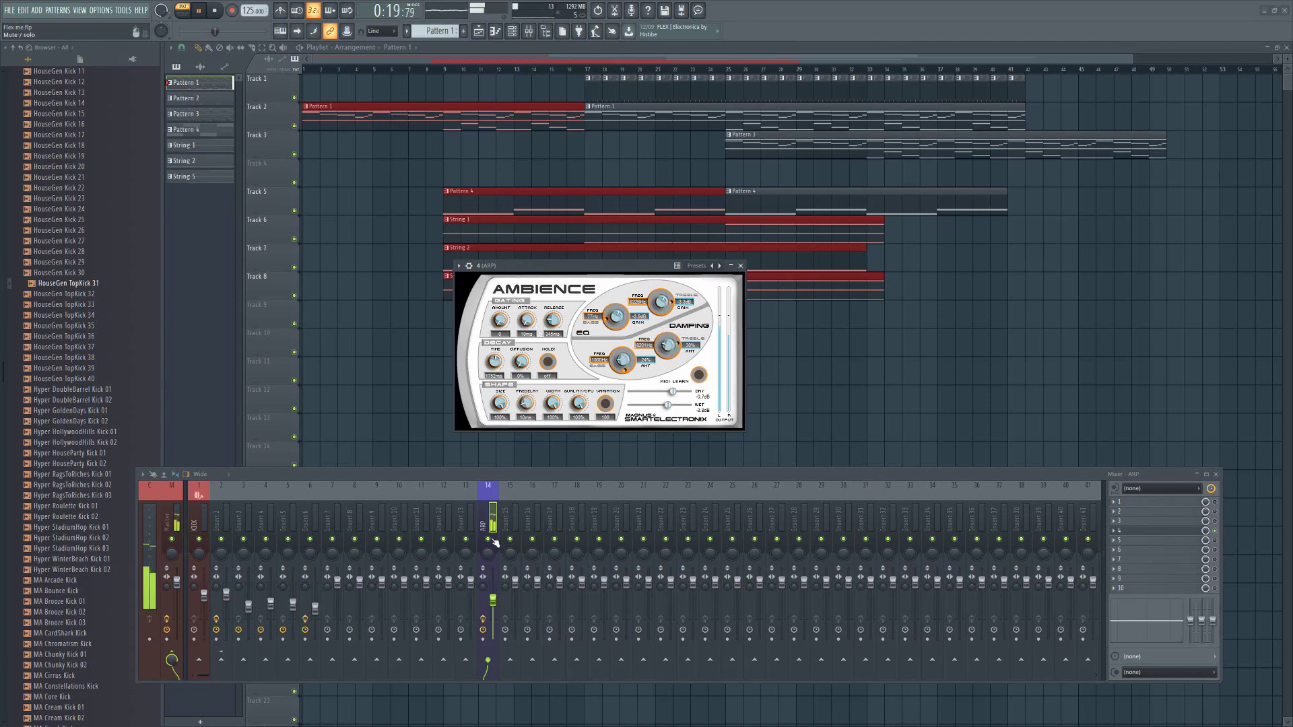
left_click(215, 11)
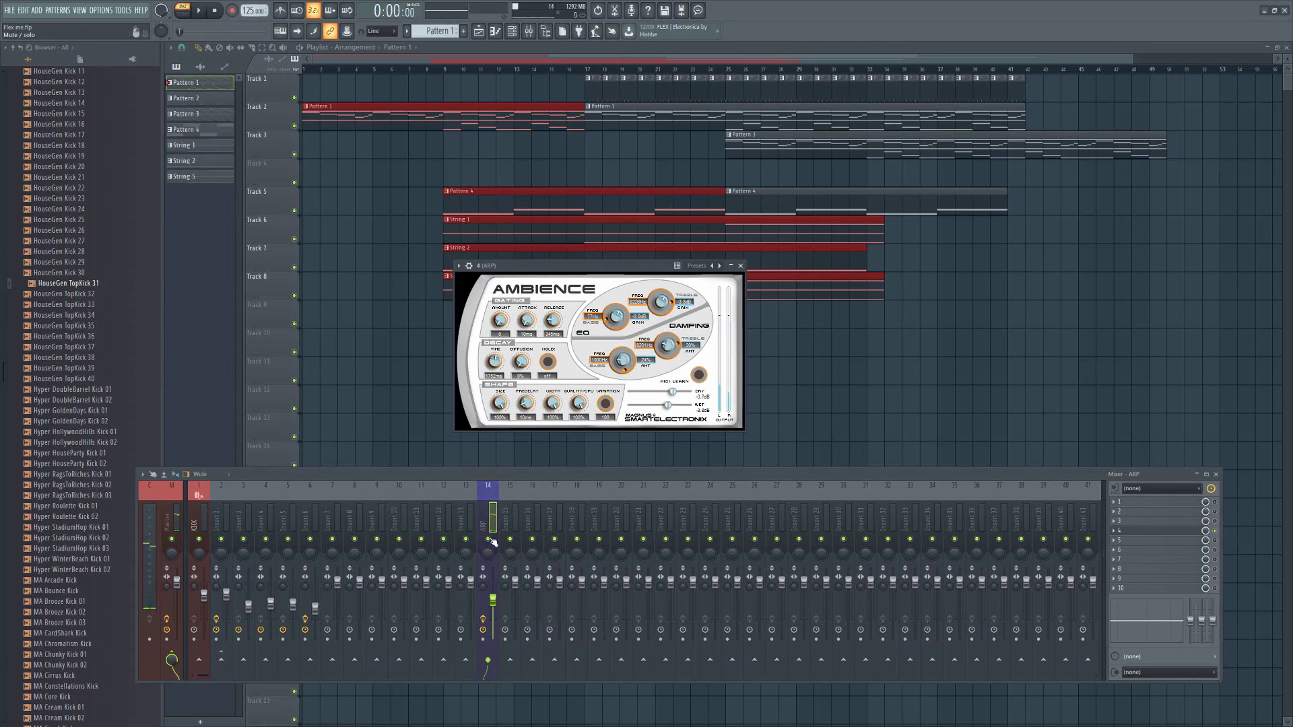
mouse_move(591, 269)
left_mouse_down()
mouse_move(672, 284)
mouse_move(596, 258)
left_mouse_up()
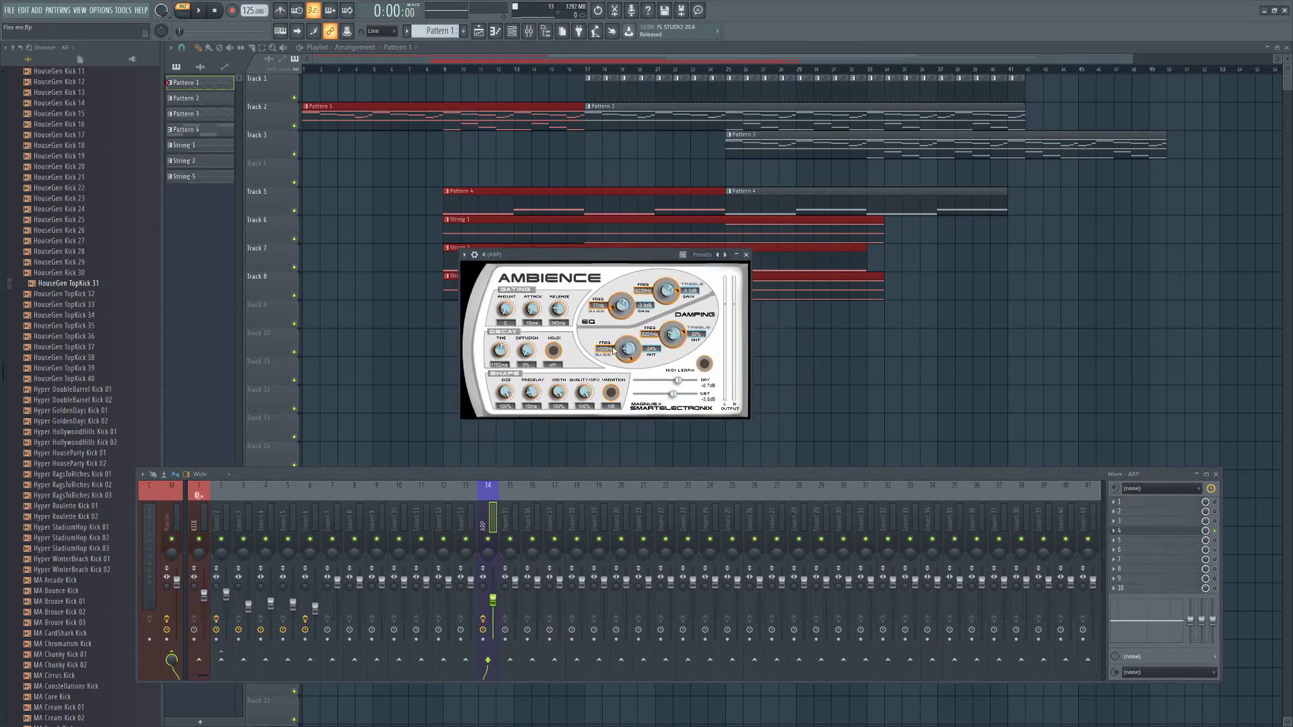
- Try Ambience's Hold, Quality/CPU, Gating Amount and Damping controls with playback stopped
left_click(552, 351)
left_click_drag(584, 393, 592, 367)
left_click_drag(508, 310, 518, 187)
left_click_drag(508, 312, 474, 469)
mouse_move(672, 334)
left_mouse_down()
mouse_move(681, 321)
mouse_move(689, 350)
mouse_move(689, 320)
left_mouse_up()
mouse_move(686, 348)
left_mouse_down()
mouse_move(687, 328)
mouse_move(668, 335)
mouse_move(688, 335)
mouse_move(693, 308)
mouse_move(674, 350)
left_mouse_up()
left_click_drag(636, 361, 603, 387)
- Close Ambience, open Verberate Basic 2 from slot 3 of the ARP insert, and reposition its window
left_click(746, 255)
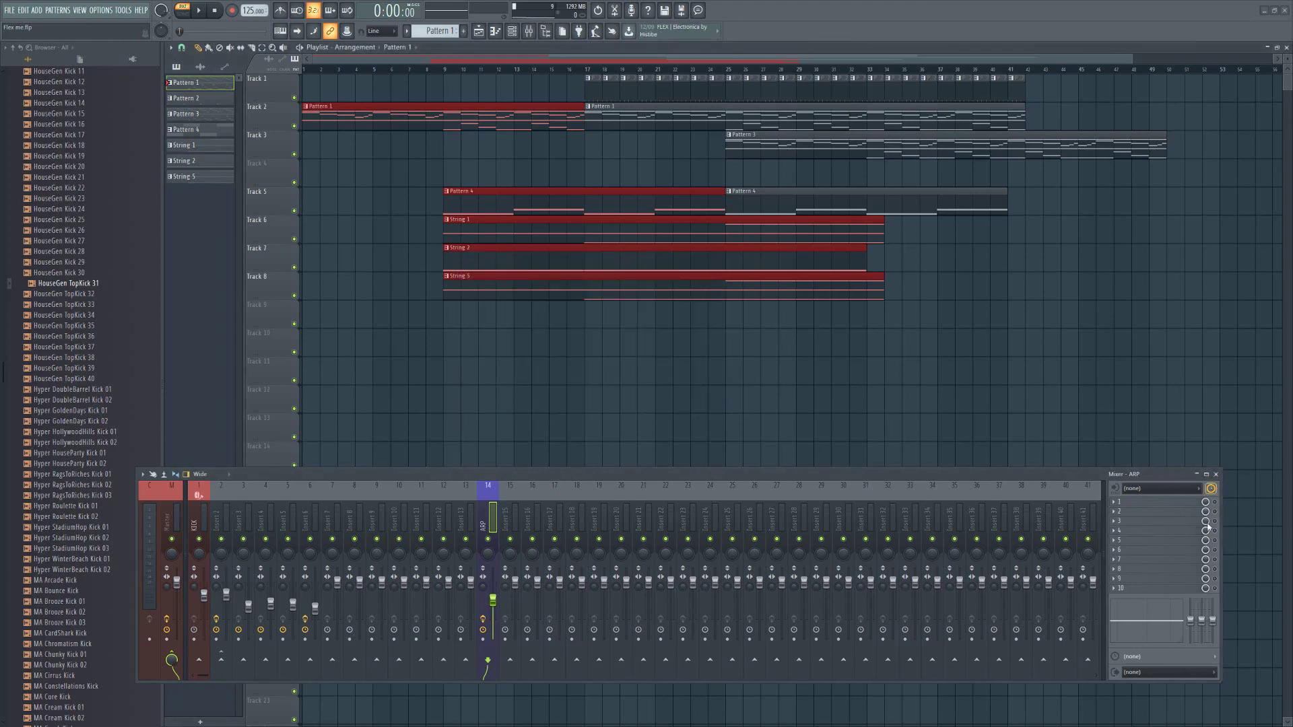
left_click(1185, 523)
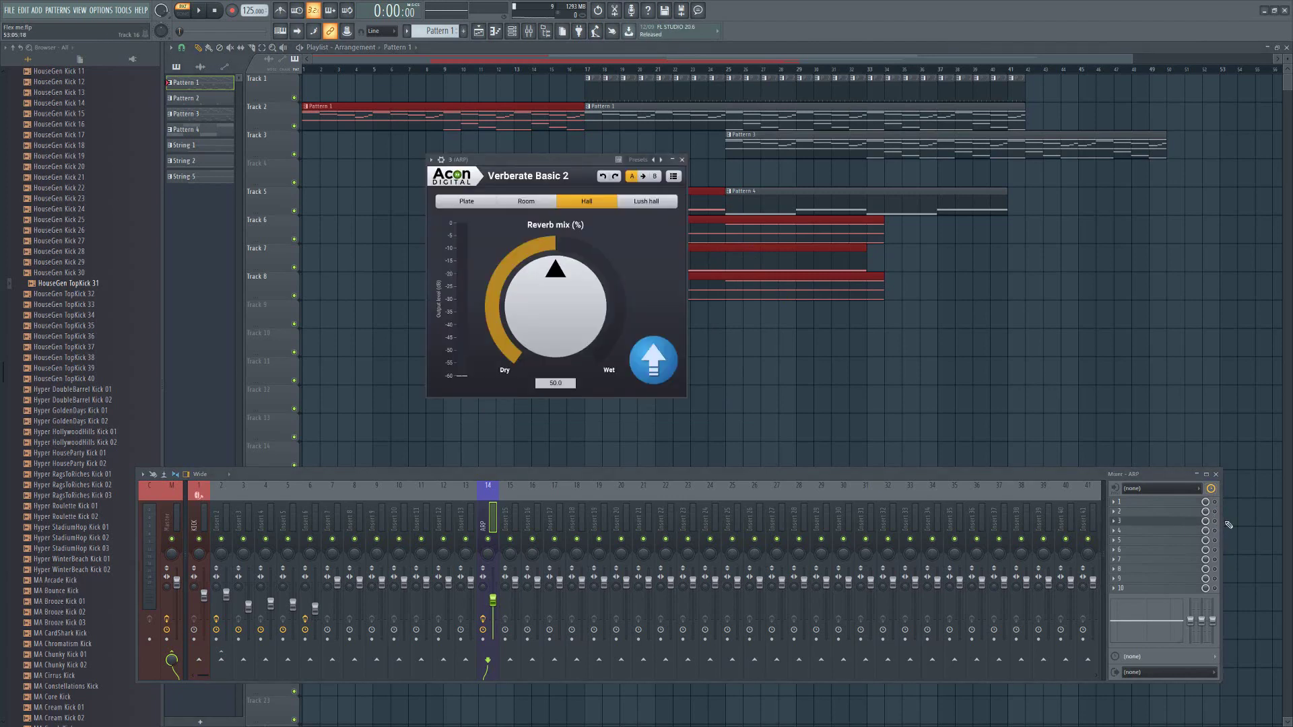
left_click_drag(558, 156, 530, 182)
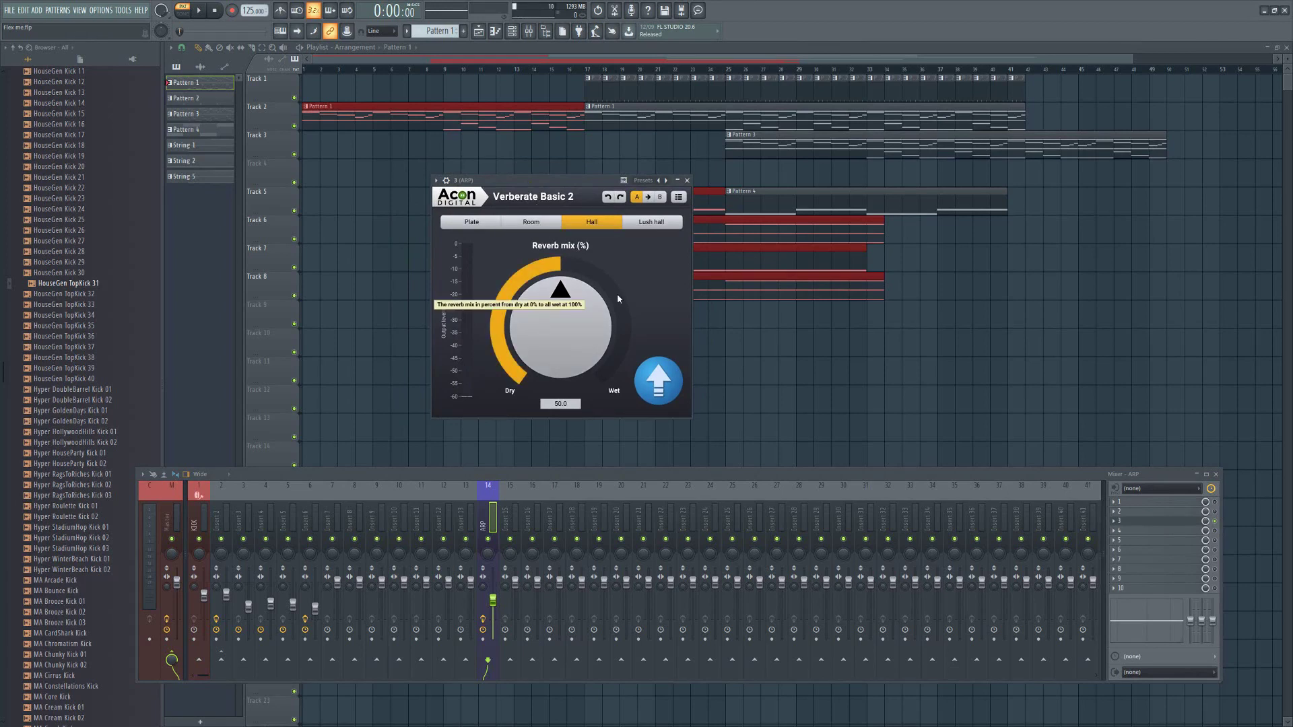
- Keep Verberate's Reverb mix at 50% and switch through the Hall, Lush hall and Room modes, ending on Plate
left_click_drag(570, 306, 536, 309)
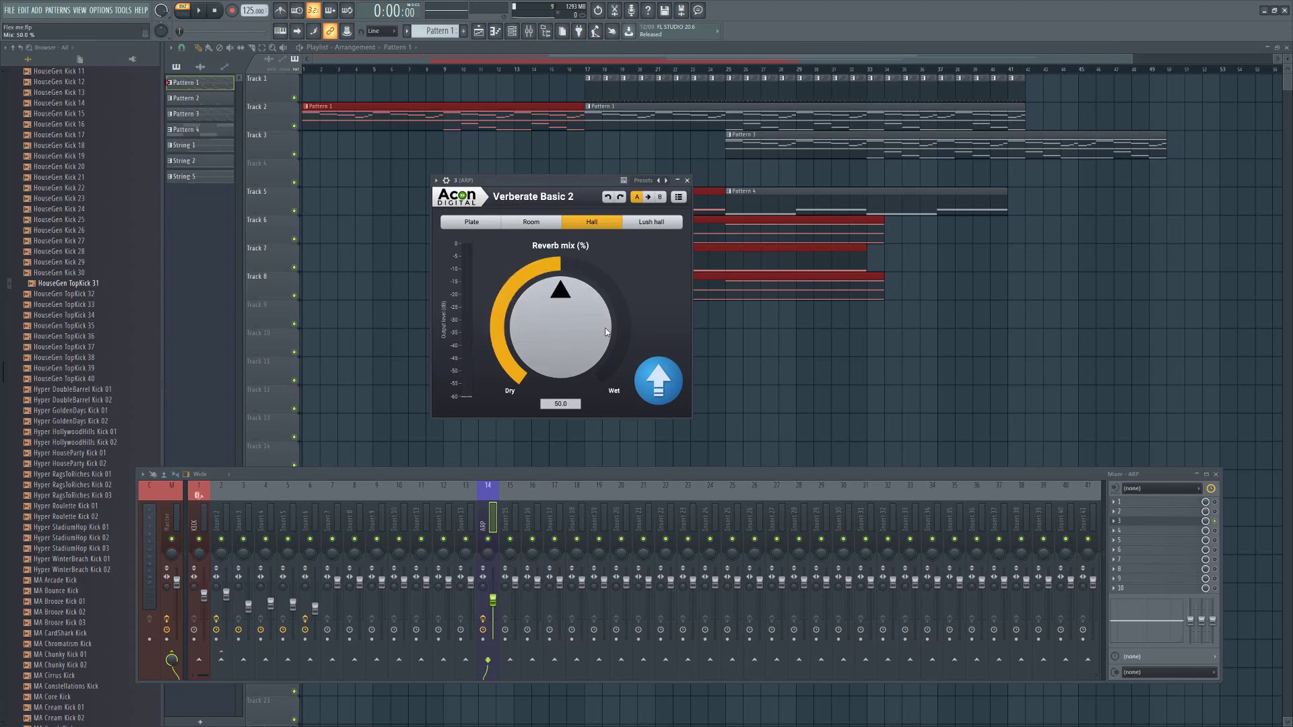
left_click(472, 222)
left_click(591, 221)
left_click(650, 221)
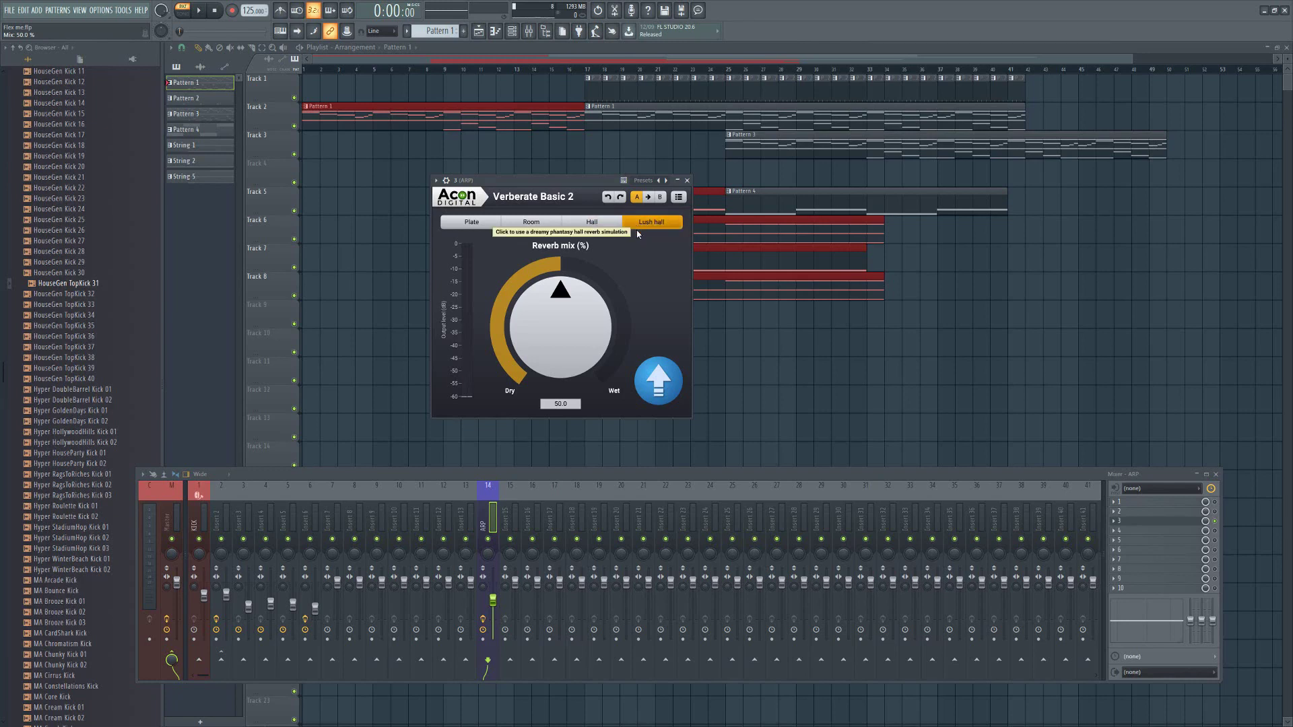
left_click(545, 224)
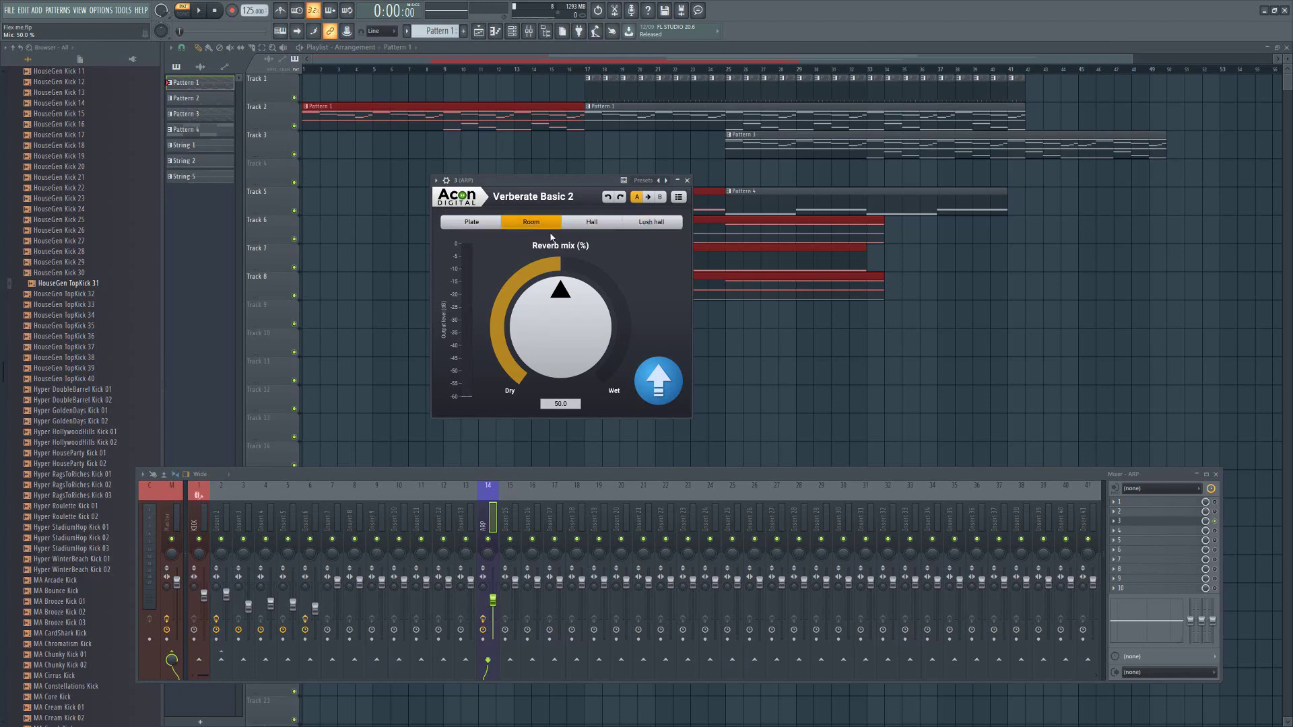
left_click(474, 223)
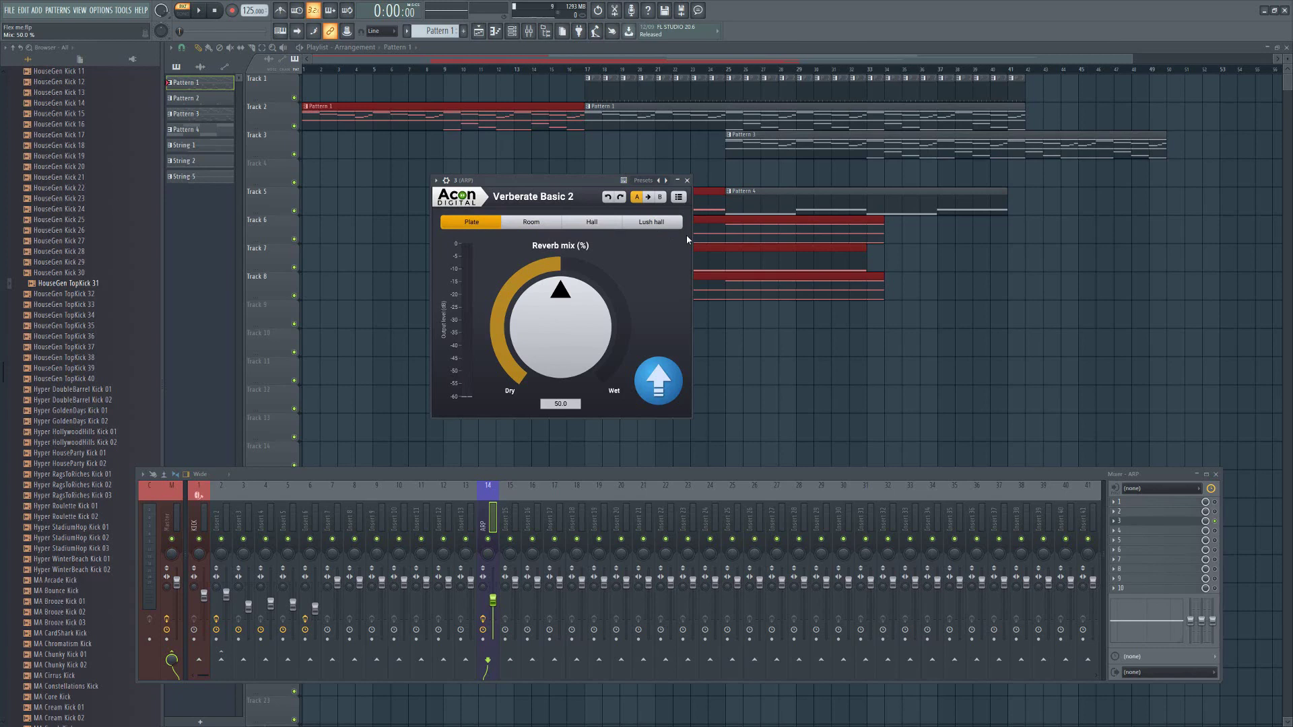
- Start playback and compare Verberate's Plate, Room and Hall modes, leaving Hall selected with the Reverb mix at 50.8%
key("space")
left_click(1215, 522)
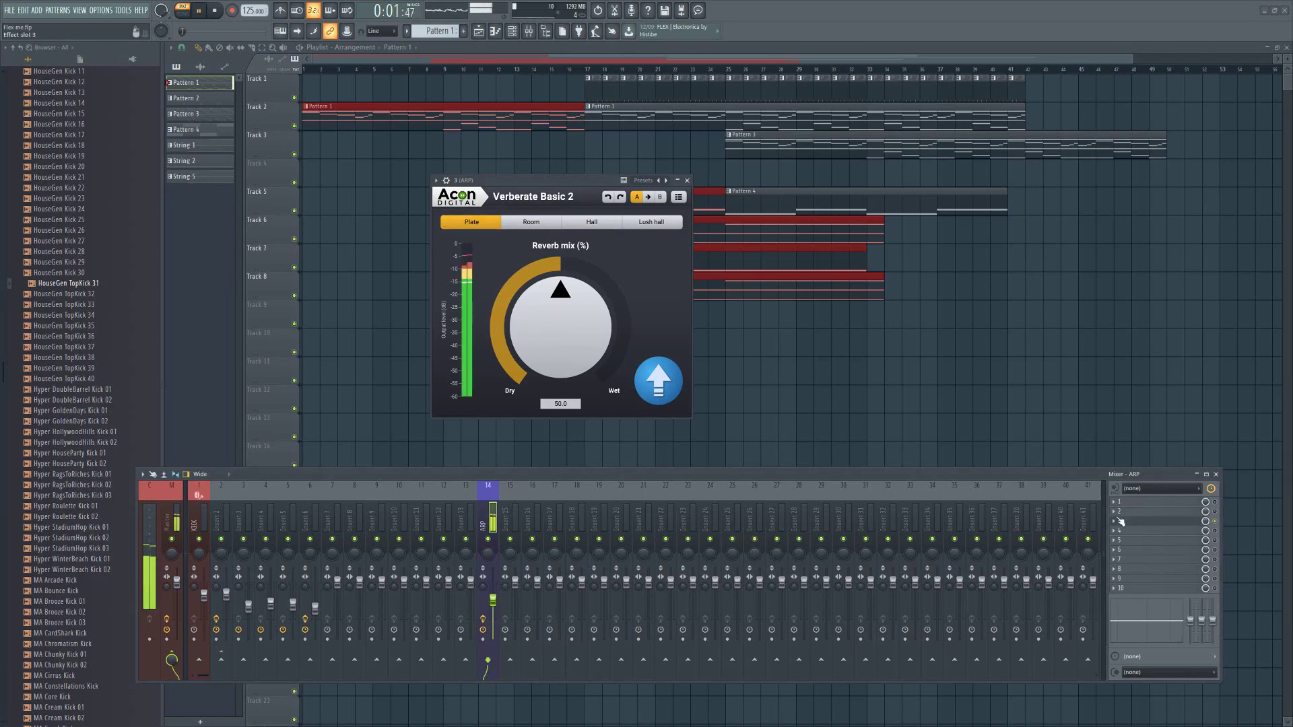
left_click(541, 223)
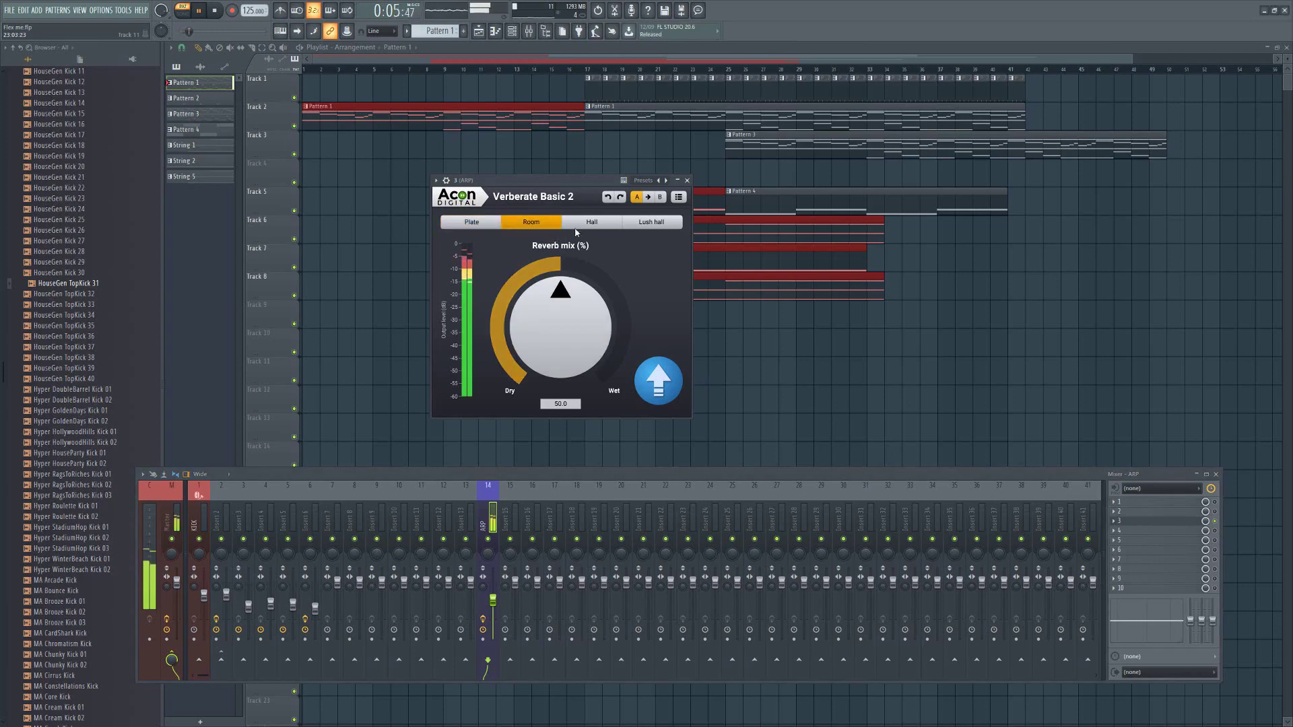
left_click(591, 222)
left_click(531, 222)
left_click_drag(559, 316, 581, 357)
left_click(593, 227)
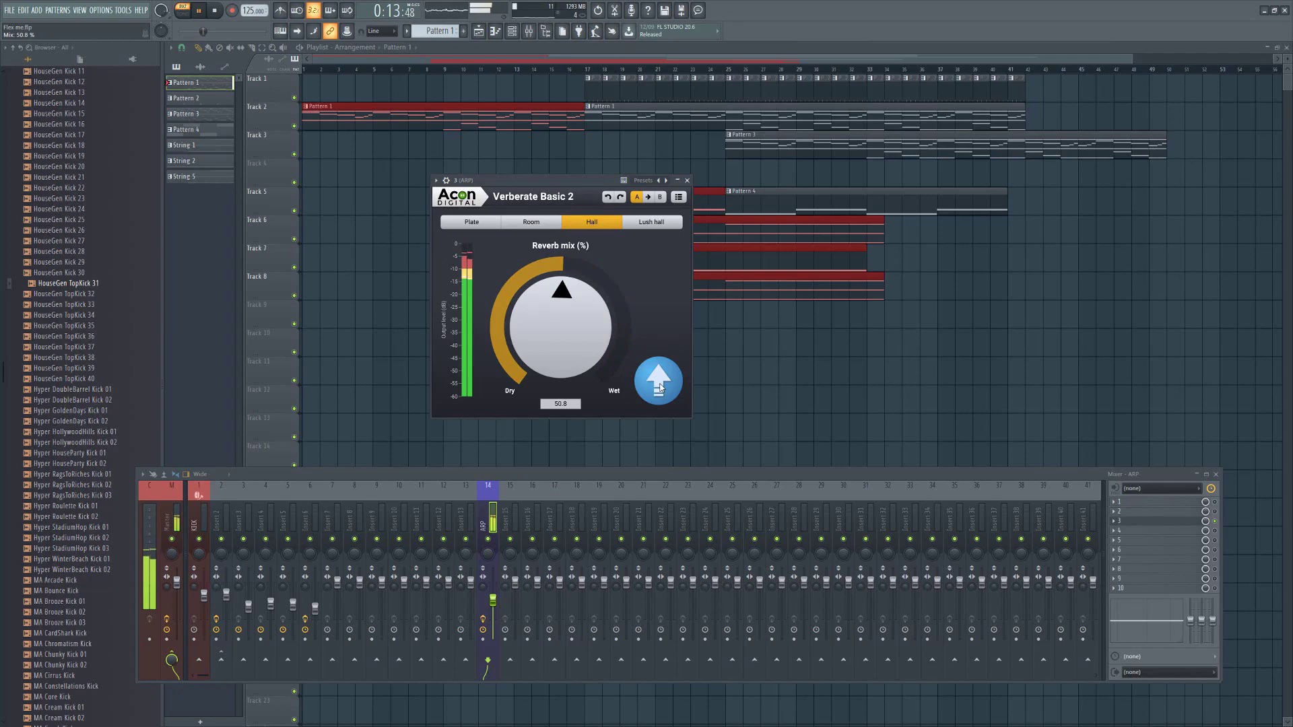
- Switch Verberate to Lush hall and reduce the Reverb mix to 32.4%, then 15.6%
left_click(650, 222)
left_click_drag(564, 308, 565, 326)
scroll(566, 326, "down", 9)
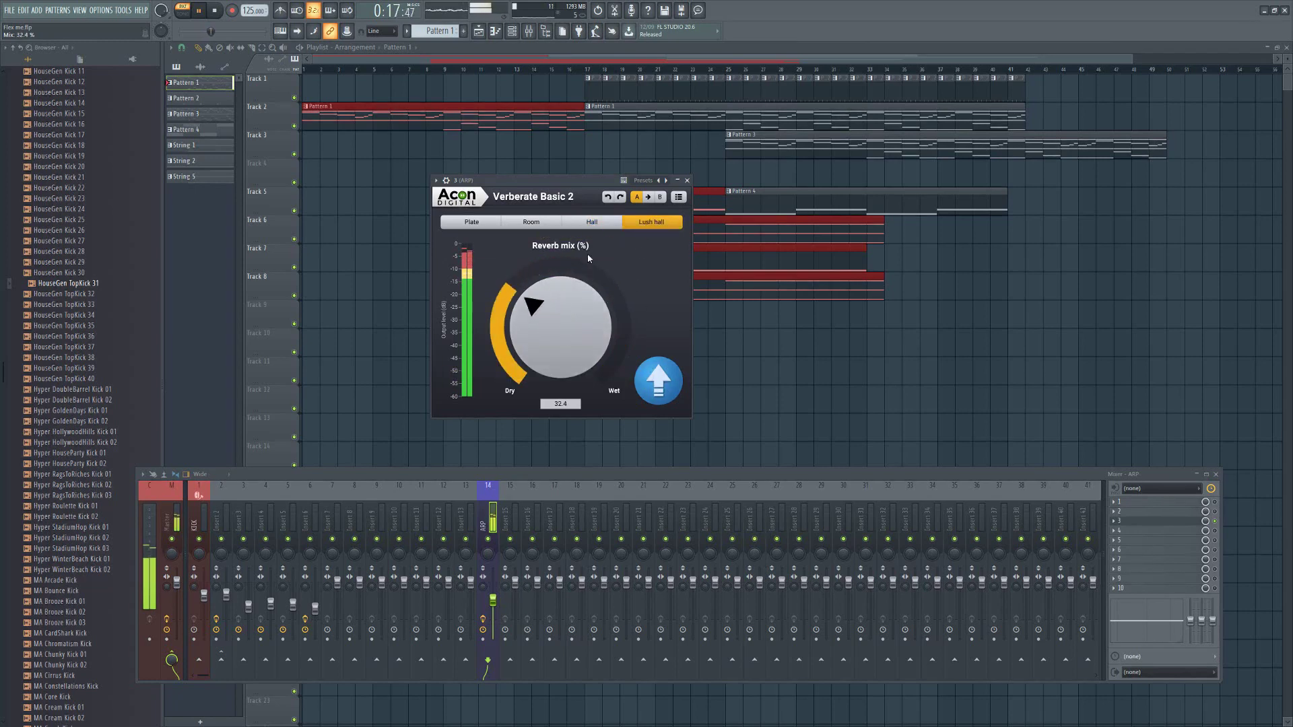
left_click_drag(567, 318, 567, 309)
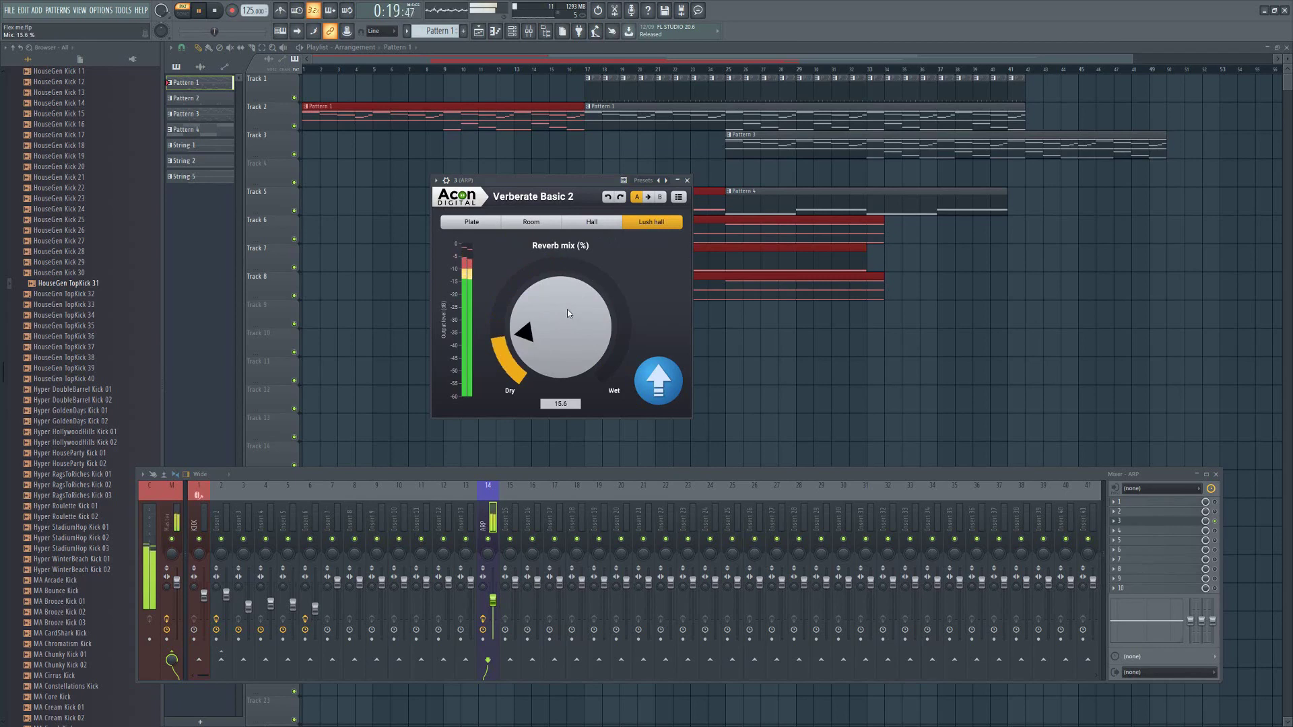
- Switch Verberate to Plate, raise the Reverb mix to 28%, and stop playback
left_click(494, 226)
scroll(560, 306, "up", 11)
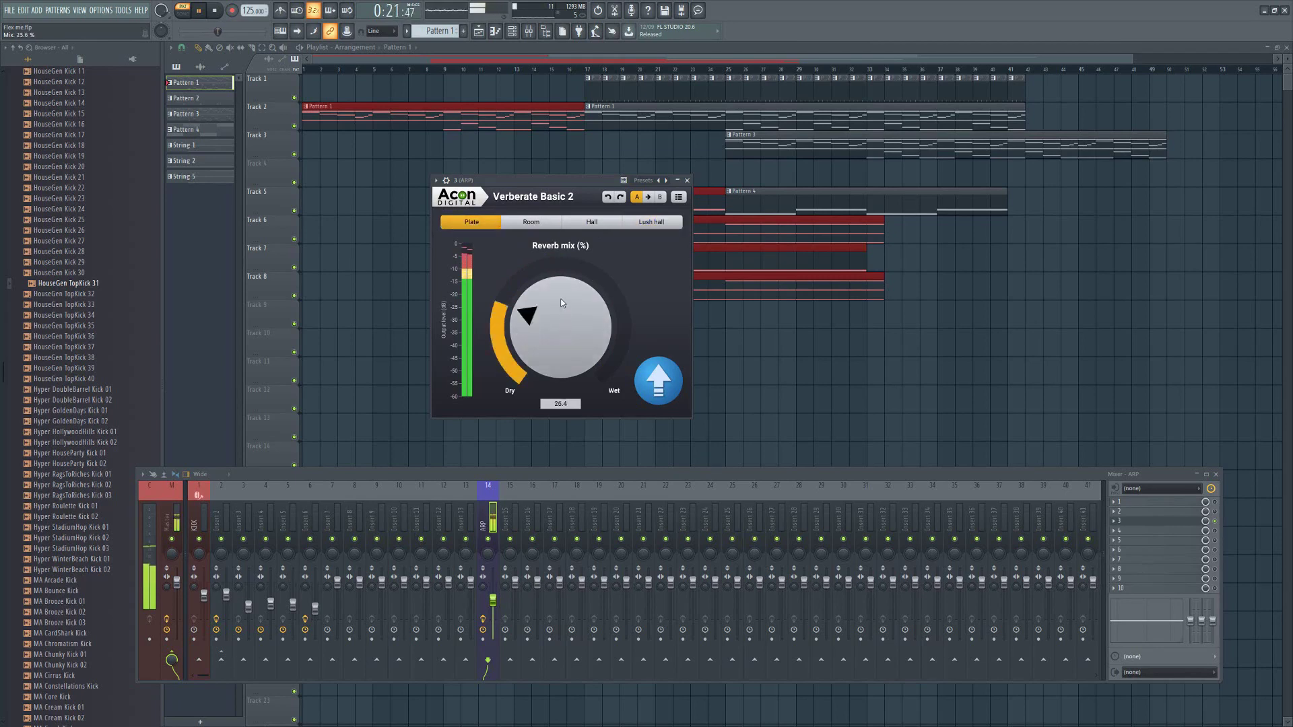
left_click_drag(559, 291, 536, 332)
key("space")
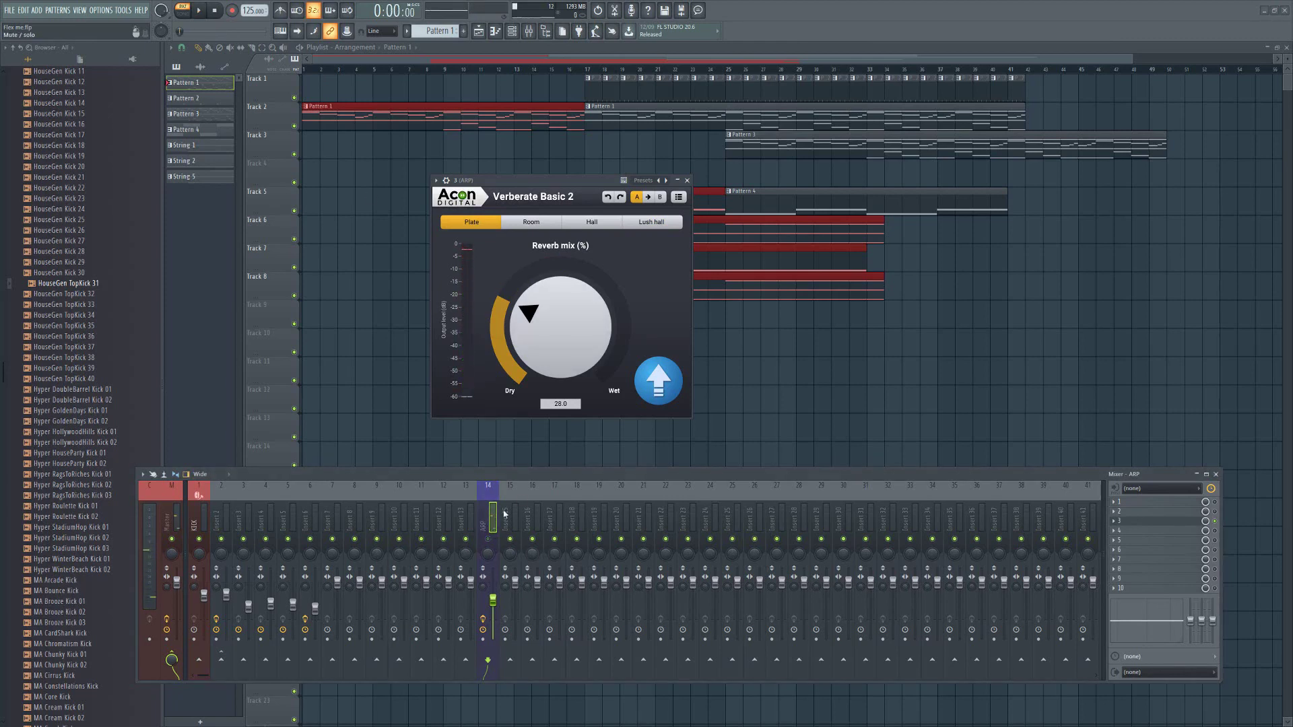
mouse_move(561, 180)
left_mouse_down()
mouse_move(532, 211)
mouse_move(550, 191)
left_mouse_up()
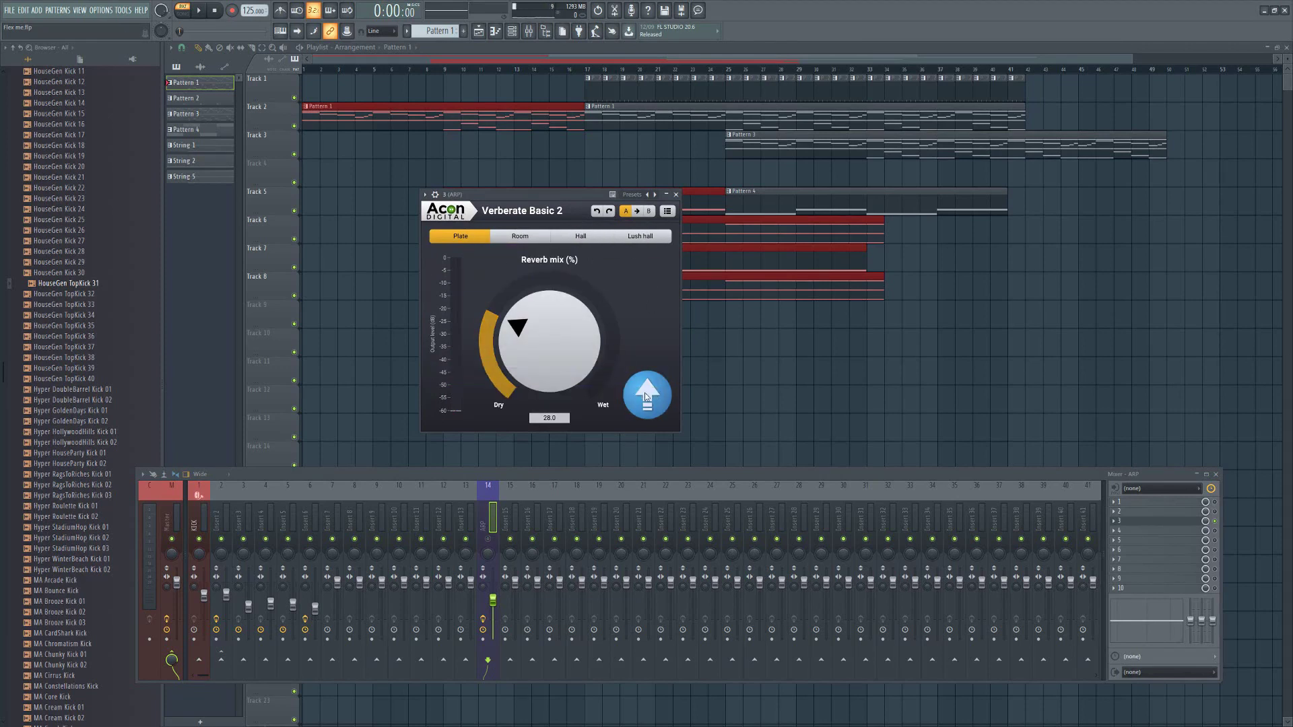
left_click_drag(511, 219, 519, 224)
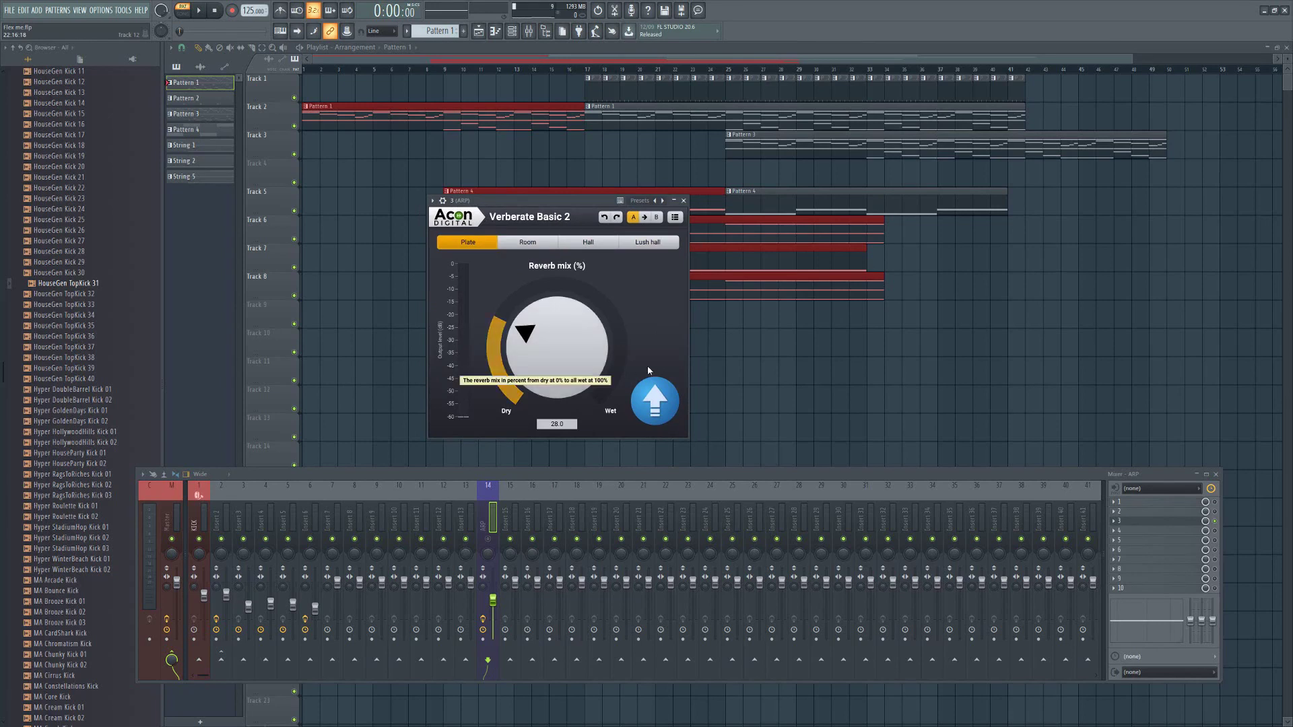
left_click_drag(565, 198, 591, 186)
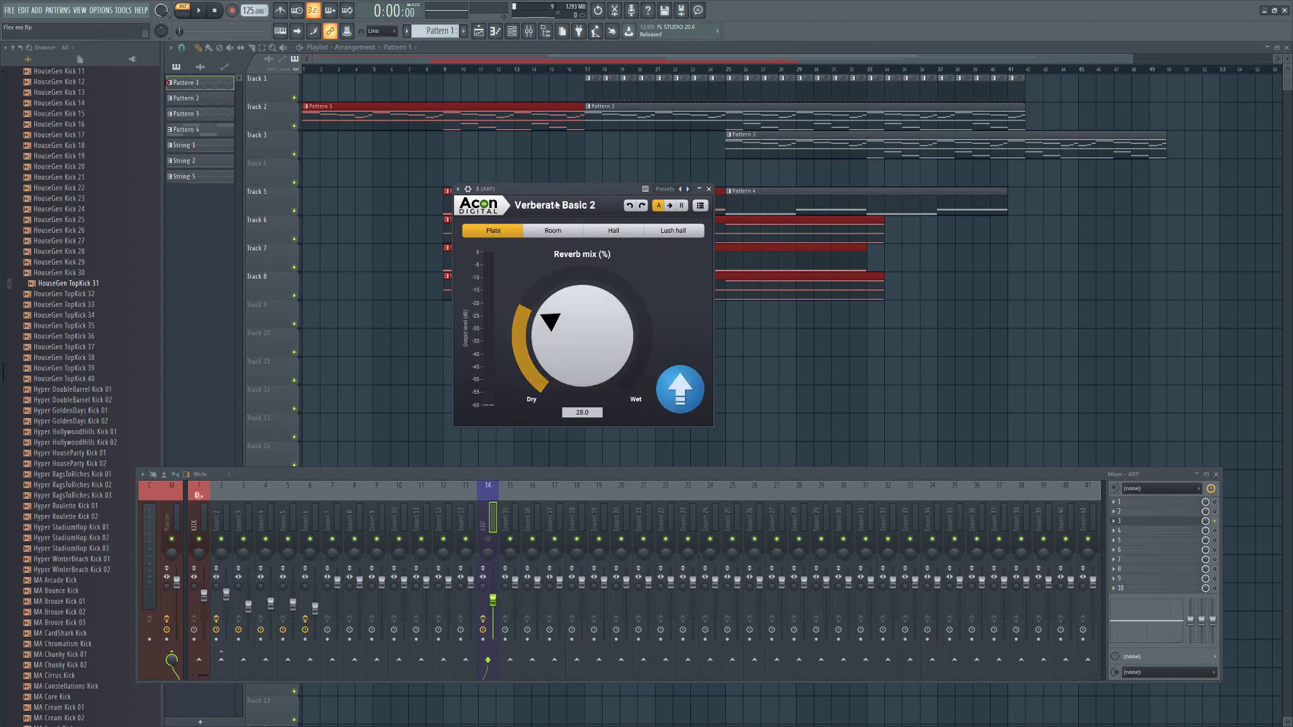
left_click_drag(548, 195, 539, 227)
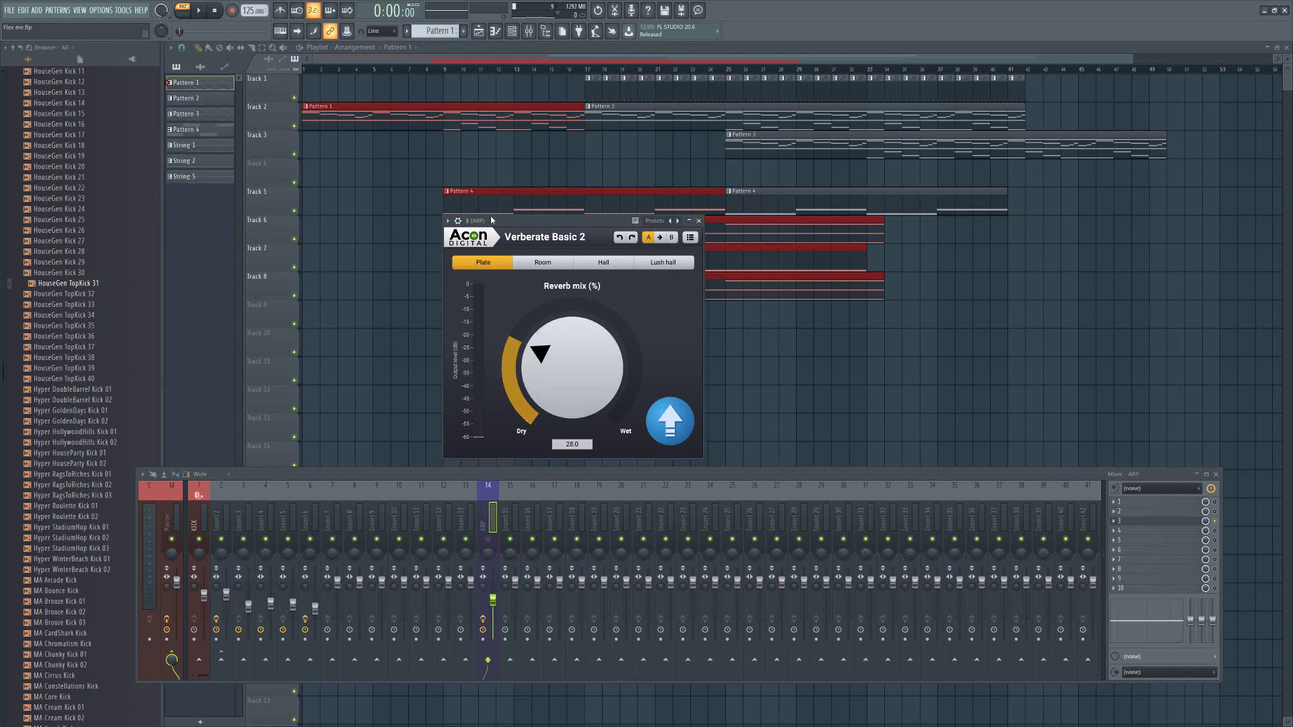
left_click_drag(541, 225, 554, 211)
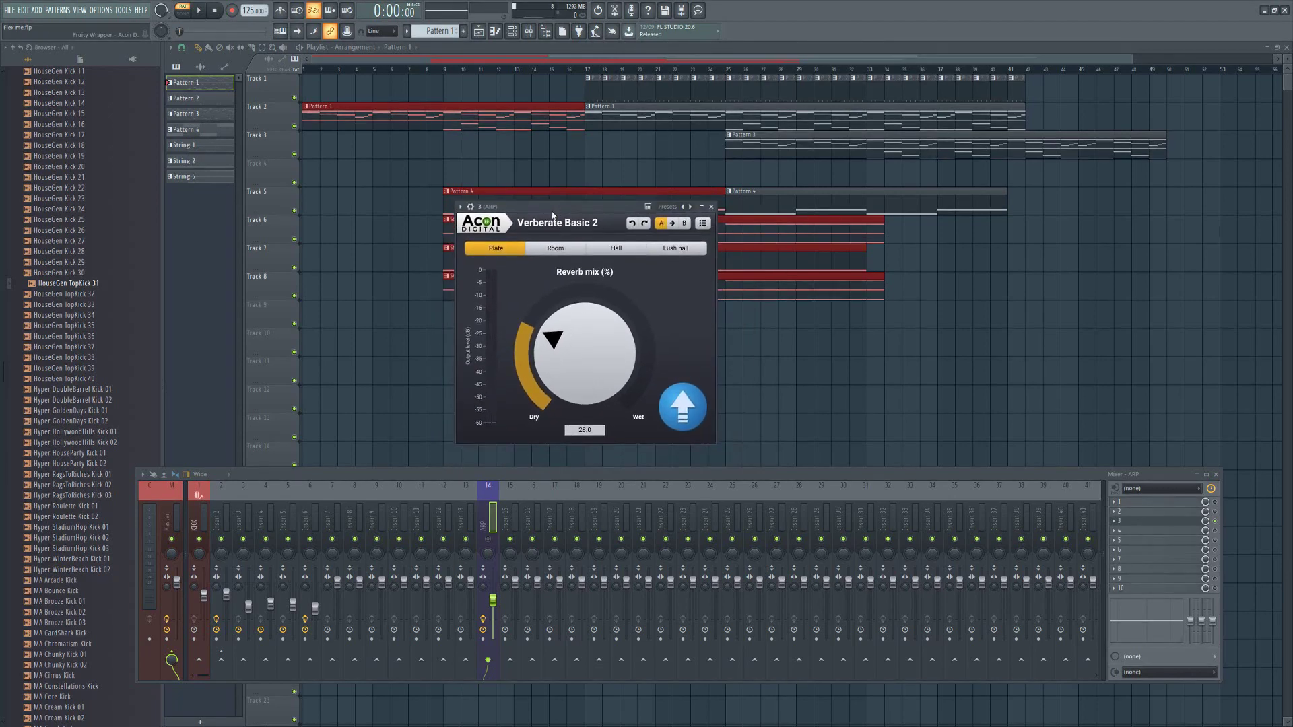
- Close Verberate Basic 2, open OldSkoolVerb from slot 2 of the ARP insert, and move its window above the mixer
left_click(711, 208)
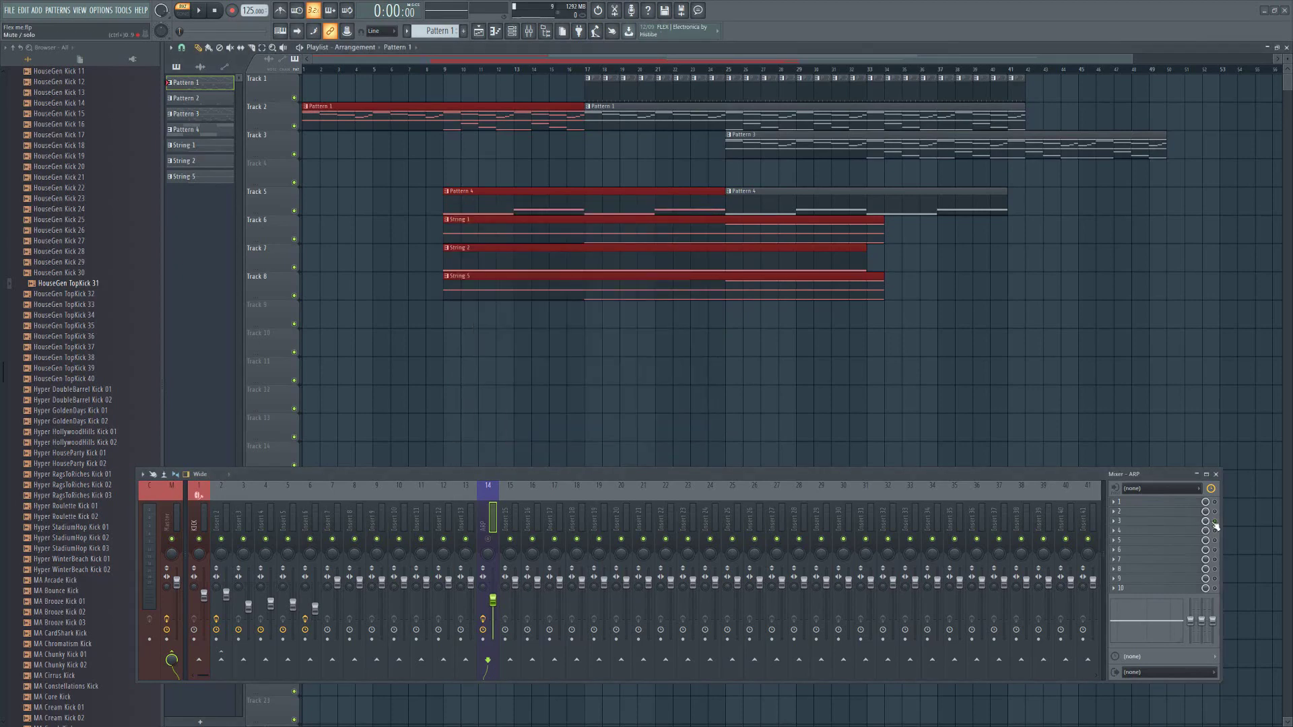
left_click(1159, 511)
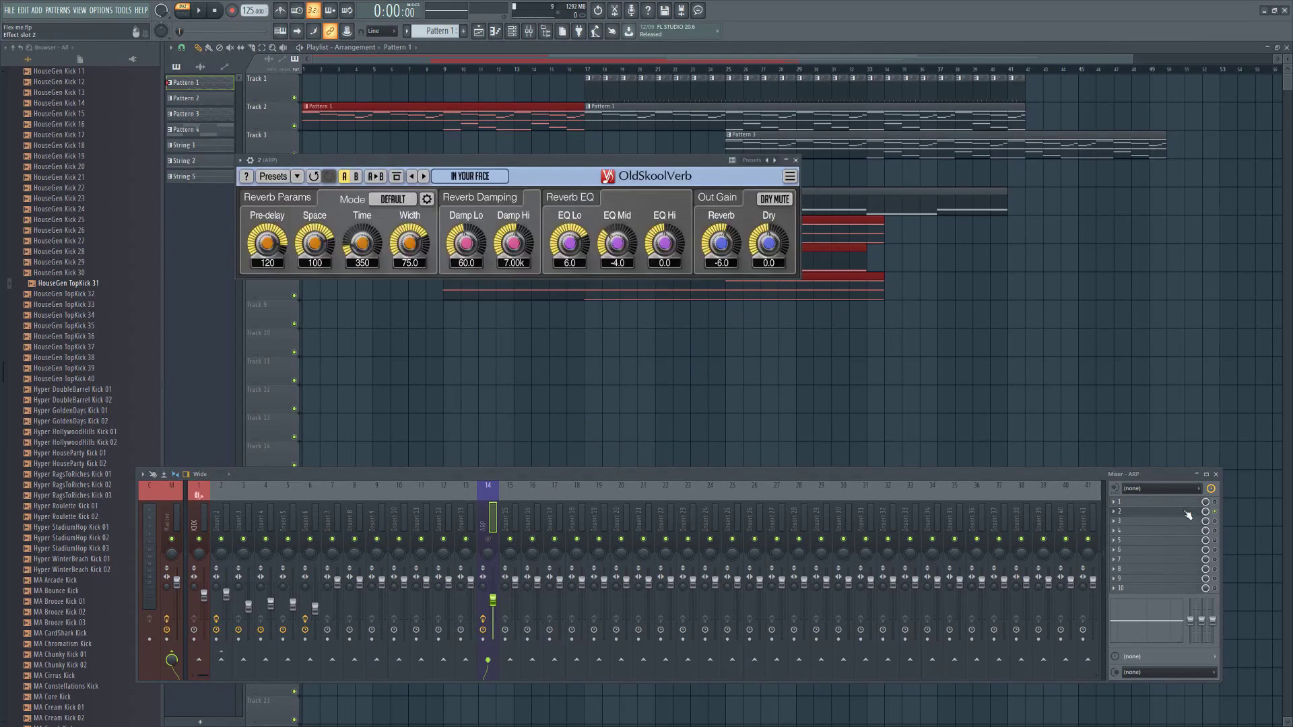
left_click_drag(391, 162, 465, 295)
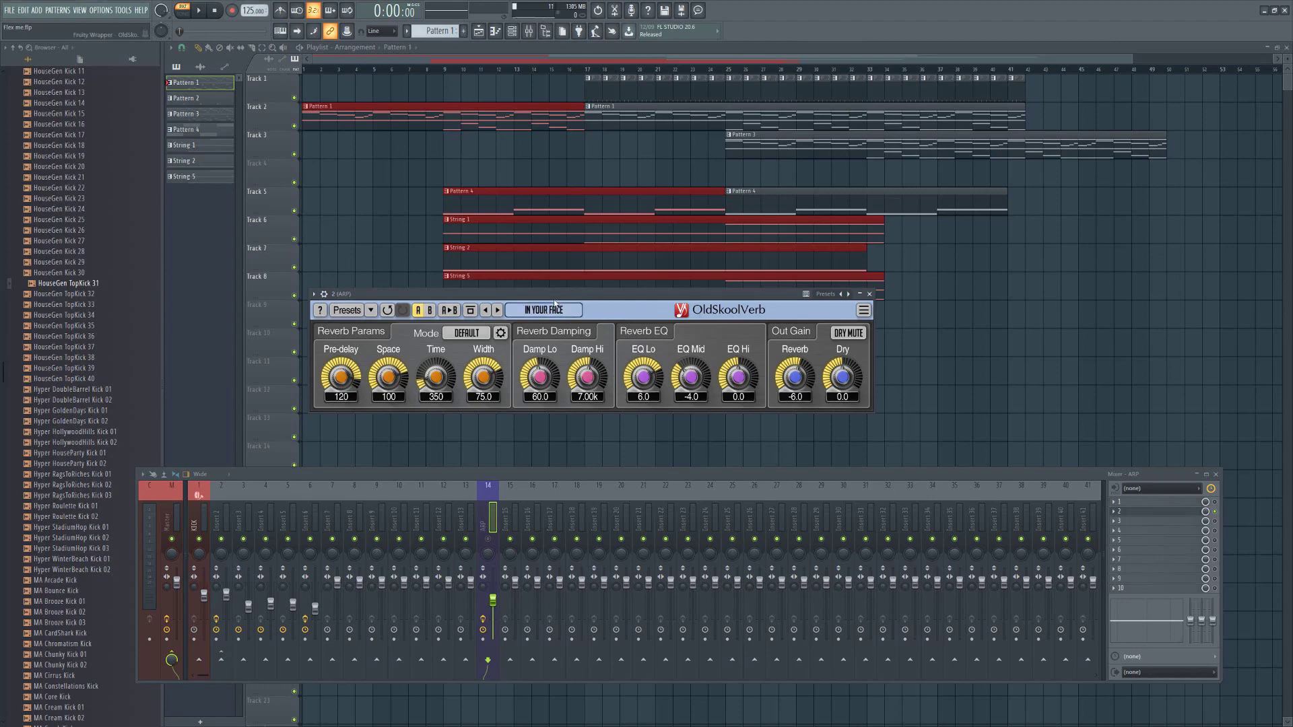
left_click_drag(554, 301, 573, 310)
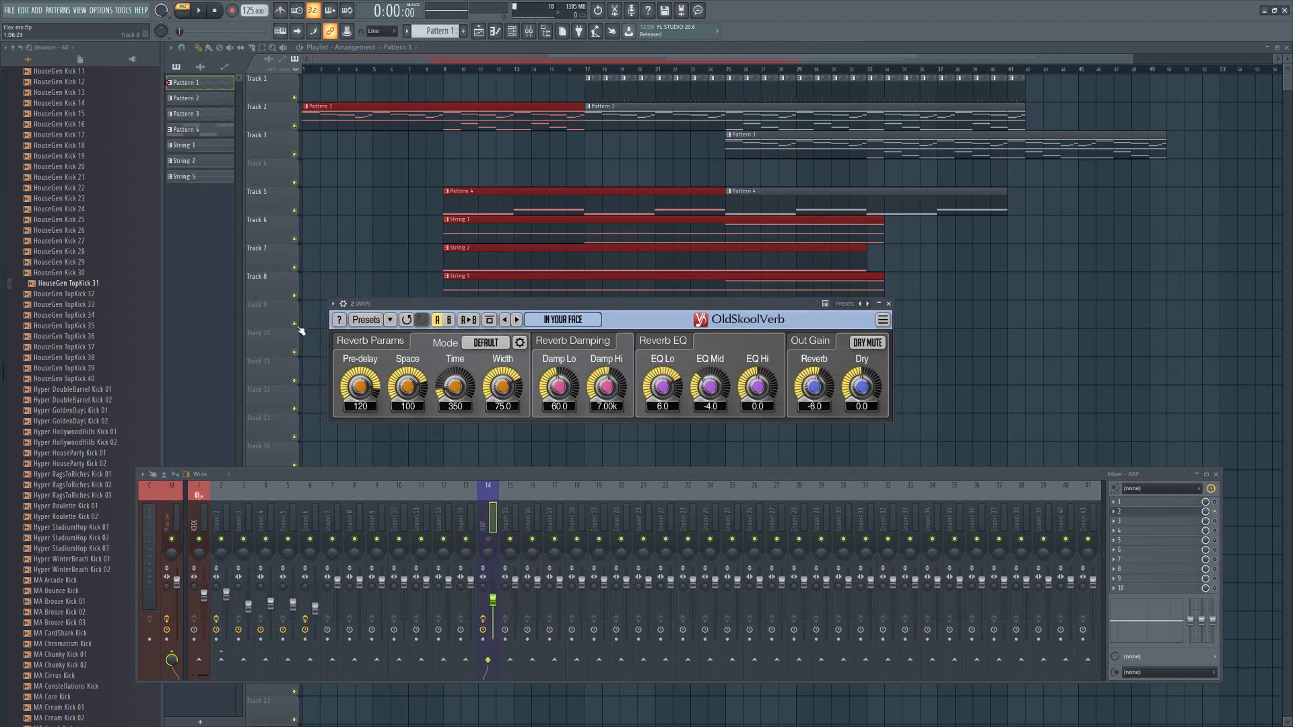
- Browse OldSkoolVerb's Session Bank presets, highlight Empty Stage, and close the Preset Manager without activating it
left_click(366, 320)
left_click(582, 458)
scroll(769, 455, "down", 4)
scroll(772, 426, "up", 4)
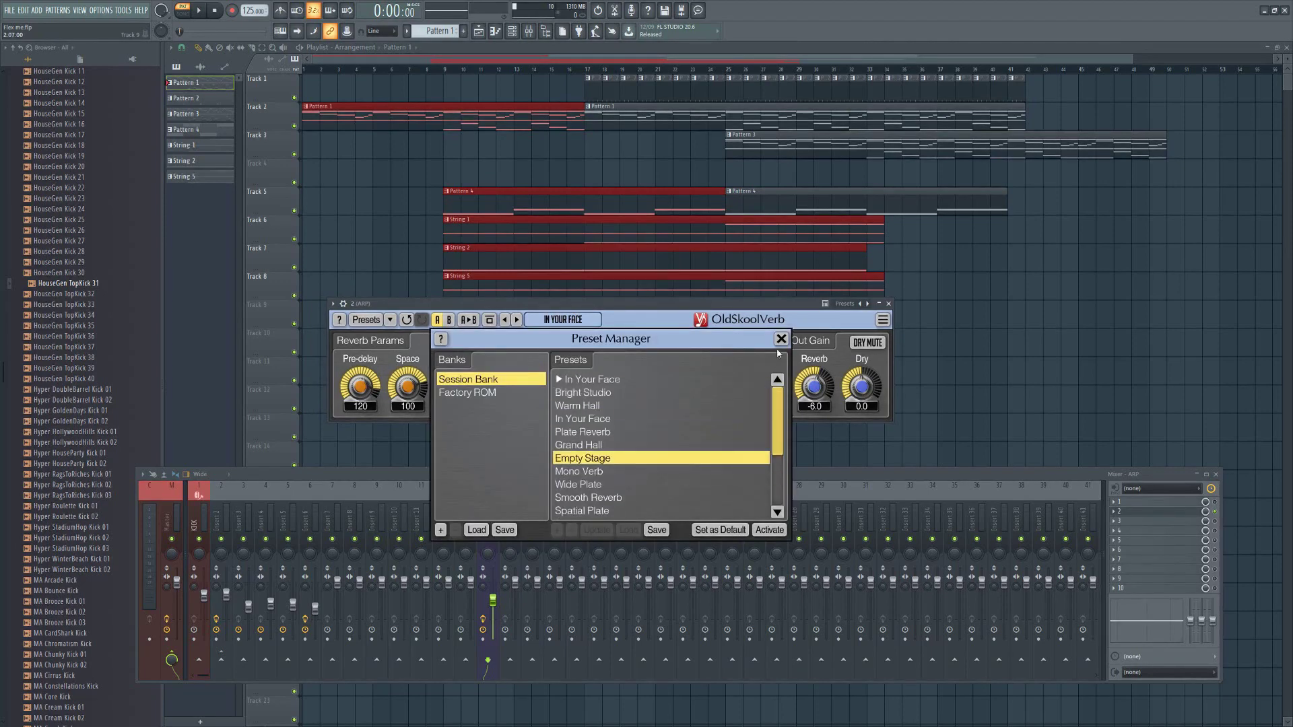
left_click(780, 340)
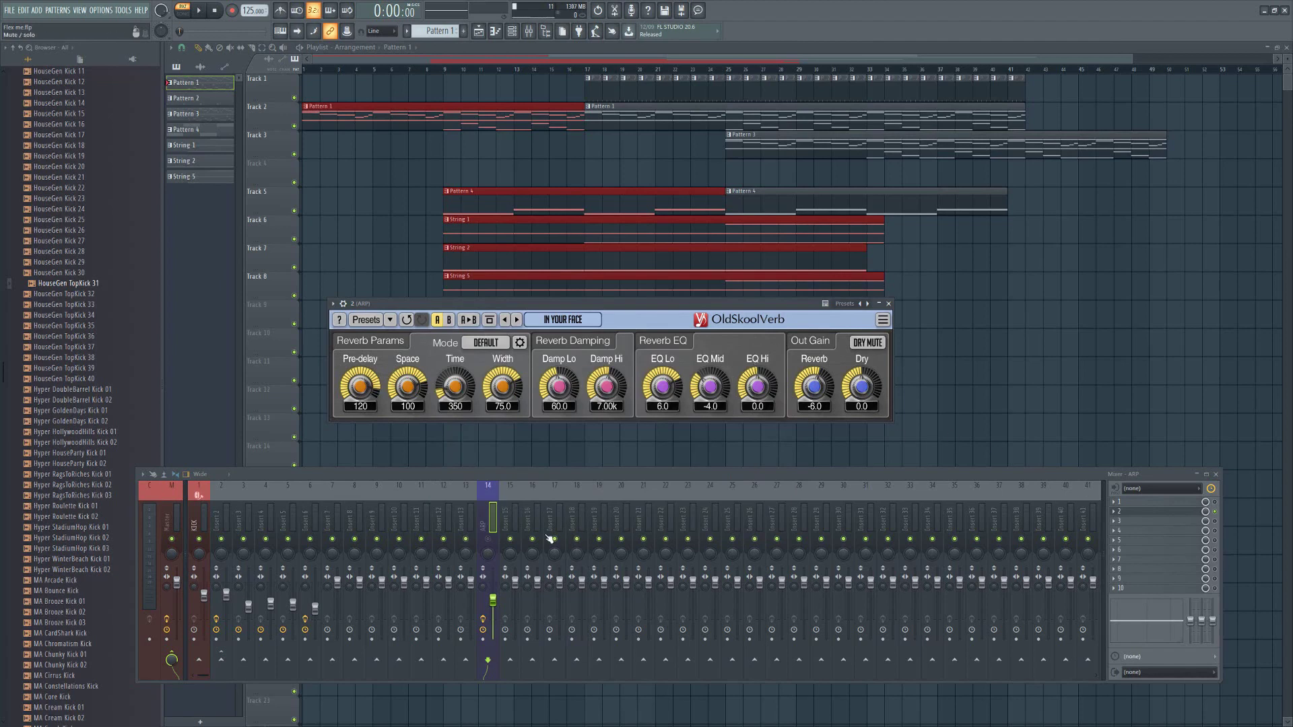
- Start playback and audition OldSkoolVerb's Bright Studio, Warm Hall, In Your Face, Plate Reverb, Grand Hall and Empty Stage presets
key("space")
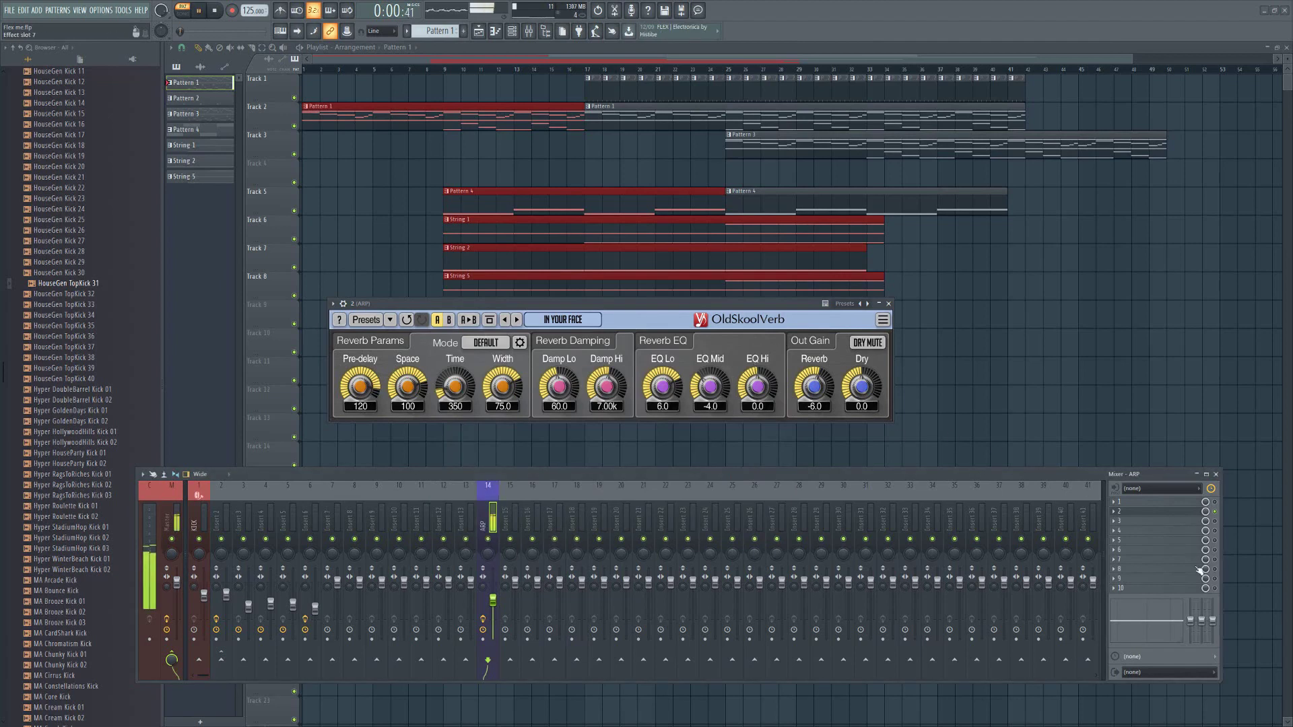
left_click(365, 319)
left_click(583, 381)
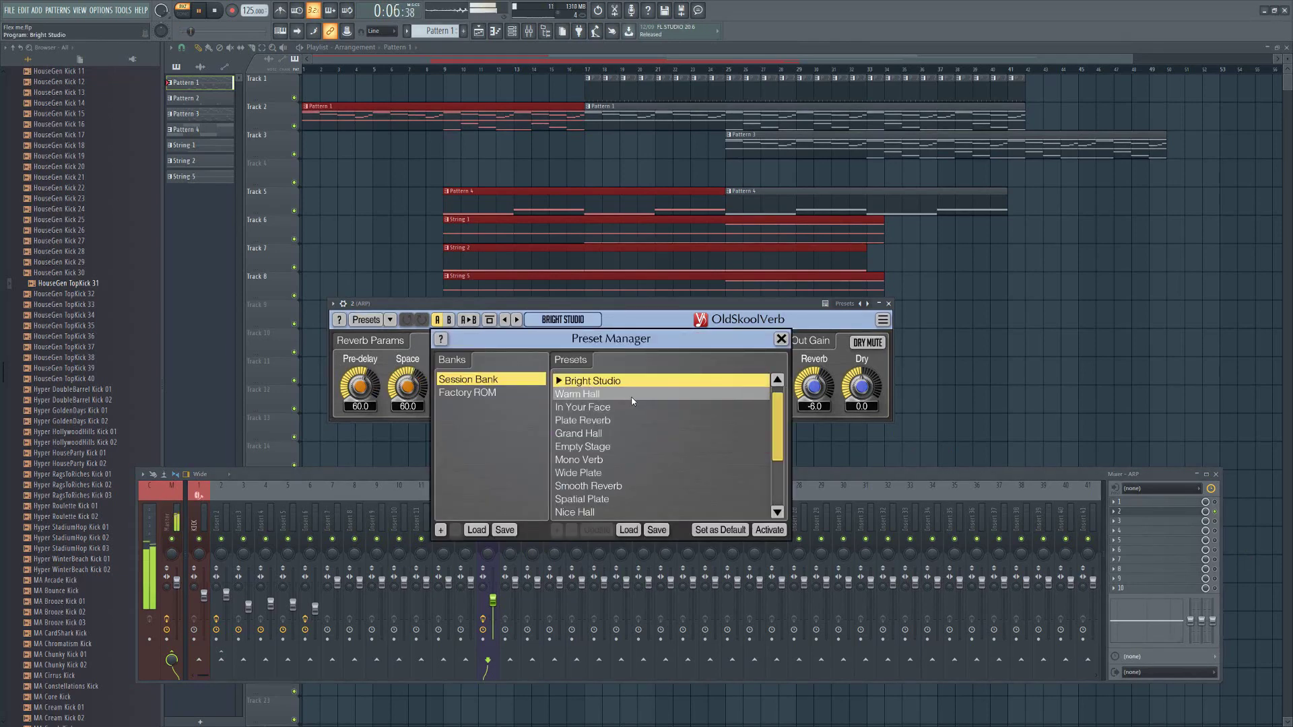
left_click(633, 396)
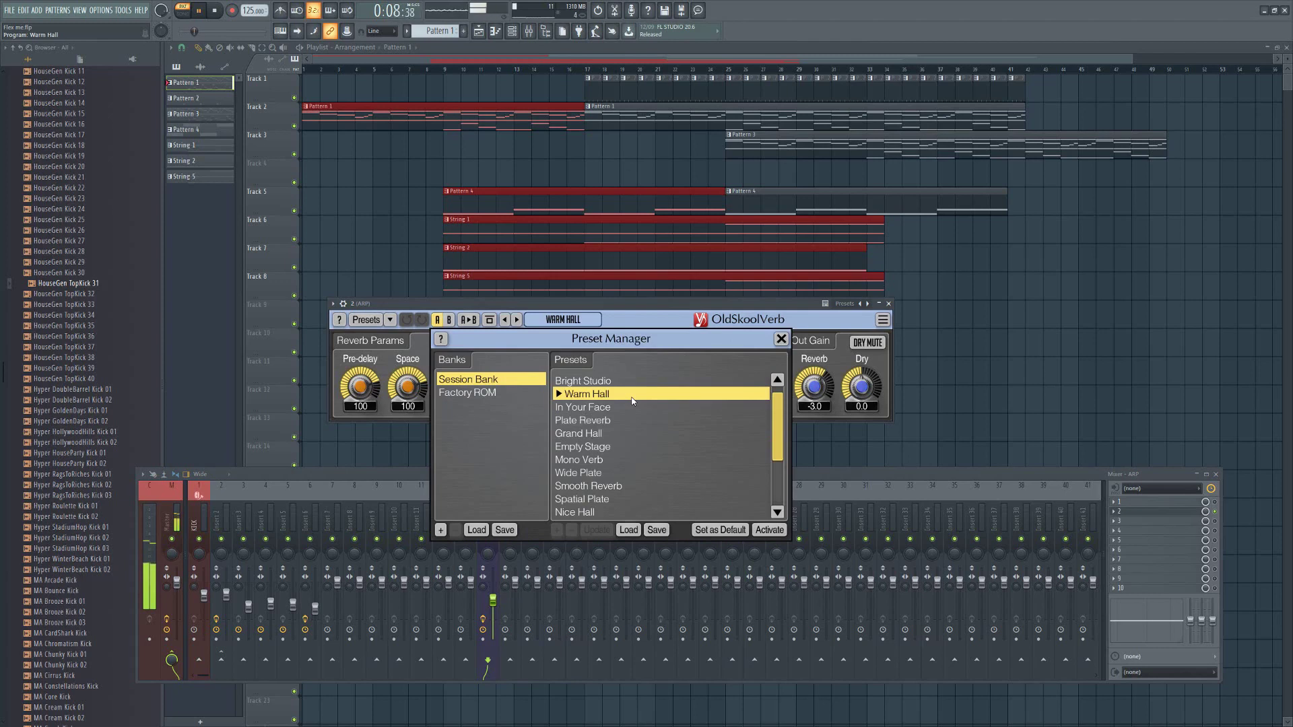
left_click(615, 408)
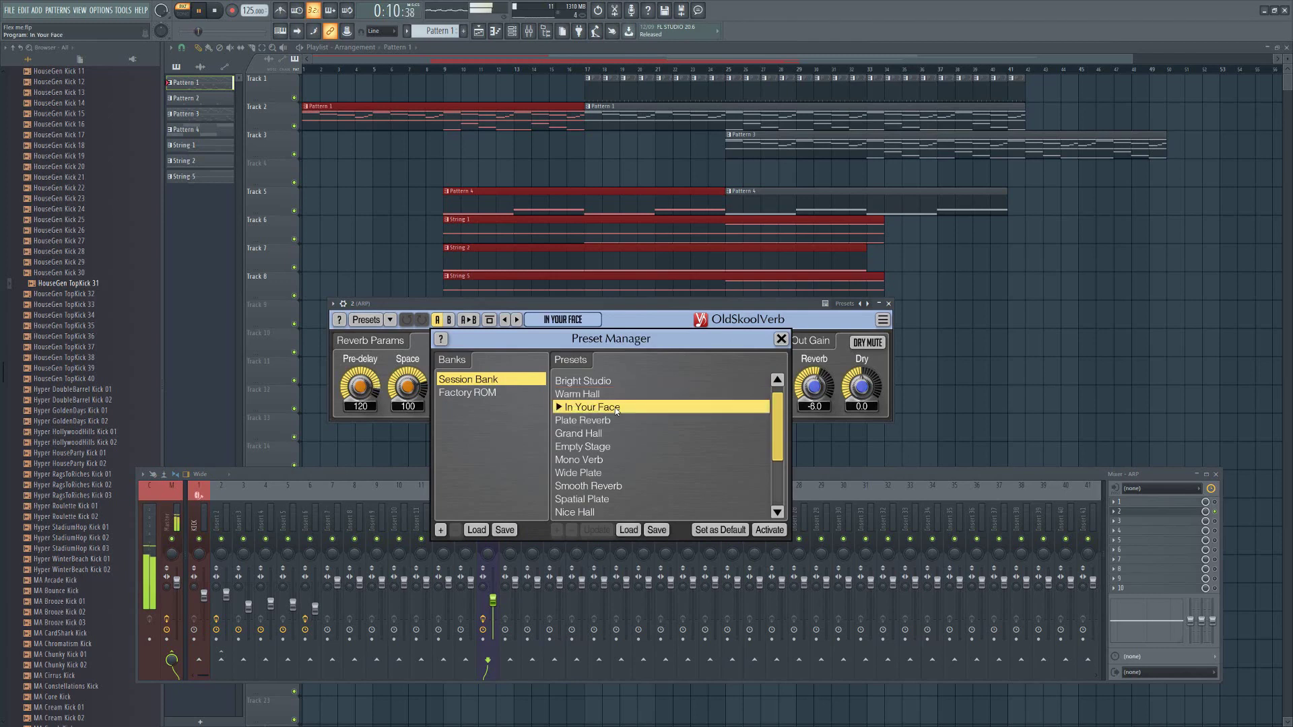
left_click(614, 420)
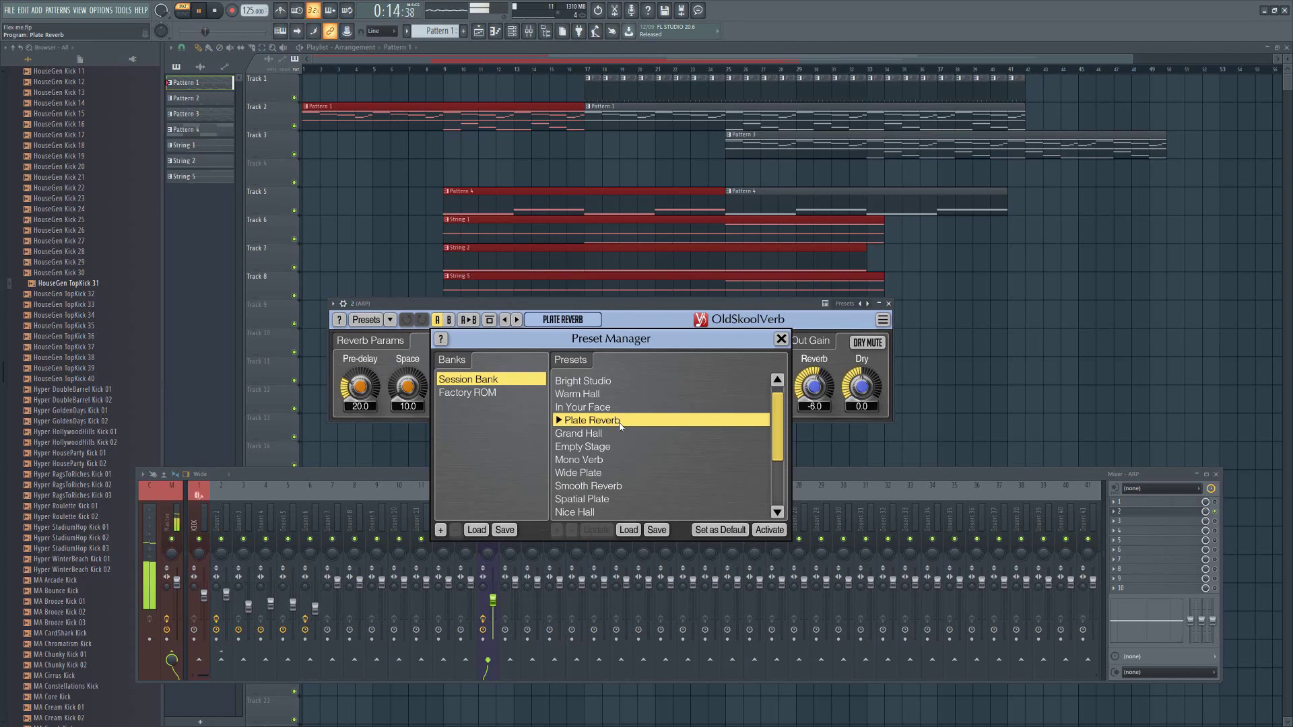
left_click(611, 433)
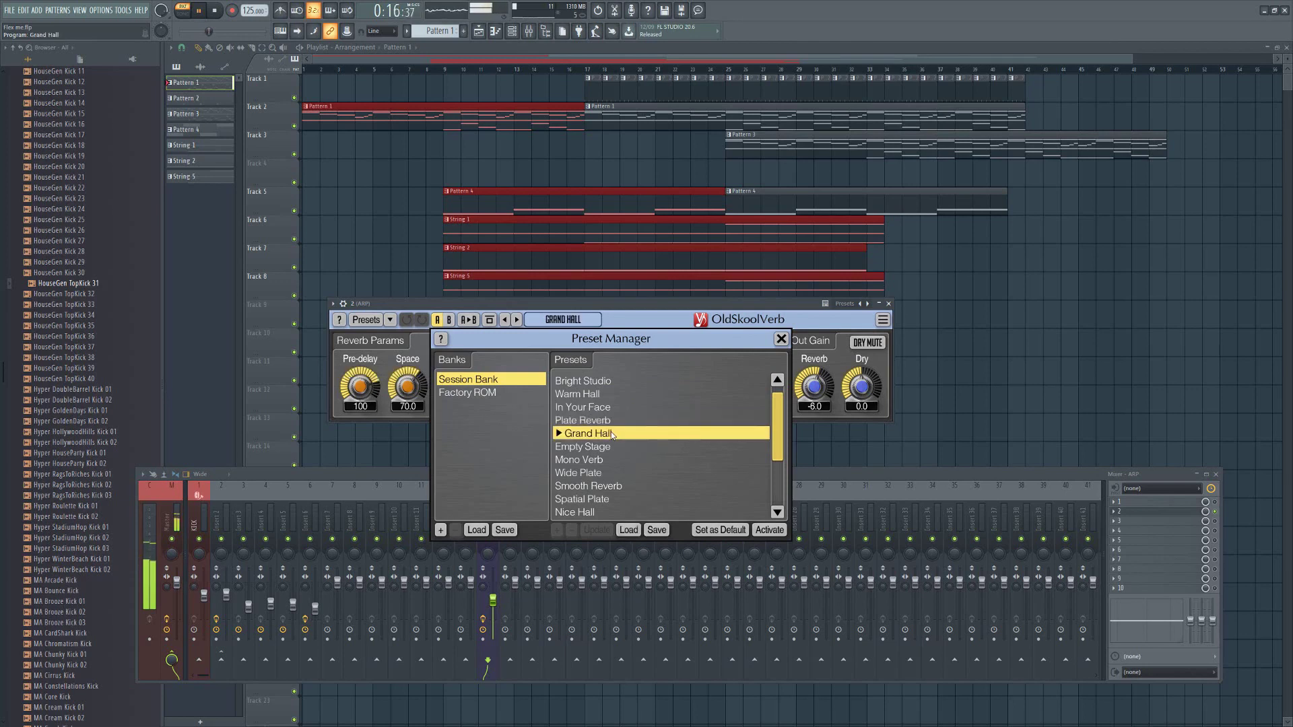
left_click(603, 447)
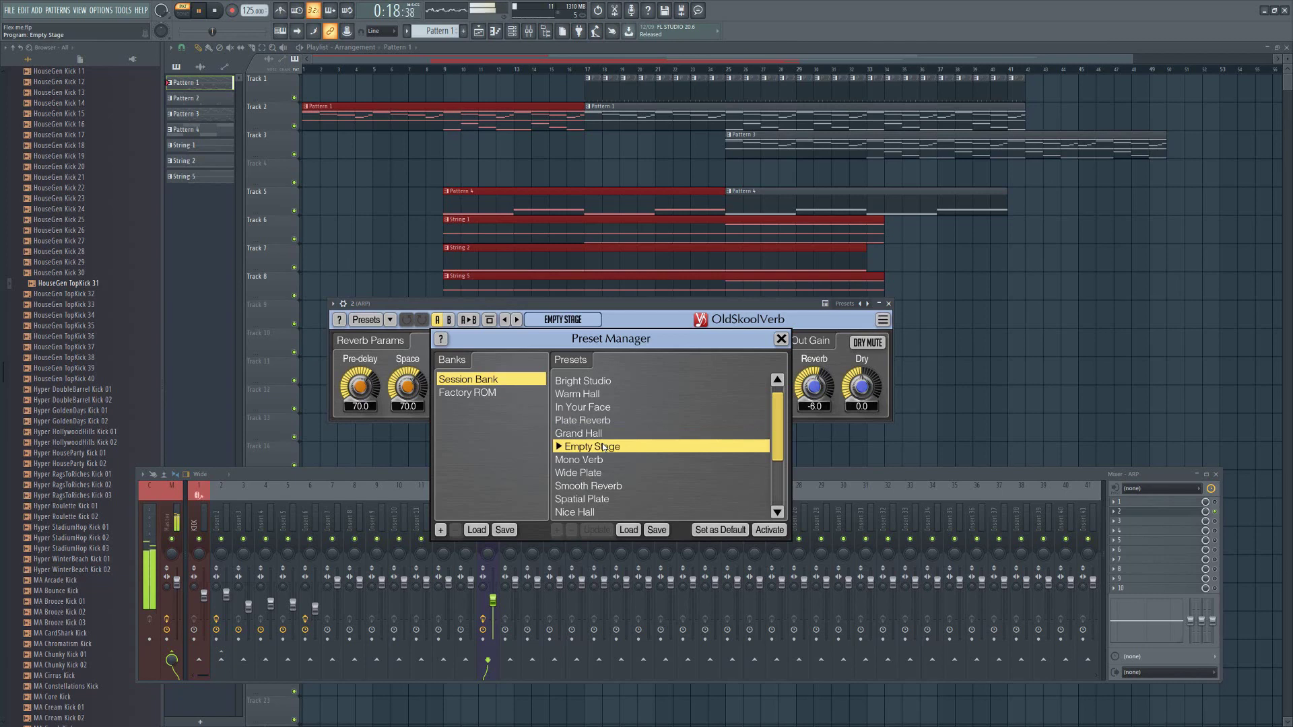
- Audition OldSkoolVerb's Mono Verb, Wide Plate and Smooth Reverb presets, load Spatial Plate, and close the Preset Manager
left_click(604, 459)
scroll(690, 446, "down", 2)
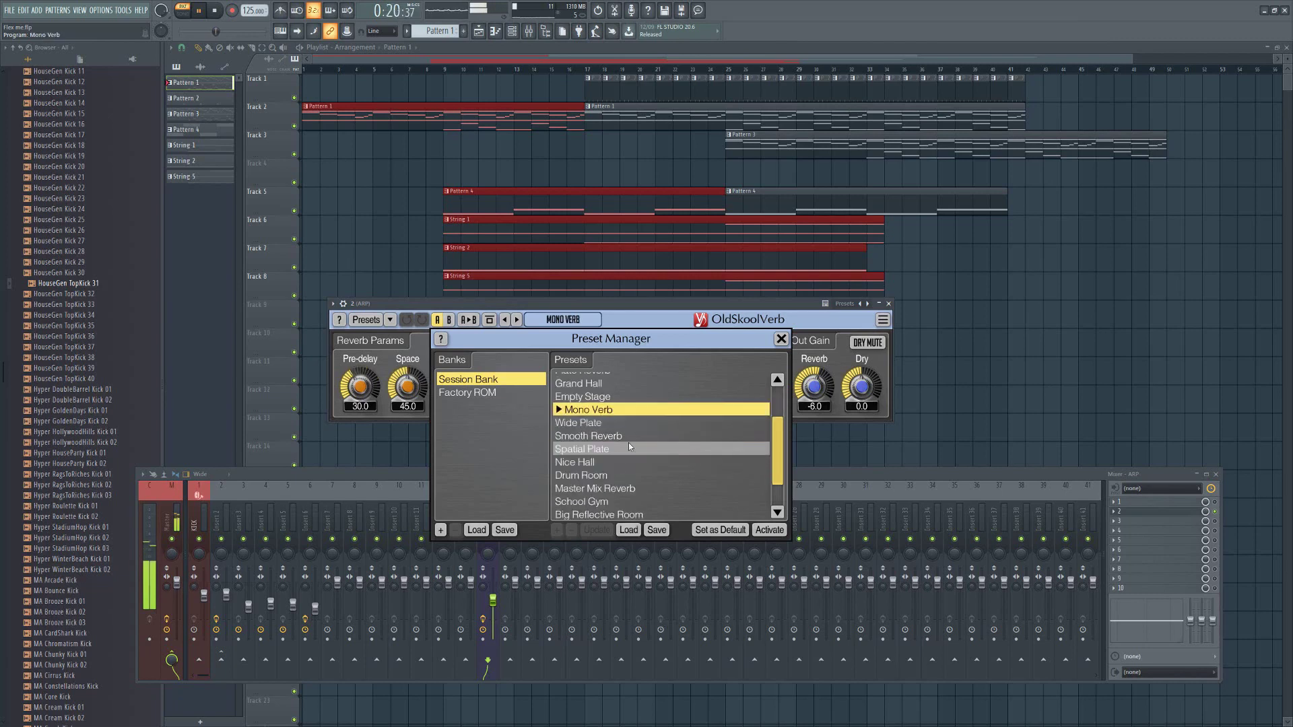
left_click(601, 423)
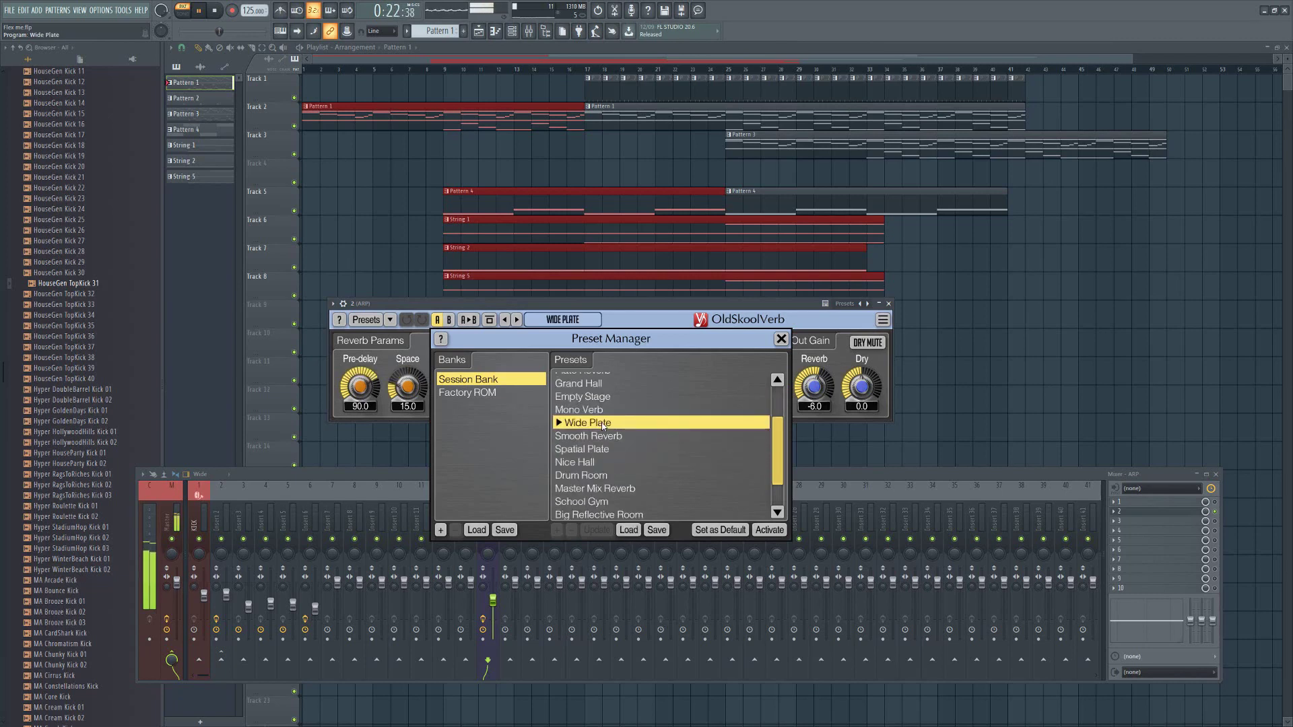
left_click(620, 438)
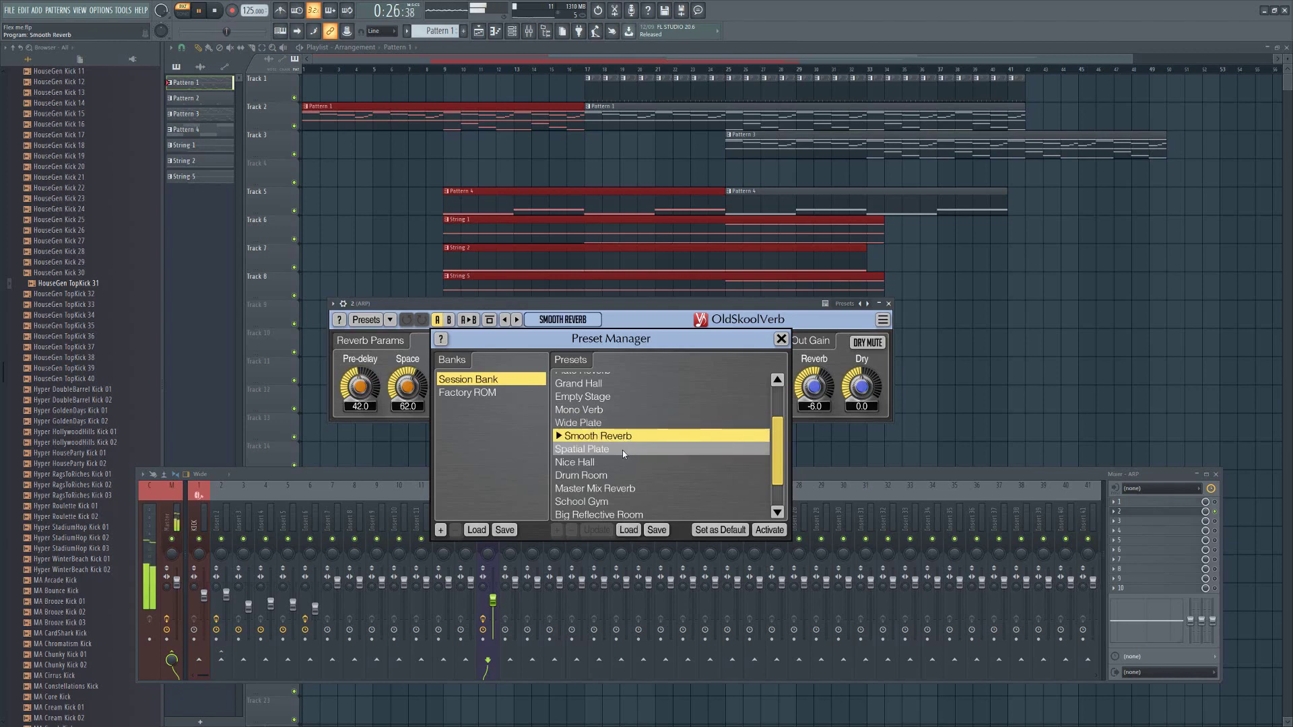
left_click(622, 450)
scroll(622, 449, "down", 1)
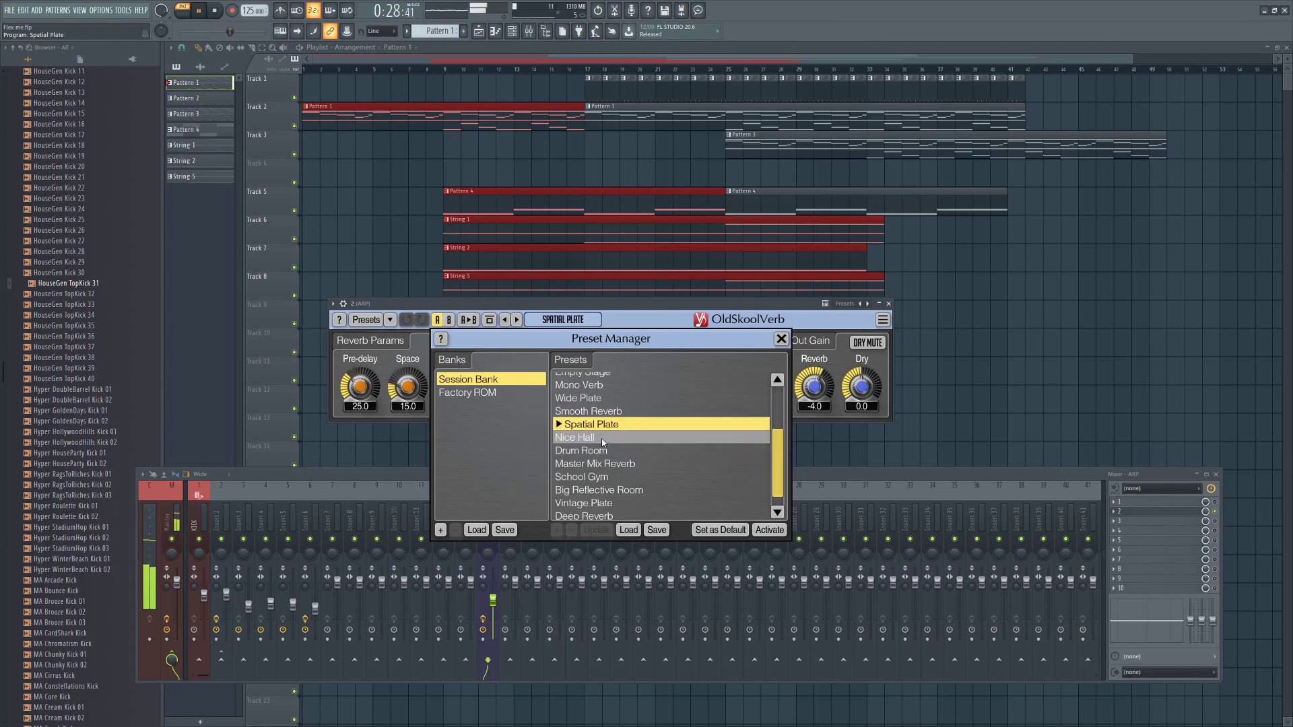
left_click_drag(622, 303, 622, 306)
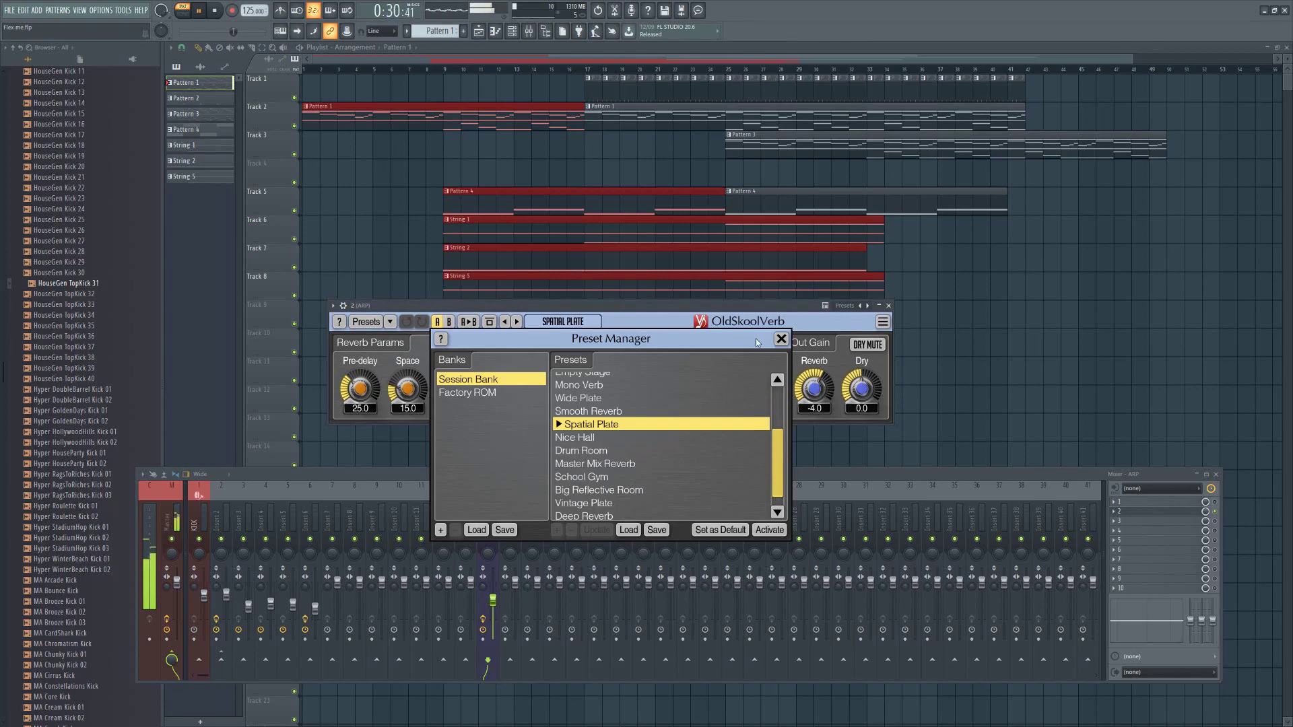
left_click(781, 339)
- Set OldSkoolVerb's Space to 150, Time to 2163, EQ Lo to -12.0, EQ Mid to 12.0, EQ Hi to -3.8, Reverb to -4.6, and stop playback
left_click_drag(559, 389, 455, 409)
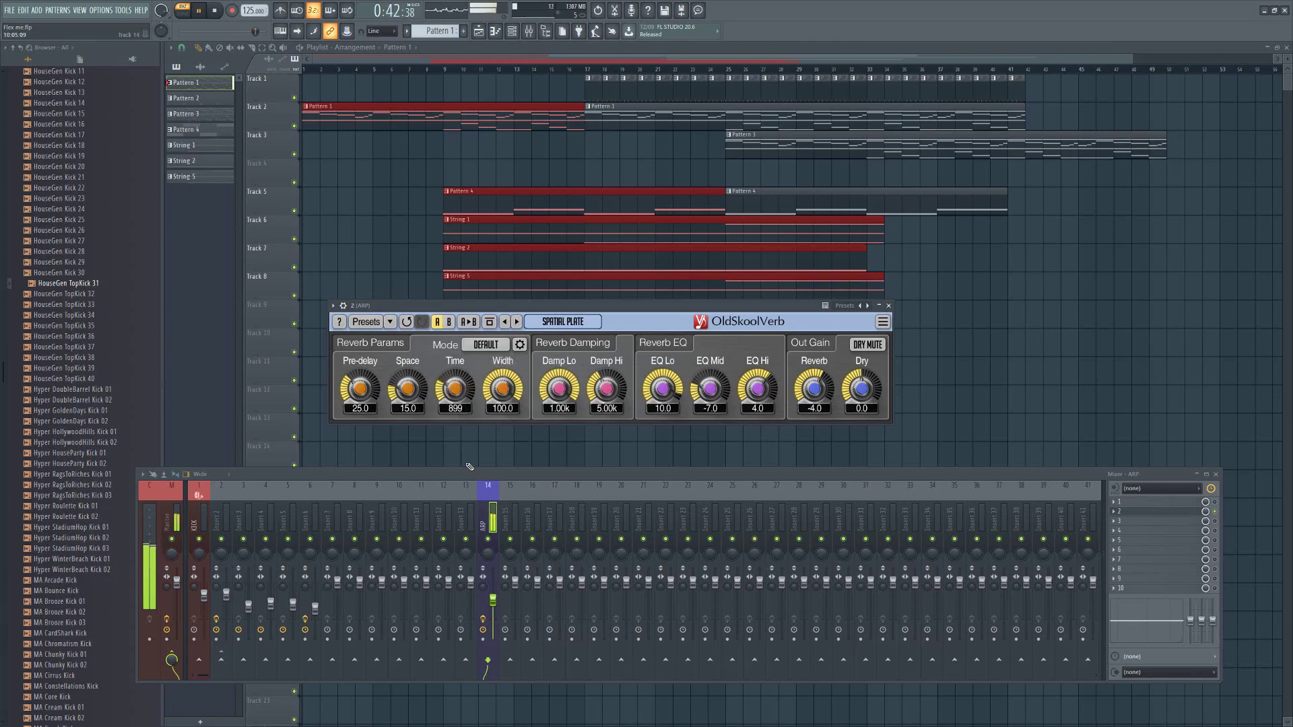
left_click_drag(710, 388, 743, 418)
left_click_drag(648, 376, 648, 375)
left_click_drag(663, 389, 662, 432)
left_click_drag(814, 388, 814, 402)
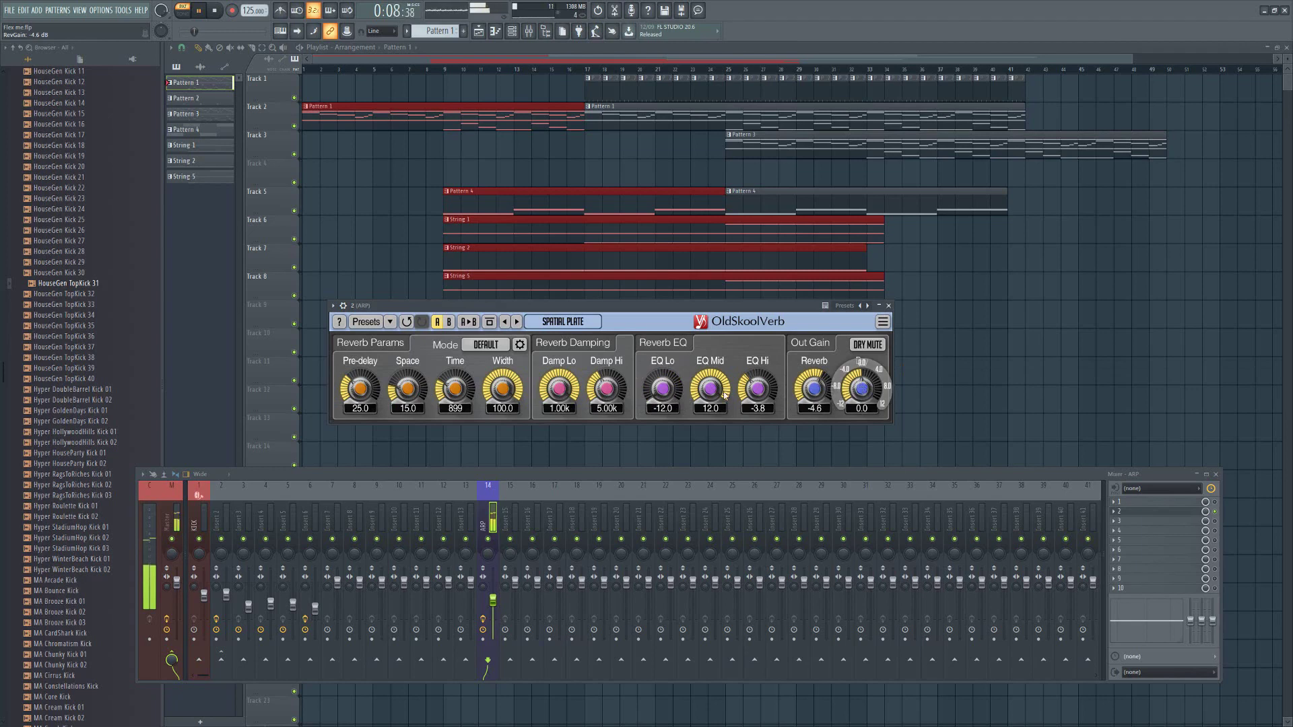
mouse_move(407, 388)
left_mouse_down()
mouse_move(407, 357)
mouse_move(429, 378)
left_mouse_up()
key("space")
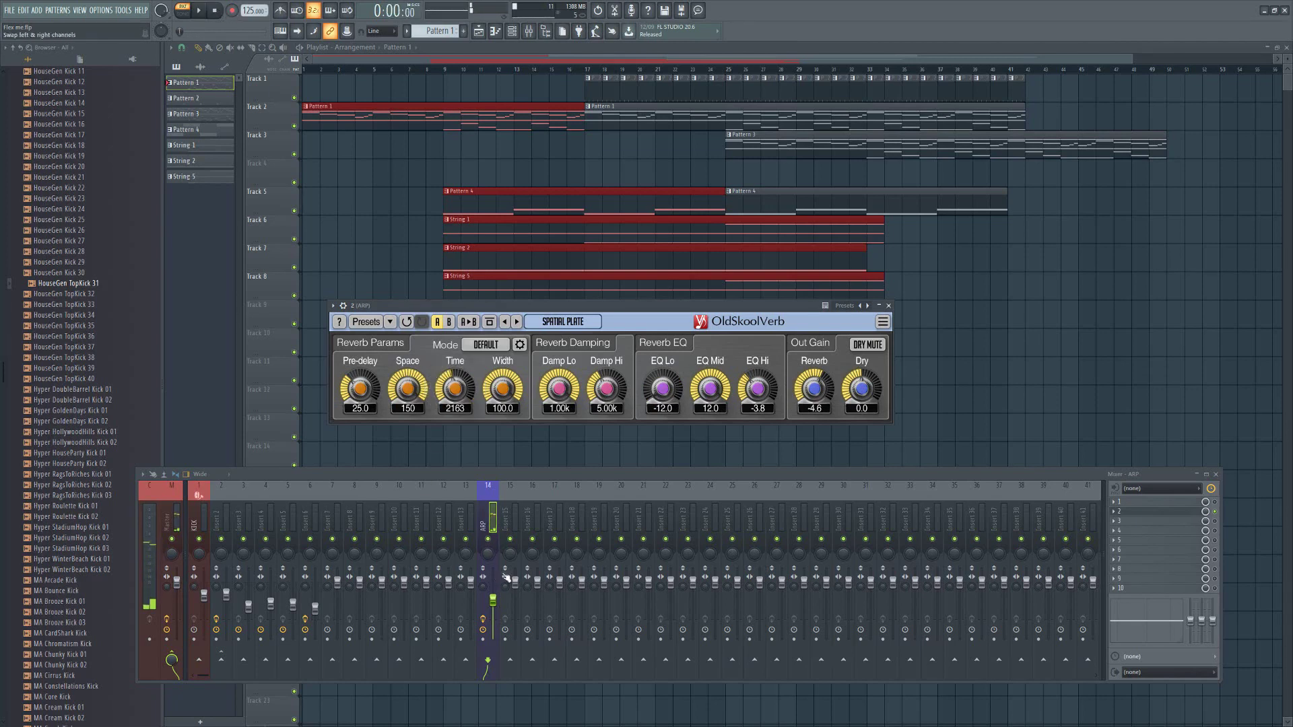
left_click_drag(526, 321, 536, 322)
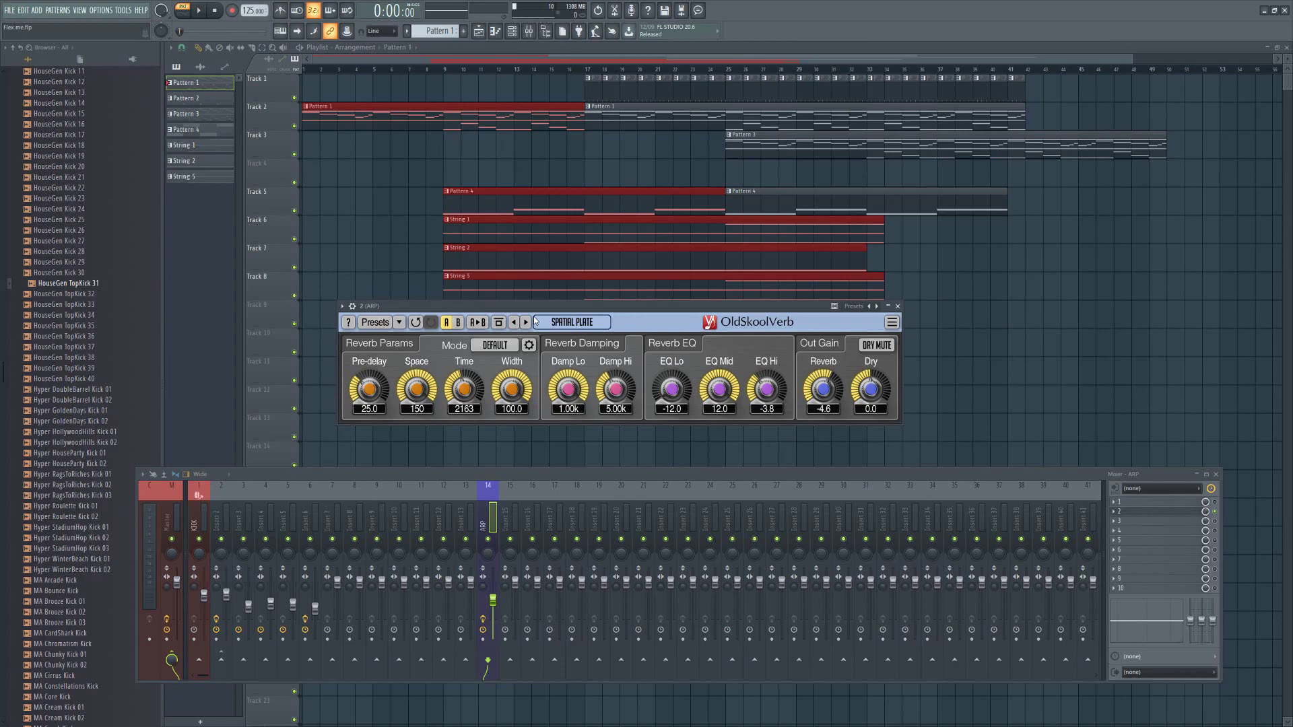
left_click_drag(534, 321, 527, 318)
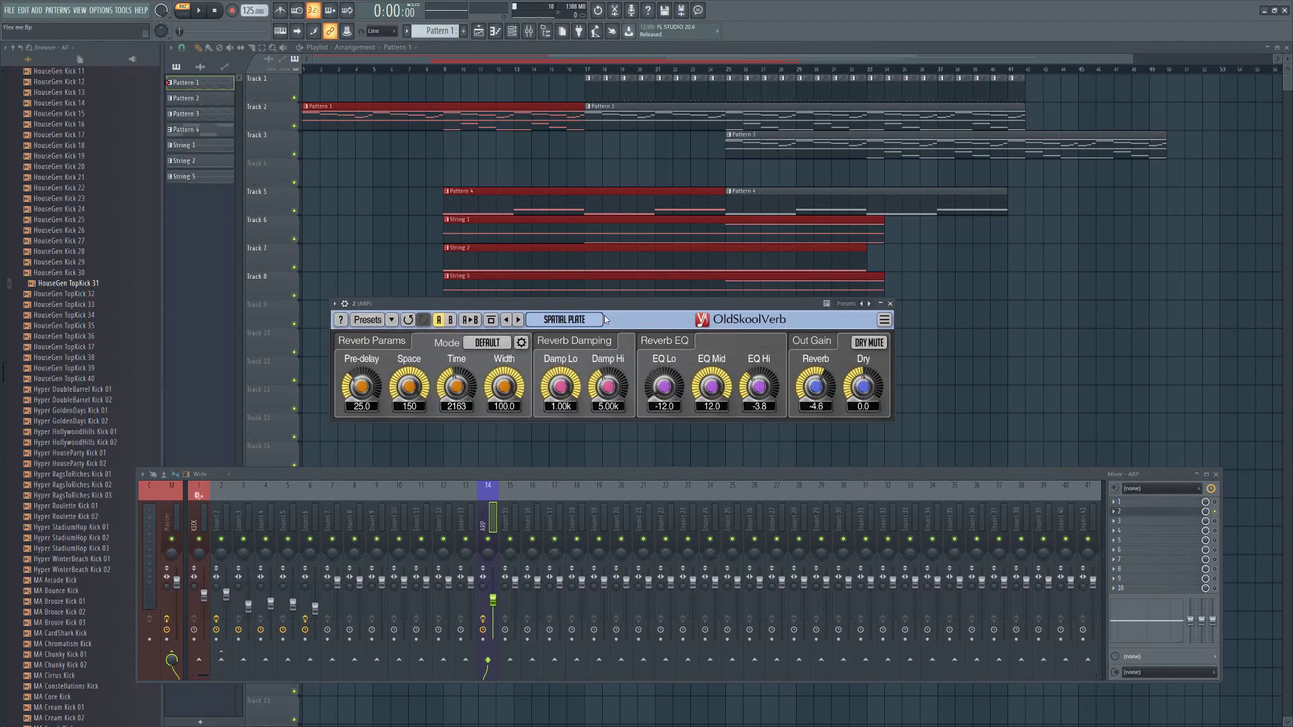
left_click_drag(604, 319, 608, 320)
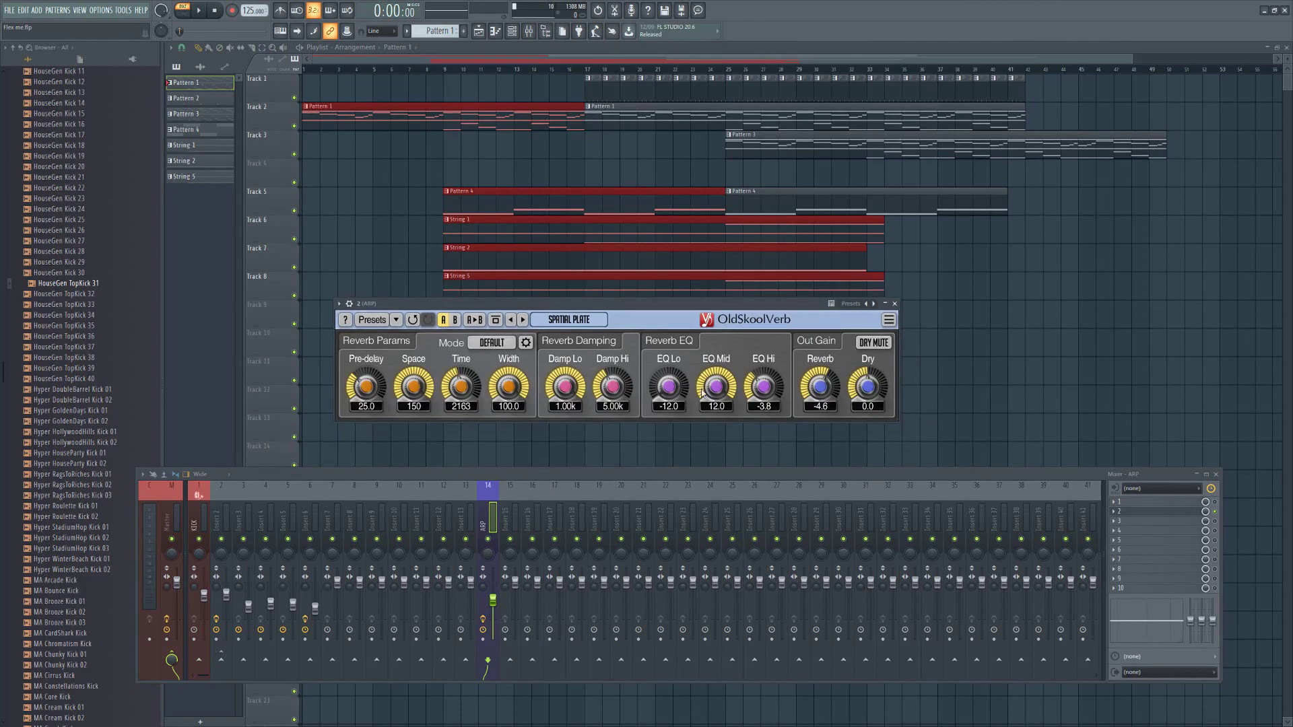
mouse_move(476, 380)
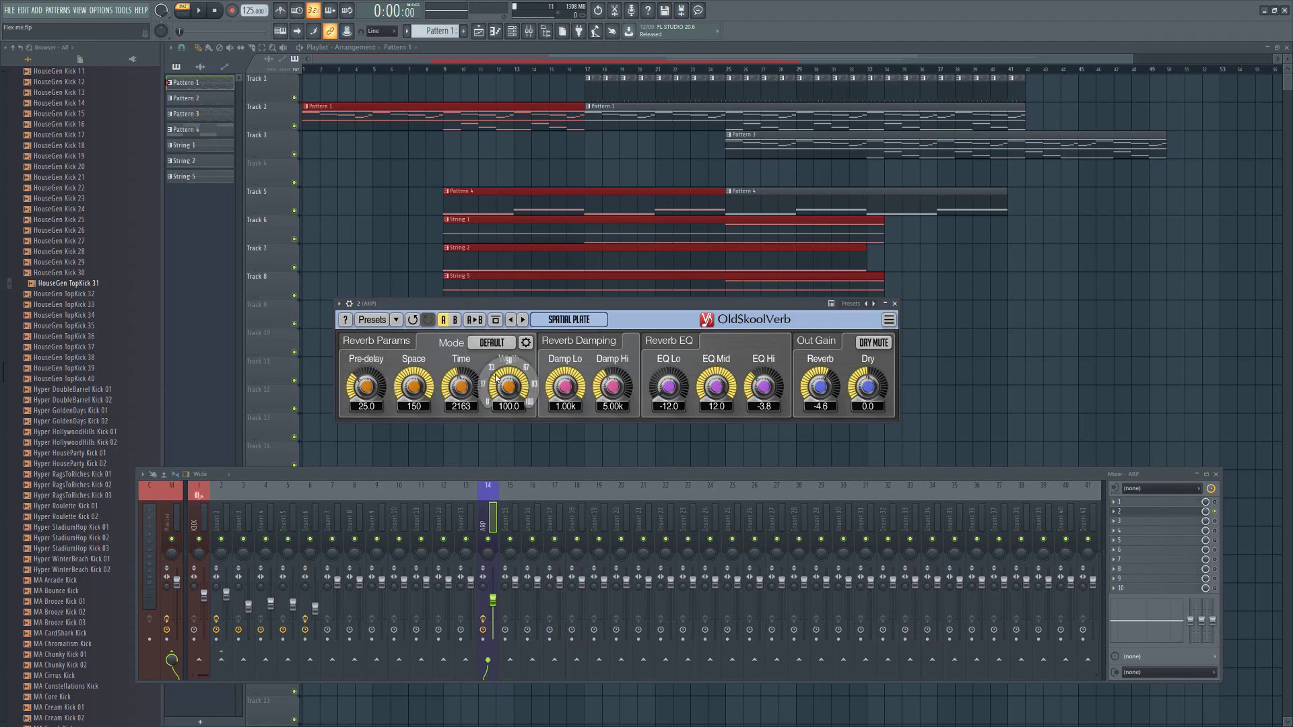
mouse_move(840, 395)
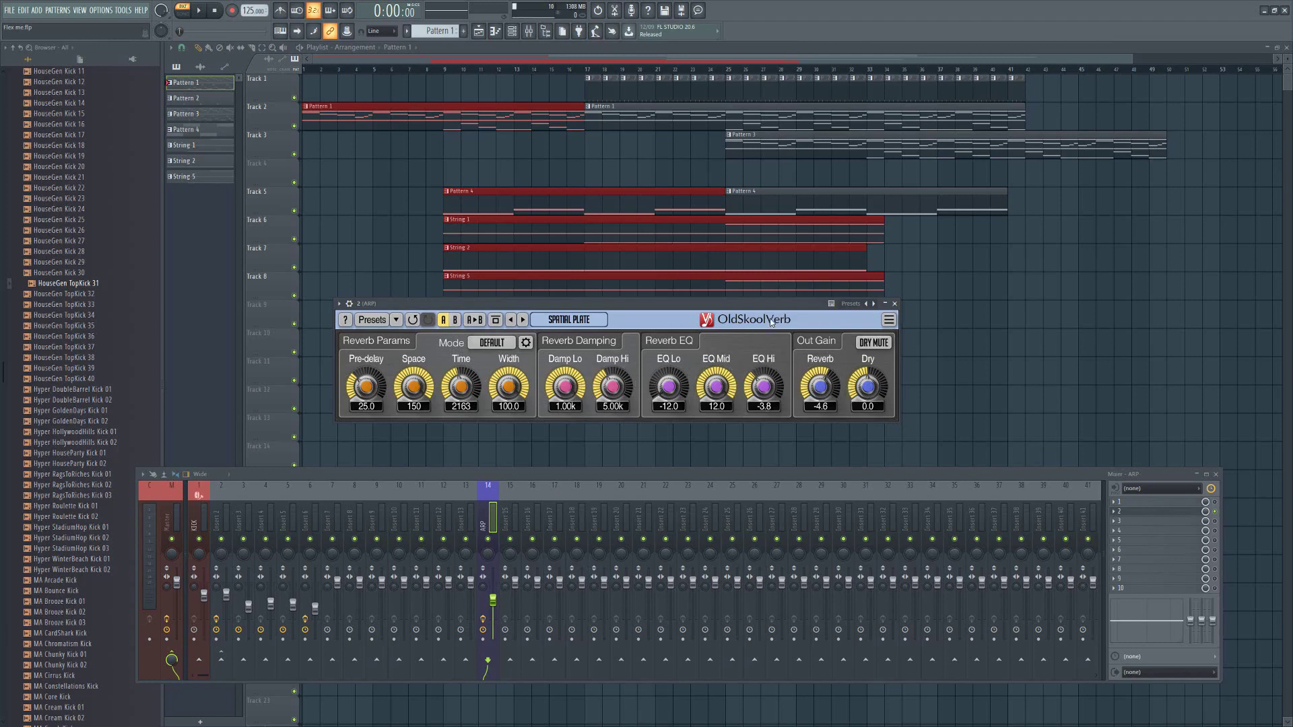
- Close OldSkoolVerb, open OrilRiver from slot 1 of the ARP insert, and move its window closer to the mixer
left_click(895, 304)
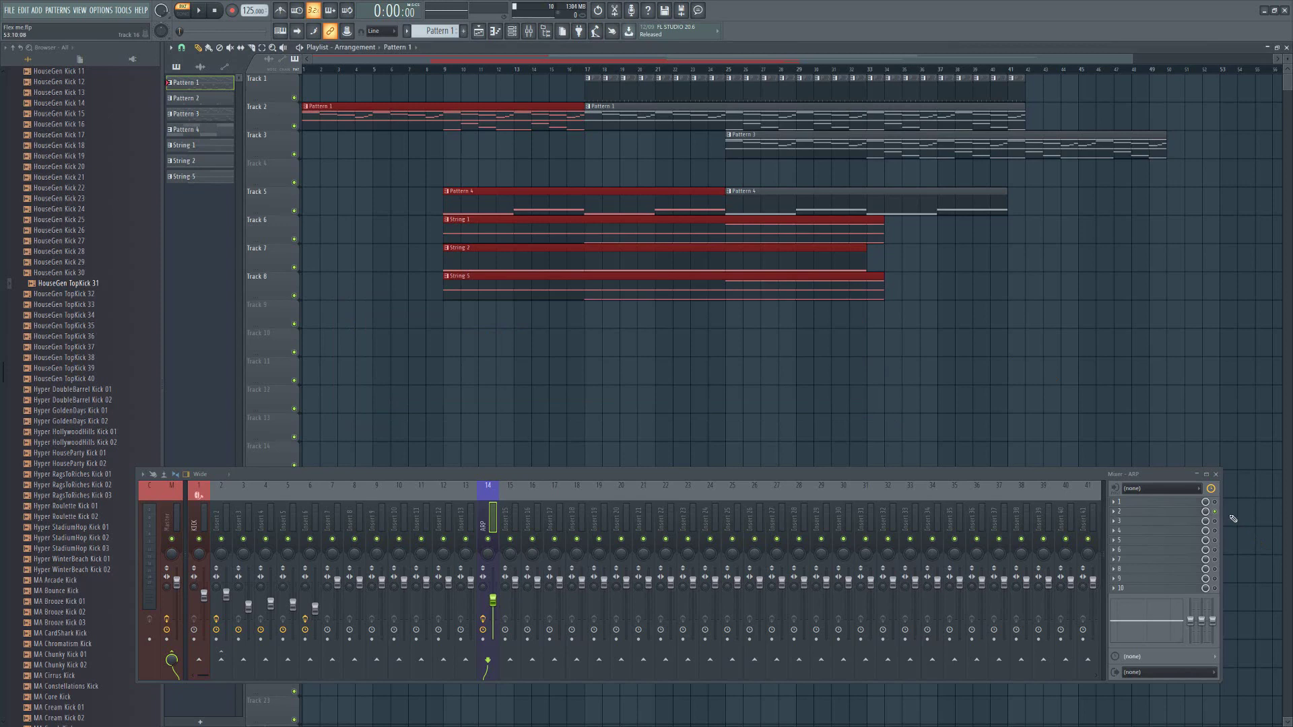
left_click(1158, 502)
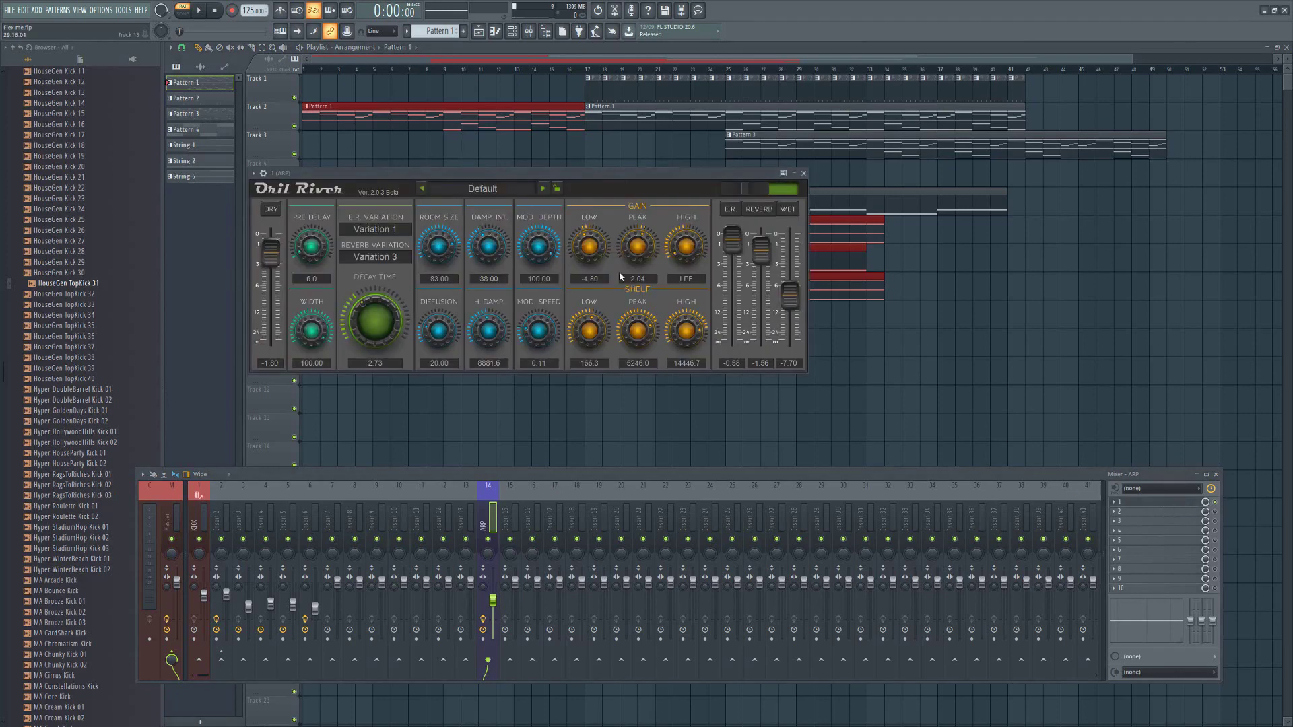
left_click_drag(390, 182, 485, 243)
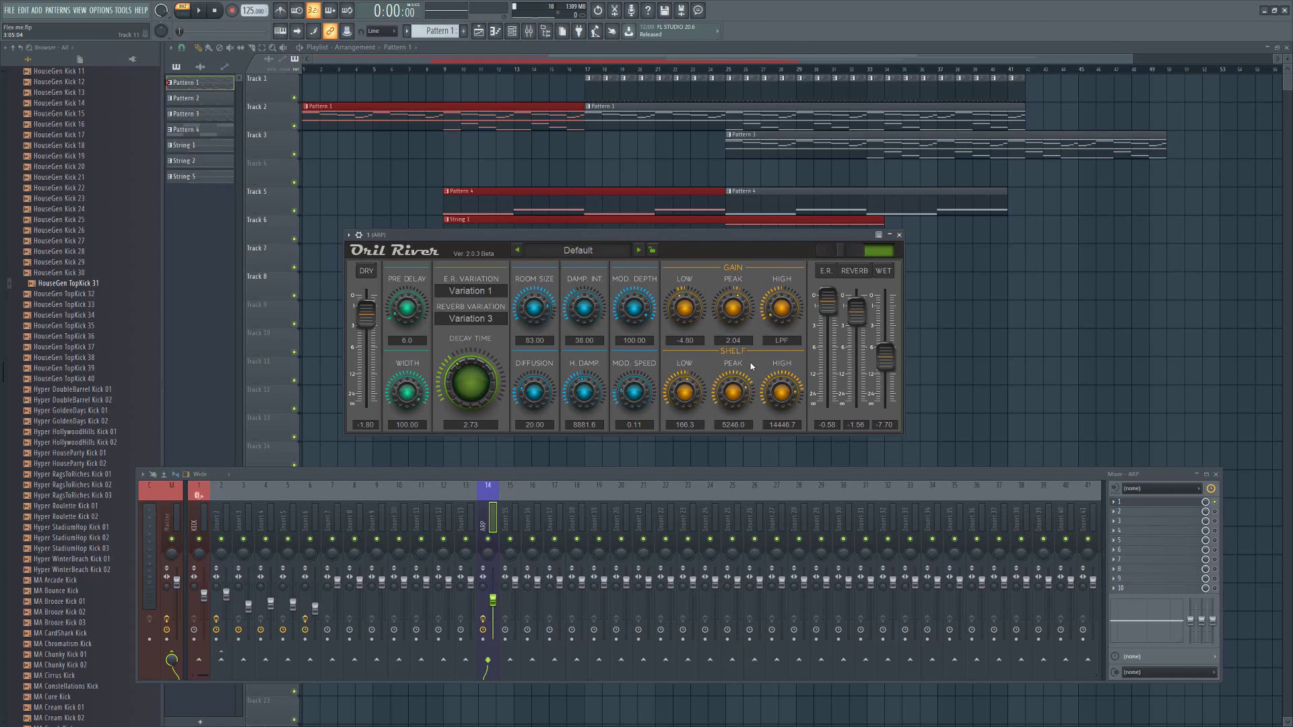
- Set OrilRiver's E.R. level to -3.16, Reverb to -2.53, Wet to -4.93, Dry to -2.03 and Pre Delay to 200.0
left_click_drag(828, 305, 884, 344)
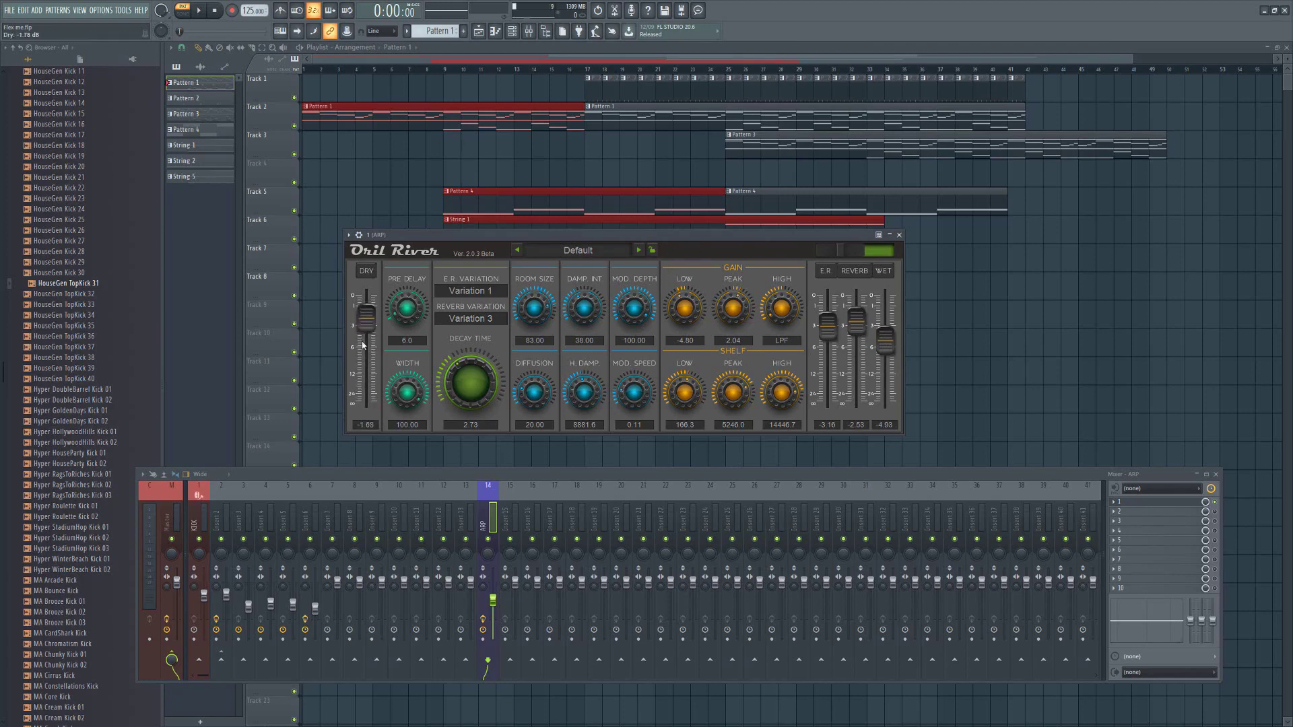
scroll(365, 324, "down", 1)
left_click_drag(365, 325, 367, 333)
left_click_drag(367, 336, 412, 268)
left_click_drag(407, 309, 410, 269)
mouse_move(517, 243)
left_mouse_down()
mouse_move(569, 248)
mouse_move(529, 254)
left_mouse_up()
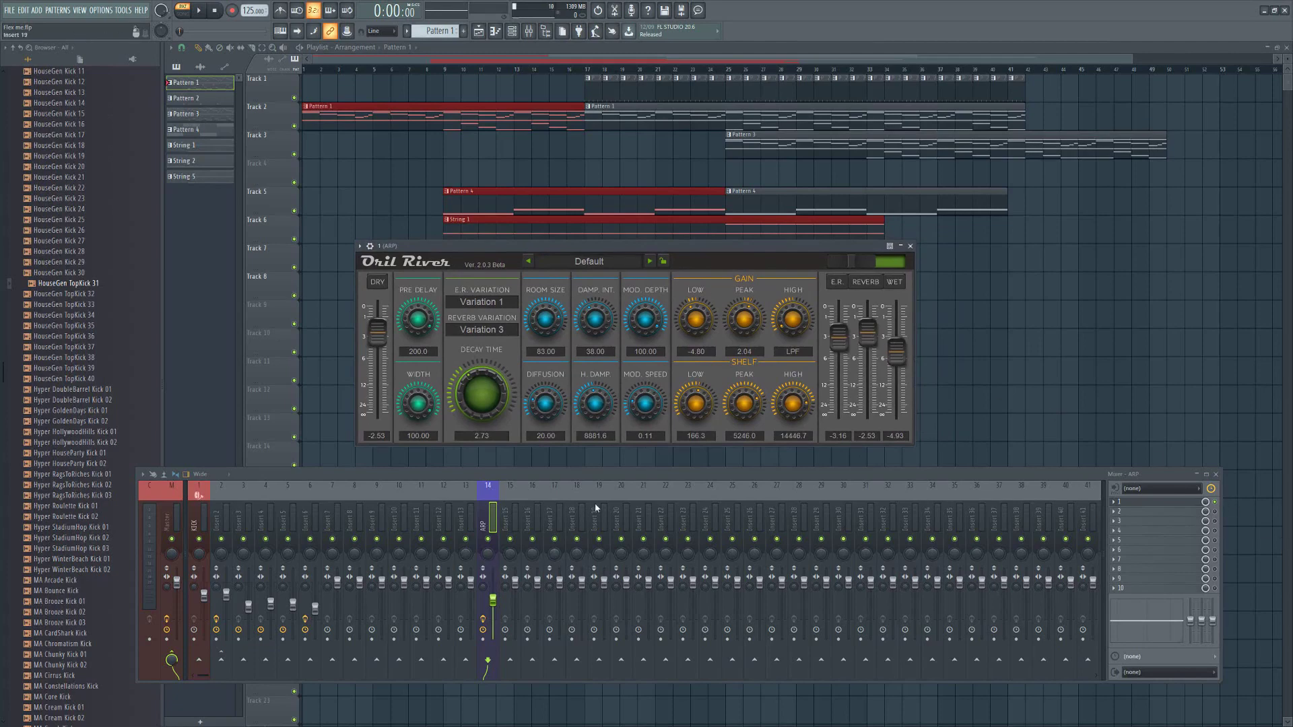
- Start playback, reload OrilRiver's Default preset, and audition the Ambience, Dark Room and Studio A presets
key("space")
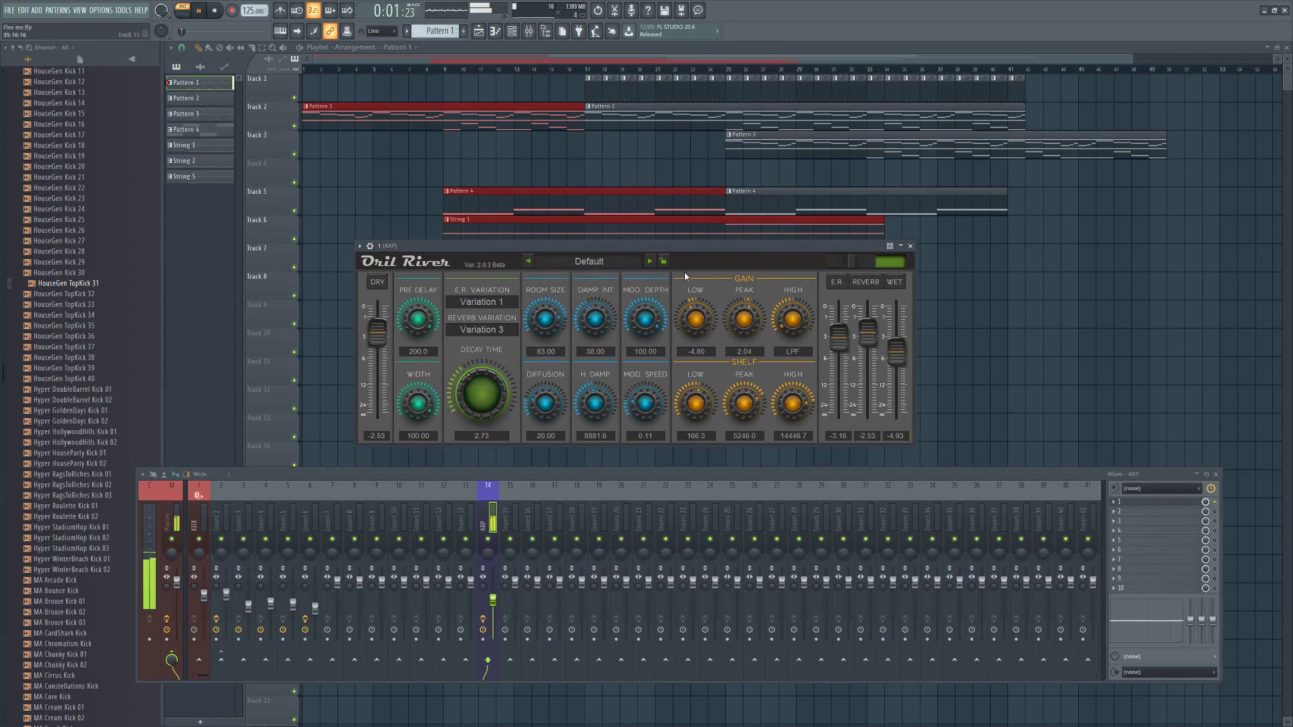
left_click(615, 264)
left_click(586, 278)
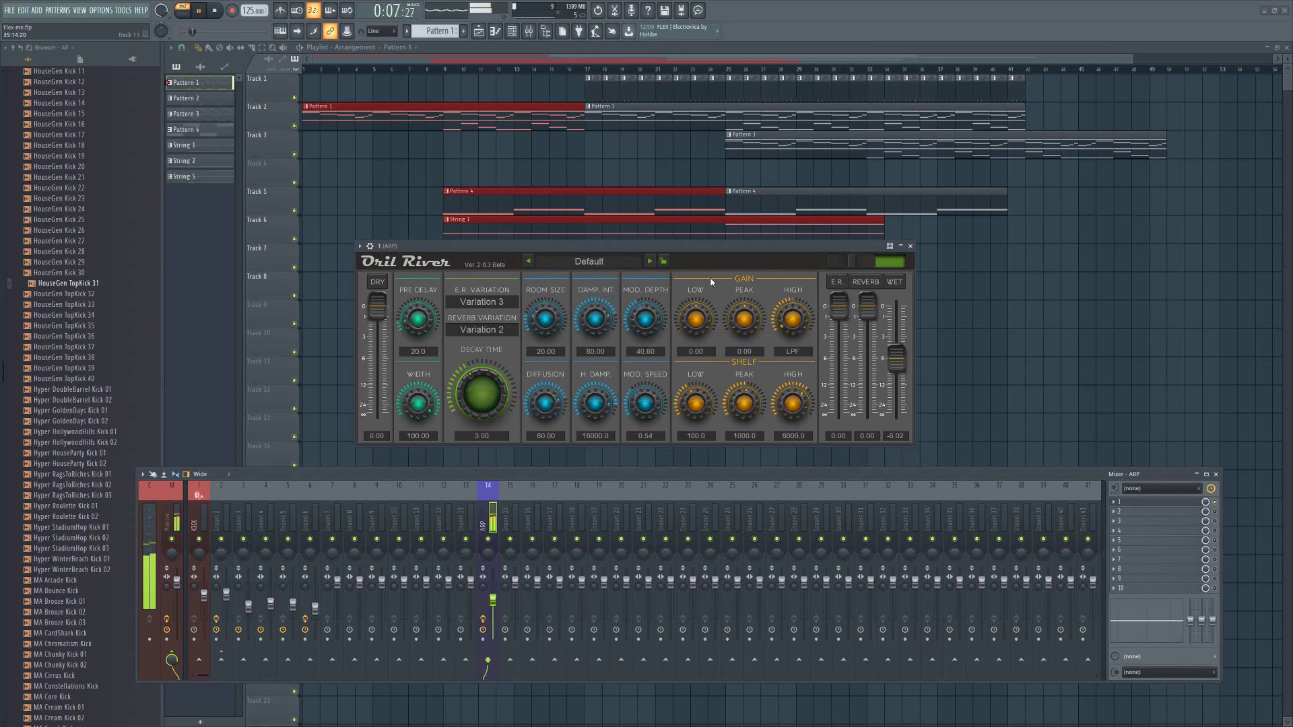
left_click(648, 261)
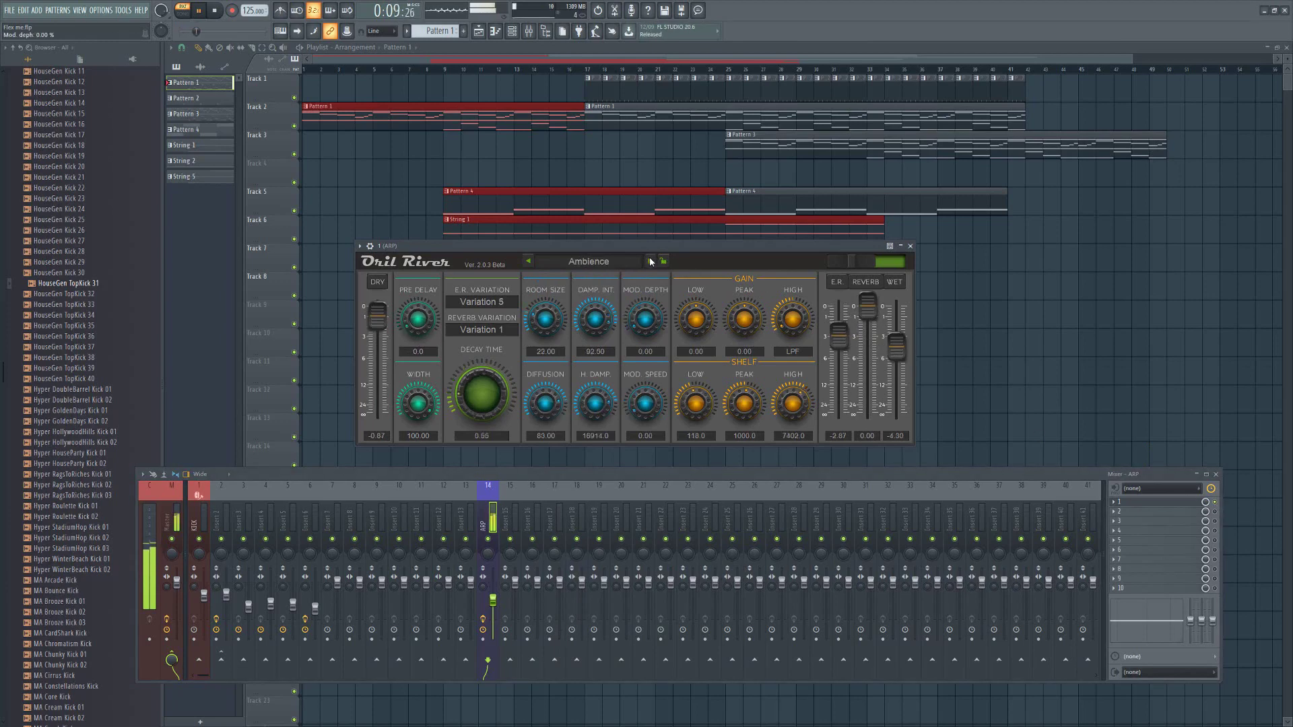
left_click(650, 261)
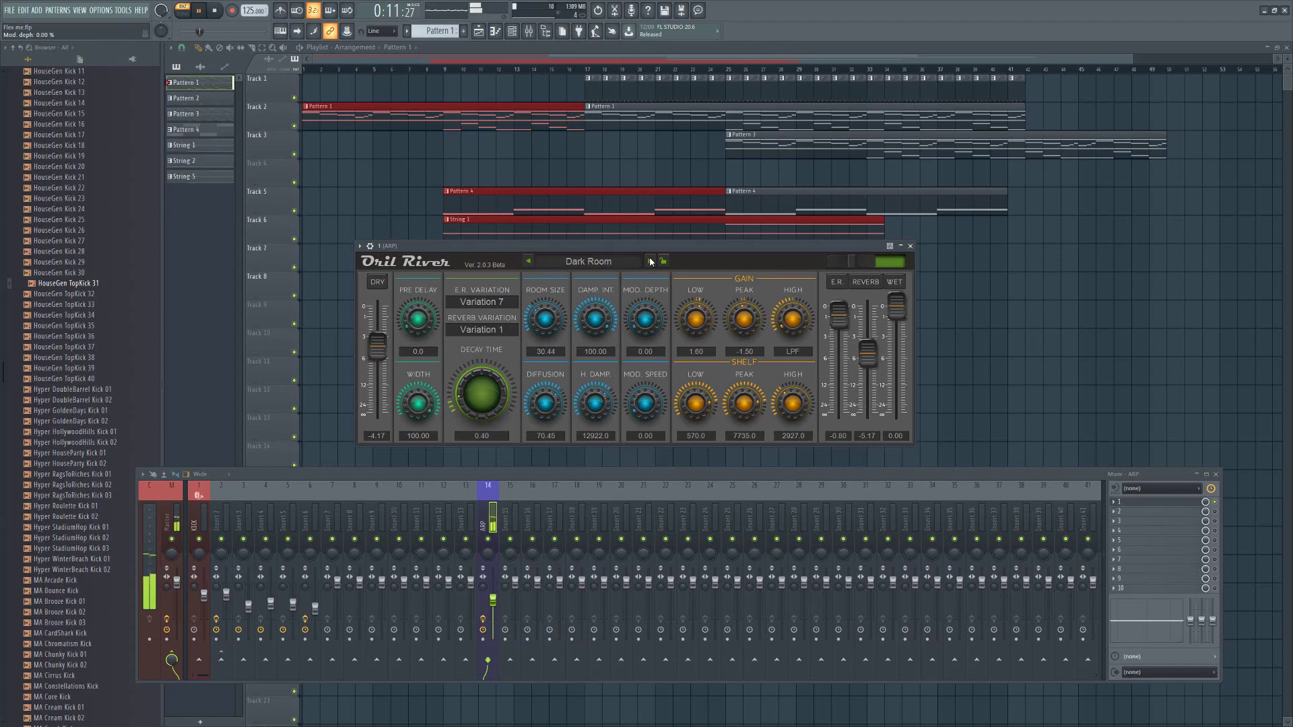
left_click(651, 262)
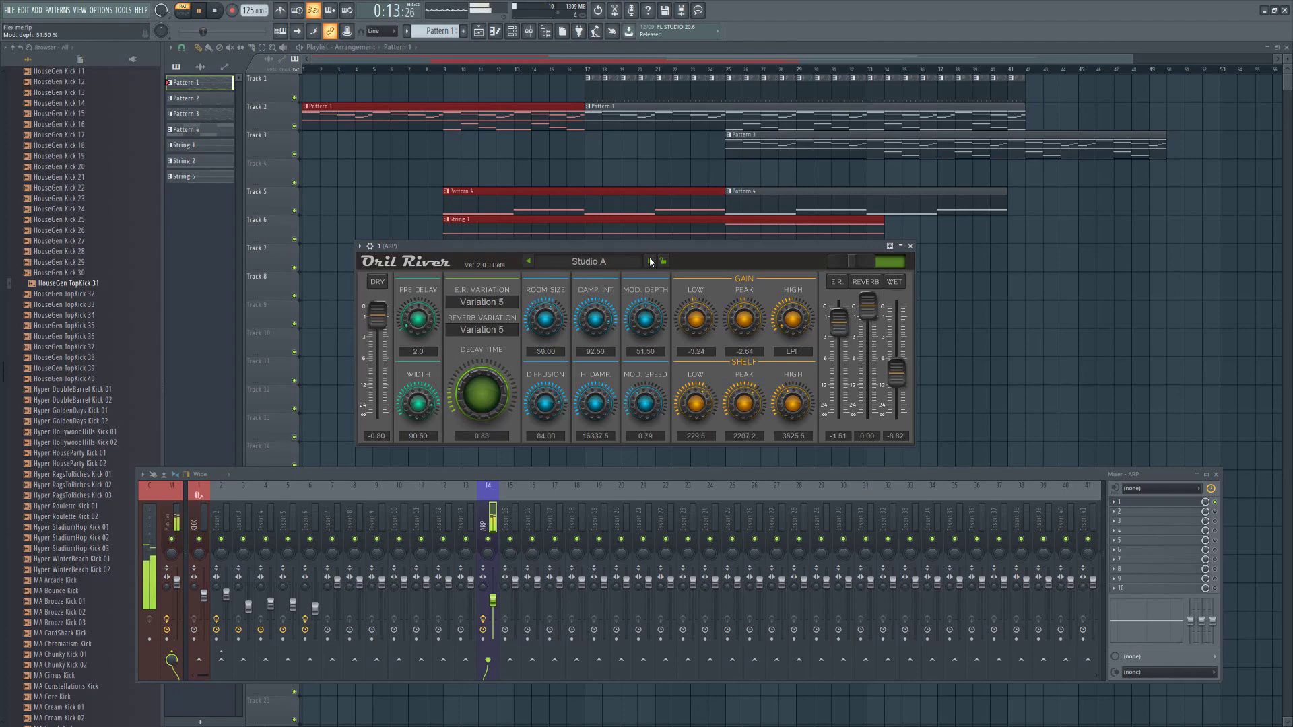
- Audition OrilRiver's Studio B, Little Room, Presence and Large Room presets, ending on Guitar Room
left_click(651, 262)
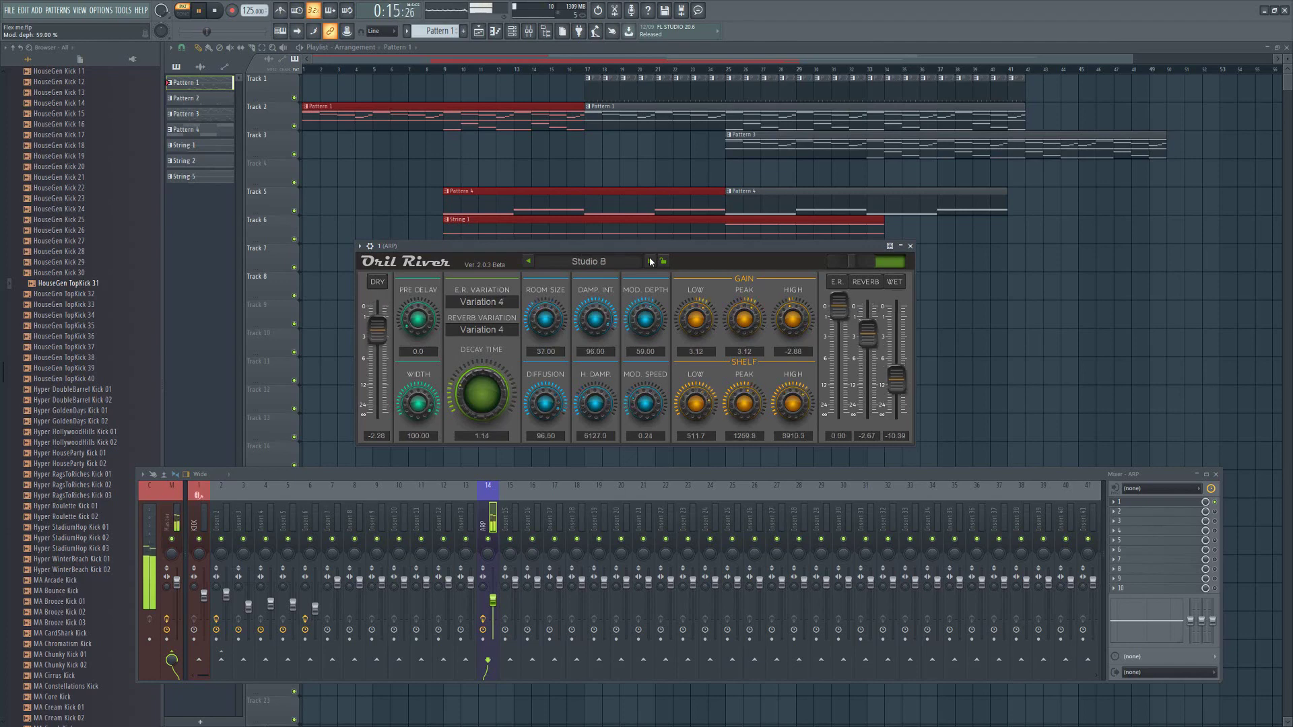
left_click(651, 262)
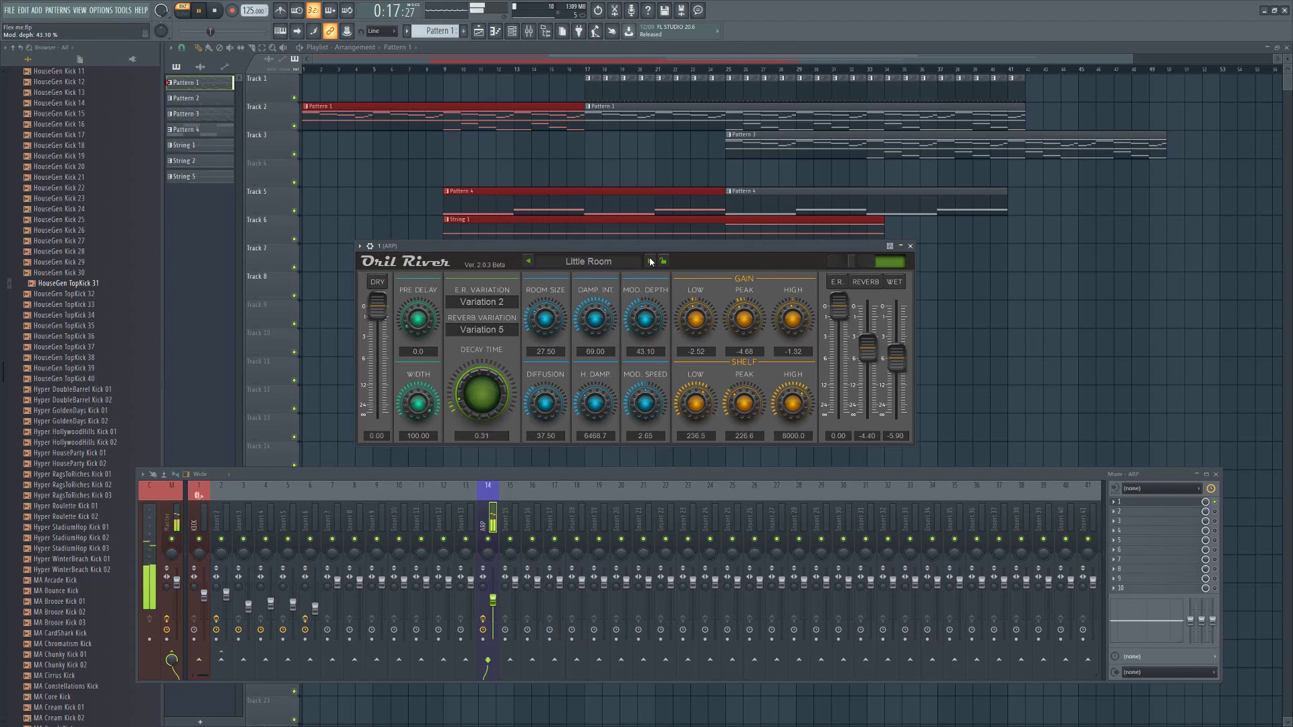
left_click(650, 262)
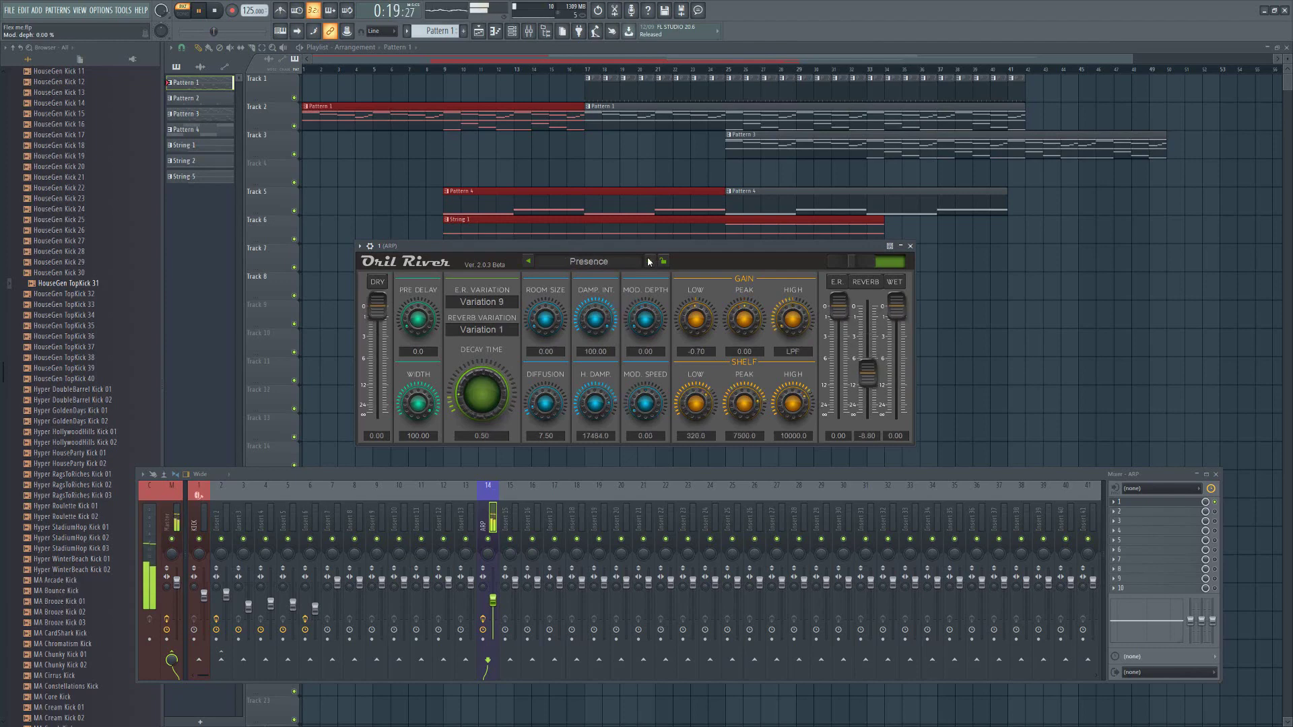
left_click(650, 262)
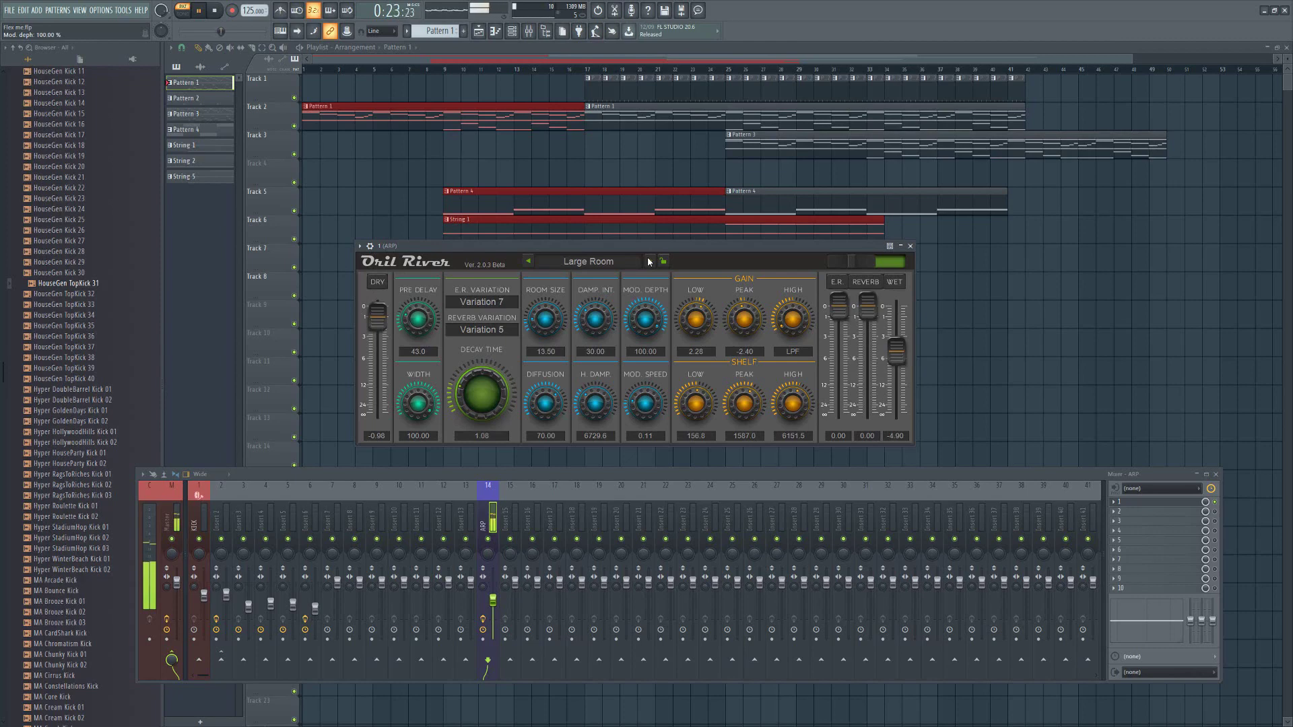
left_click(650, 262)
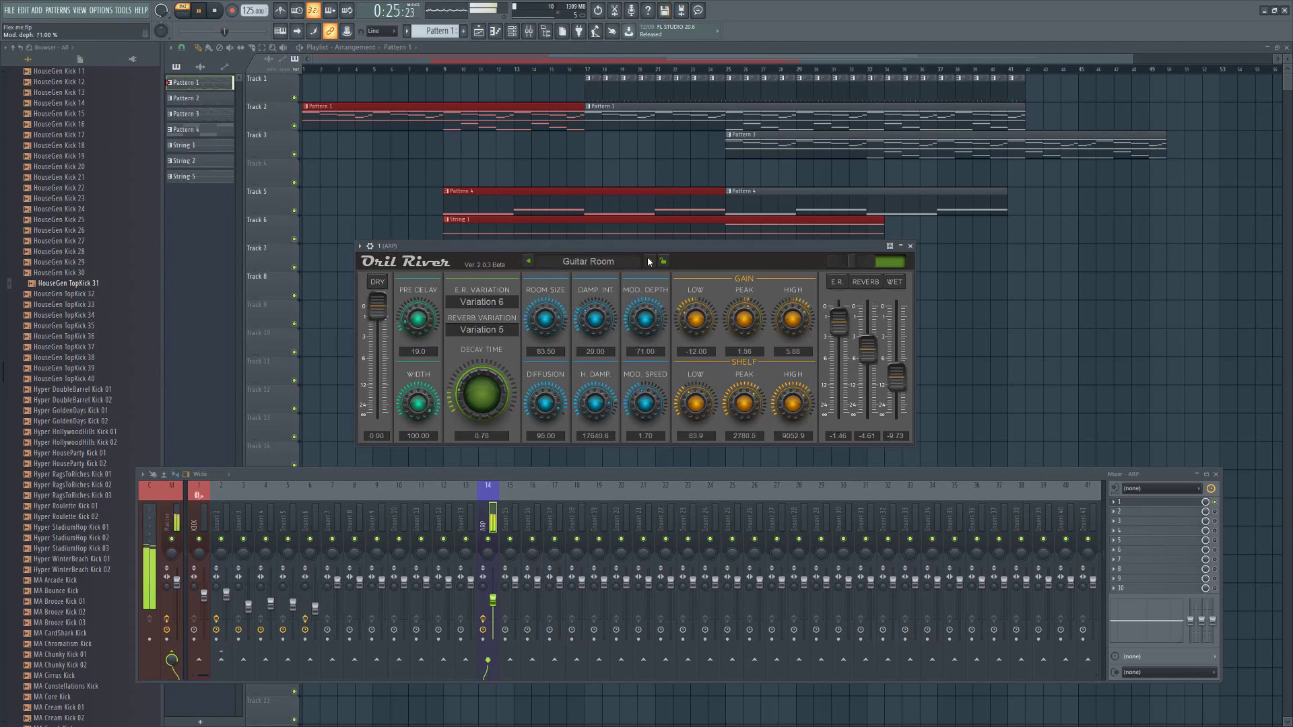
- Audition OrilRiver's Kick Ambience, Plate, Vocal Hall, Percussion Room and Small Hall presets during playback
left_click(649, 262)
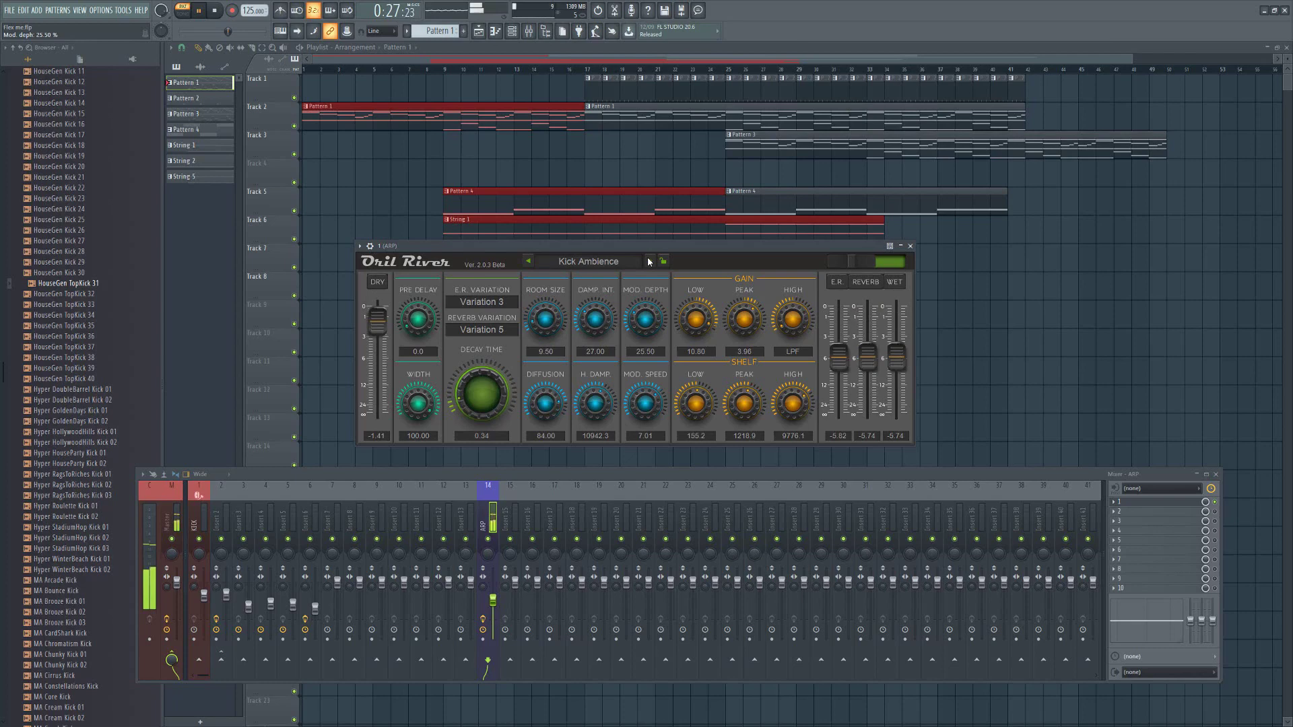
left_click(649, 262)
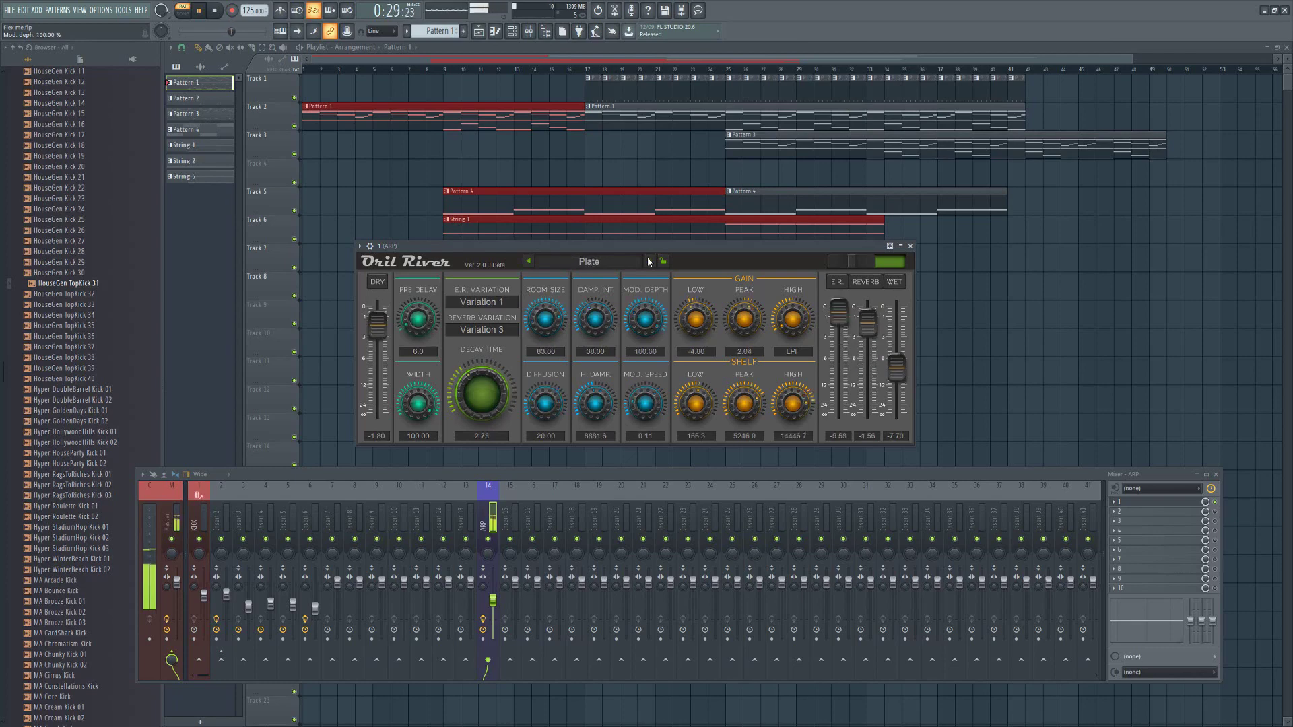
left_click(649, 262)
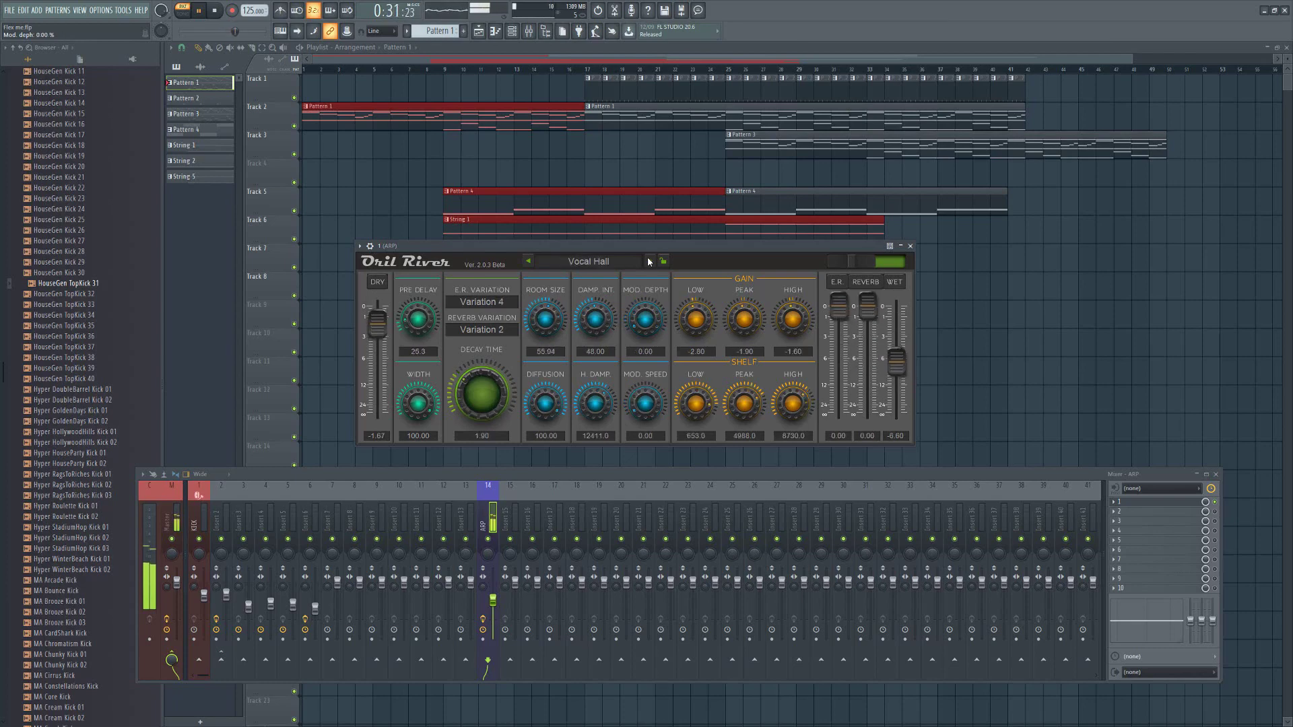
left_click(649, 262)
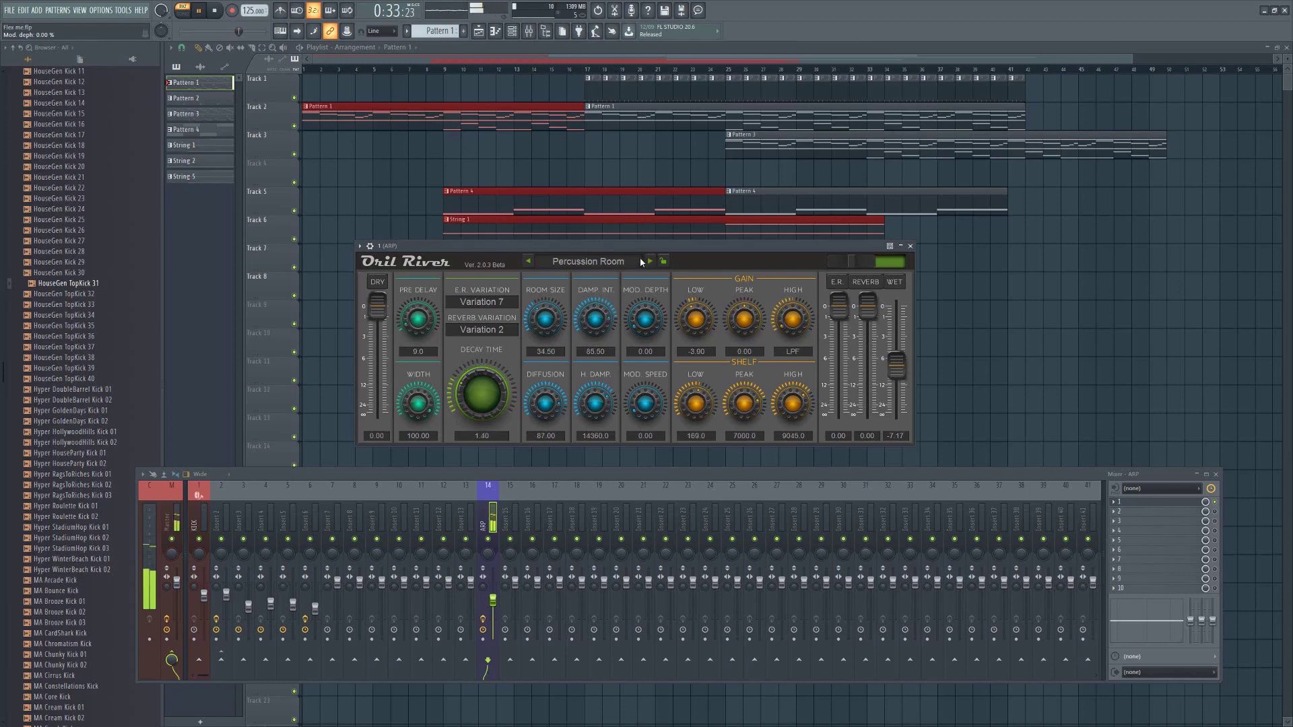
left_click(639, 258)
left_click(651, 261)
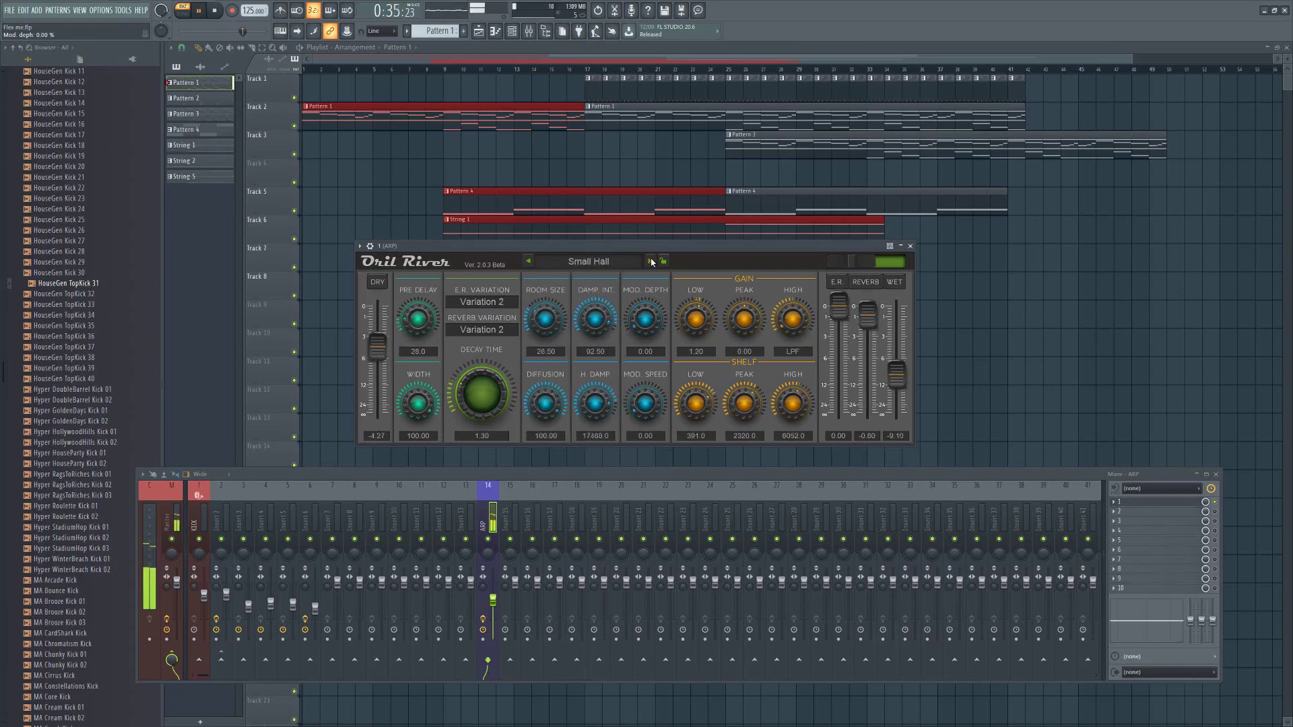
- Audition OrilRiver's Medium Hall A, Medium Hall B, Vocal predelay and Piano Hall presets
left_click(650, 261)
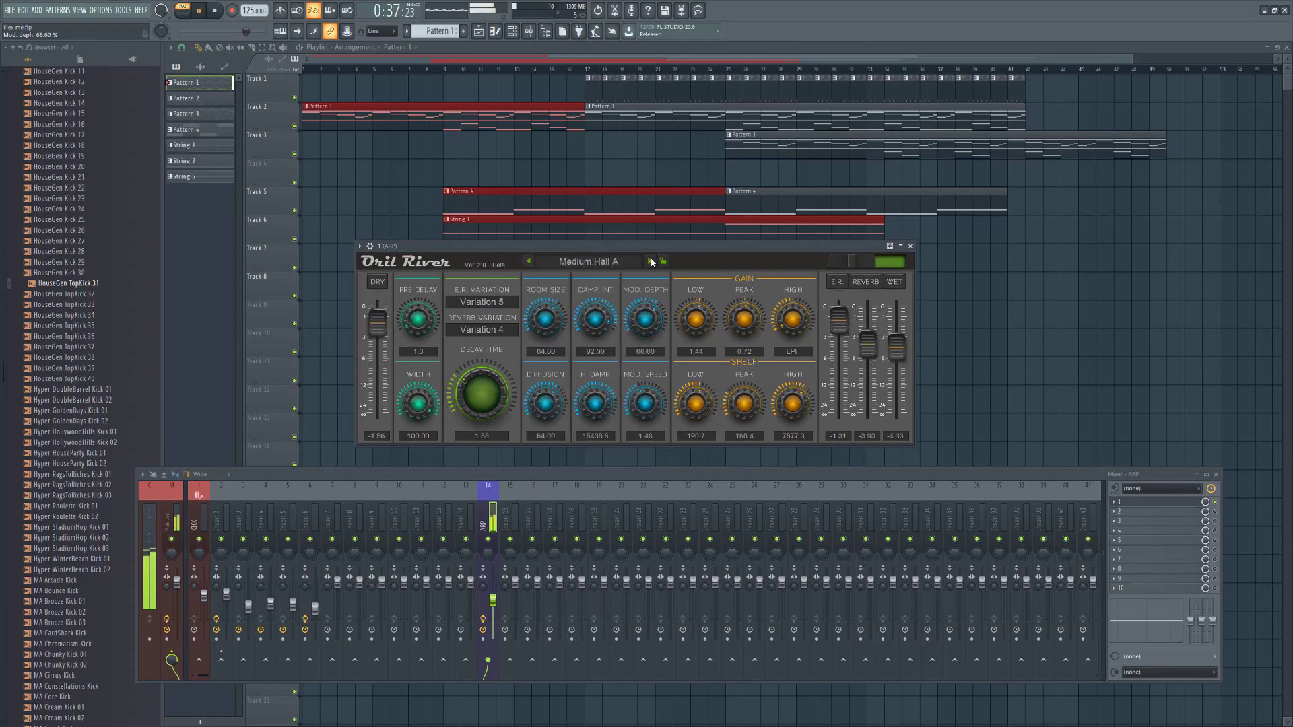
left_click(651, 262)
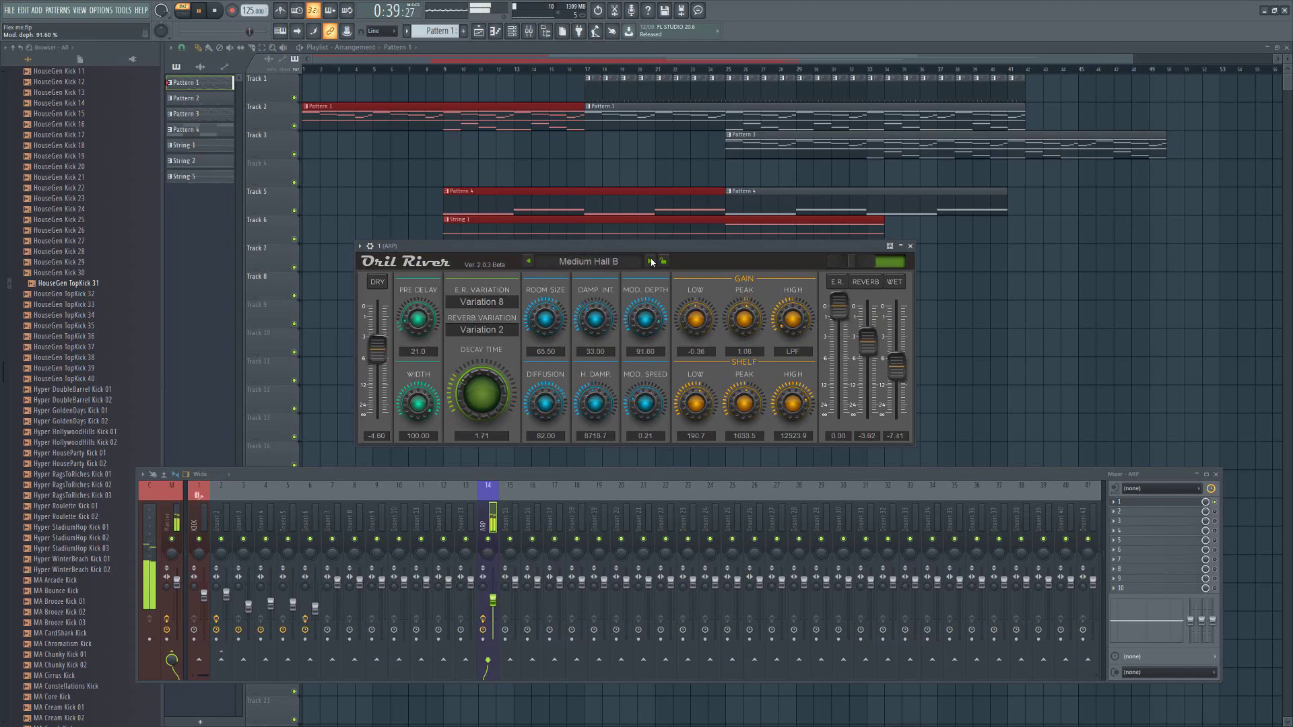
left_click(650, 262)
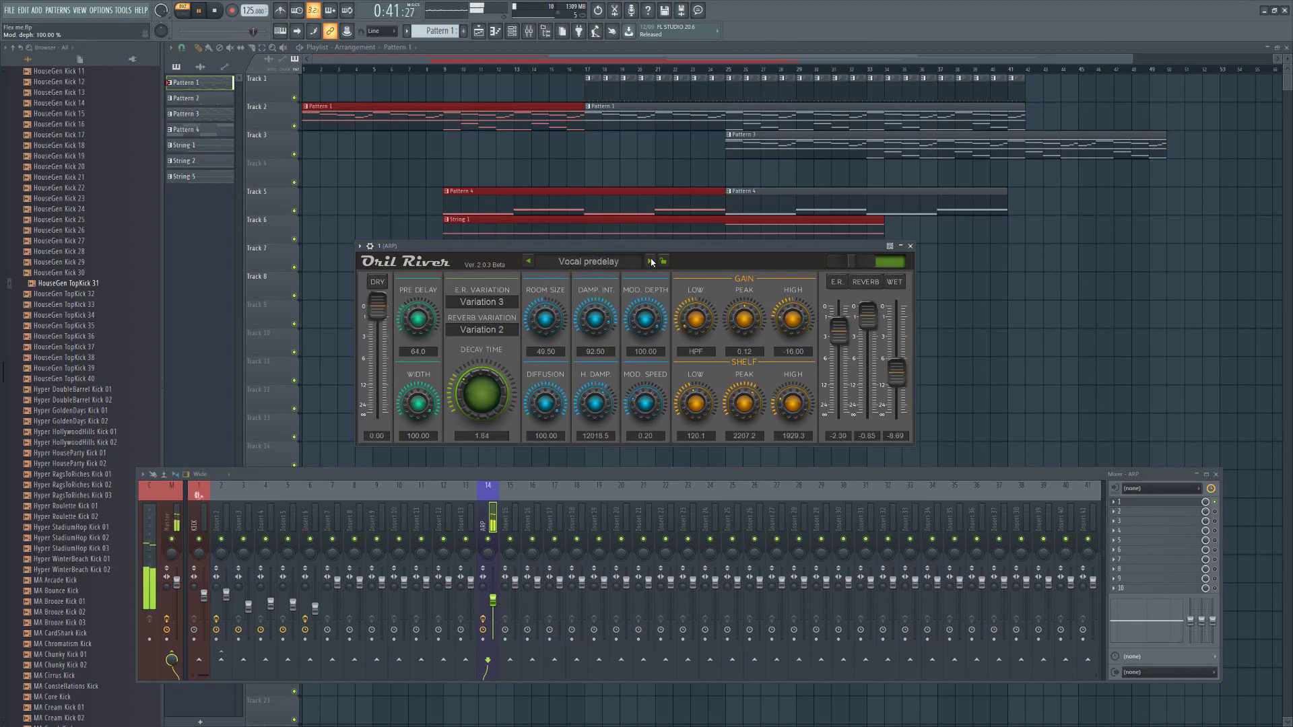
left_click(650, 262)
- Reload OrilRiver's Default preset, then set Decay Time to 0.20 and Pre Delay to 127.0
left_click(588, 261)
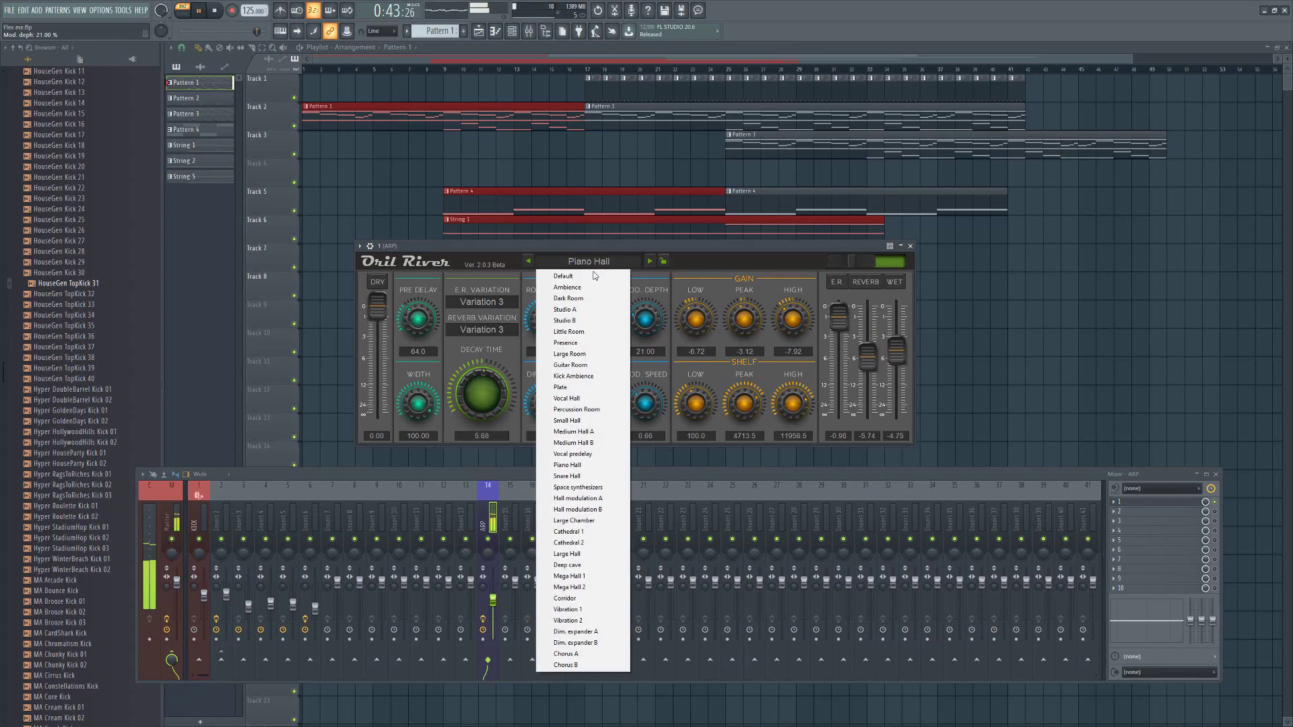
left_click(573, 277)
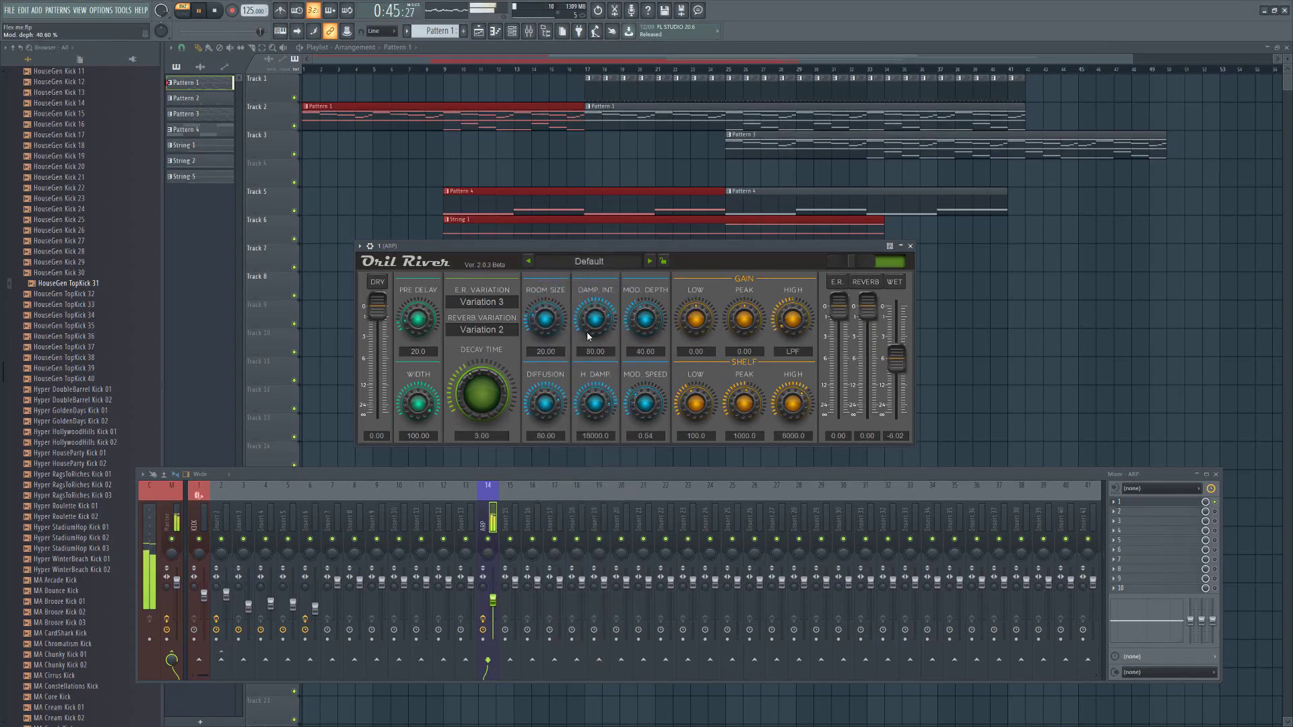
left_click_drag(483, 394, 482, 436)
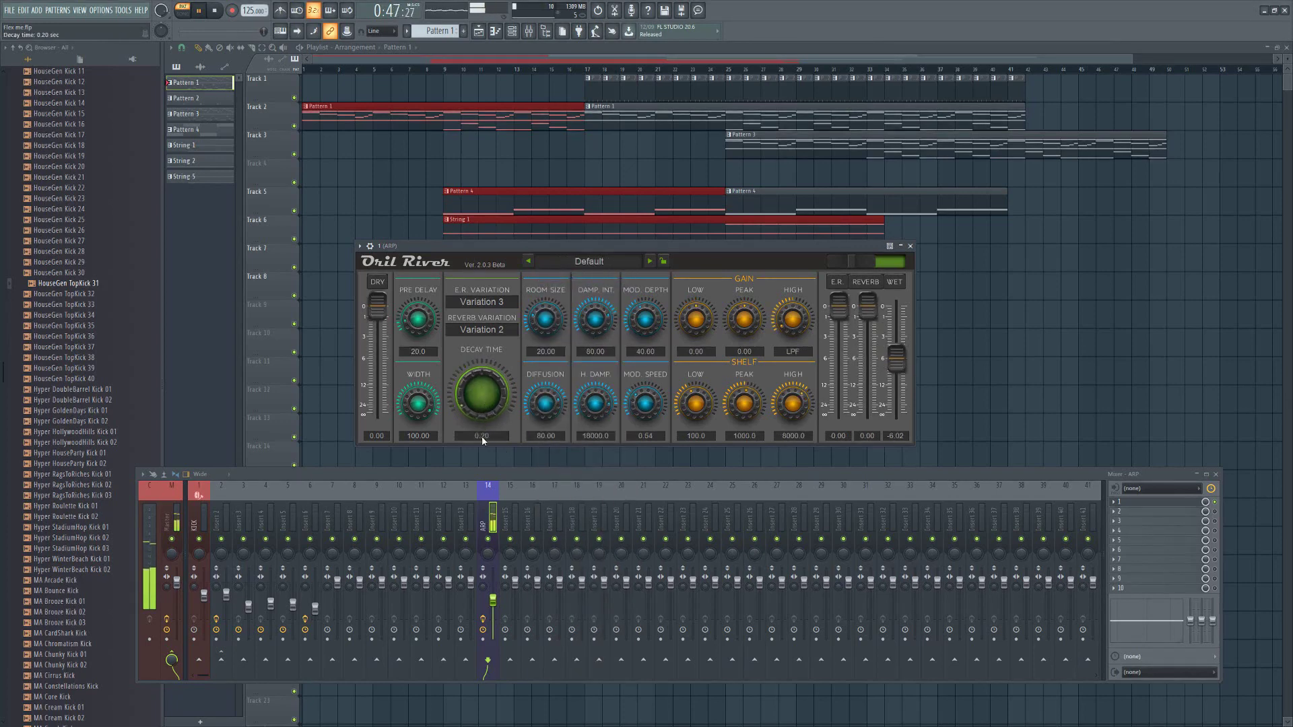
left_click_drag(417, 318, 410, 266)
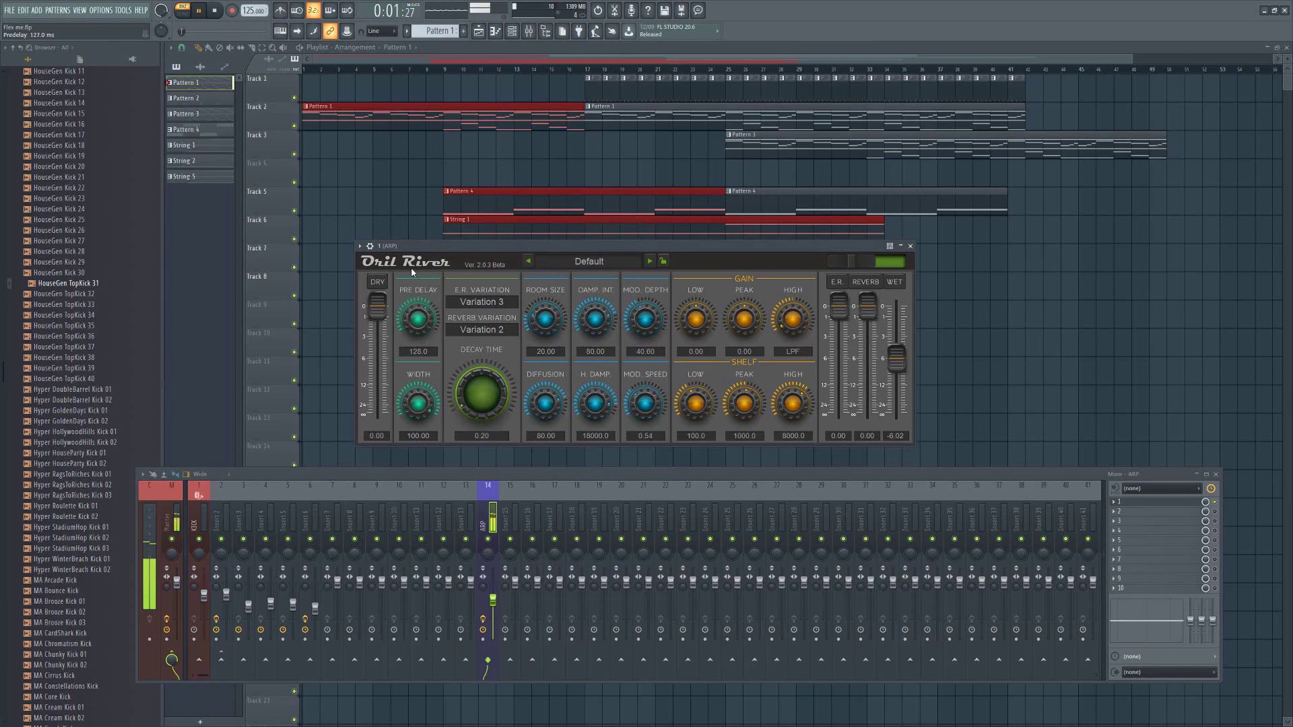
- Set OrilRiver's Low gain to 0.24, Low shelf to 156.0, E.R. to -4.58, Reverb to -4.65 and Wet to -0.25
left_click_drag(707, 416, 706, 431)
left_click_drag(710, 328, 682, 327)
left_click_drag(695, 402, 698, 349)
left_click_drag(838, 307, 897, 313)
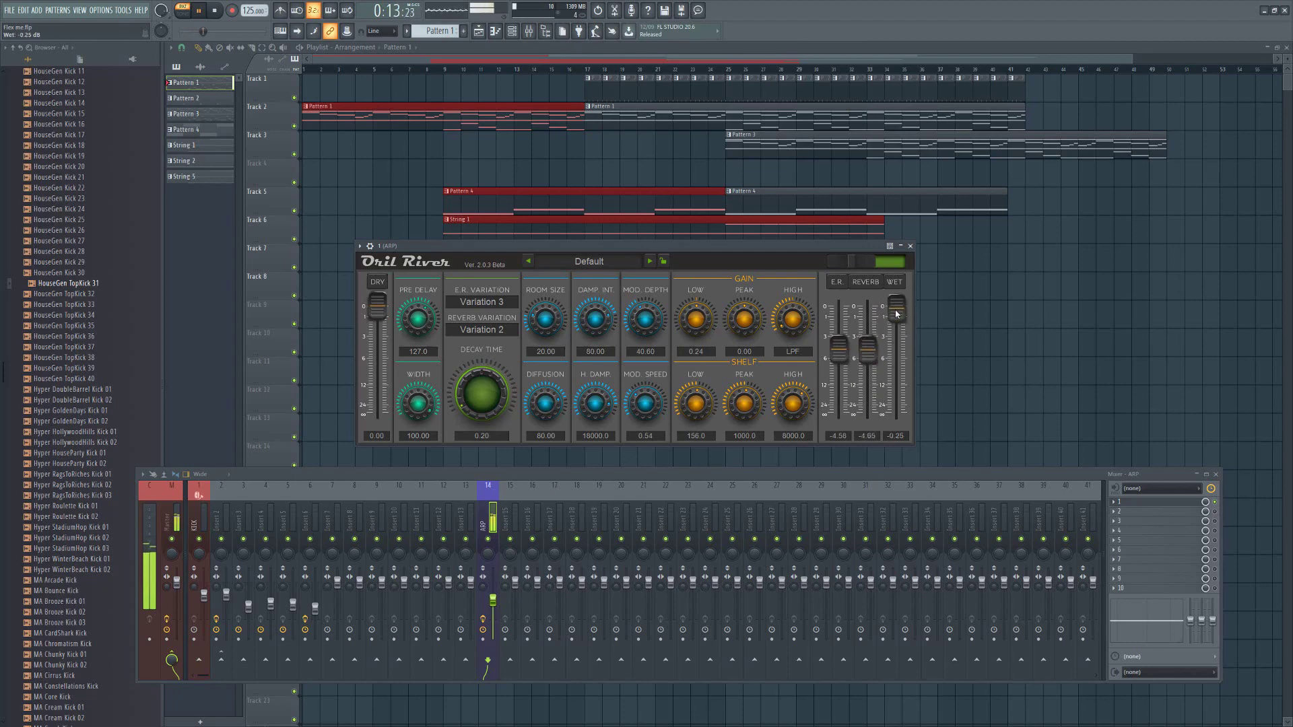
- Set Room Size to 0.00, Damp. Int. to 49.00, Mod. Depth to 55.10, H. Damp. to 9255.0 and Width to 0.00
left_click_drag(545, 329, 549, 398)
left_click_drag(595, 322, 644, 313)
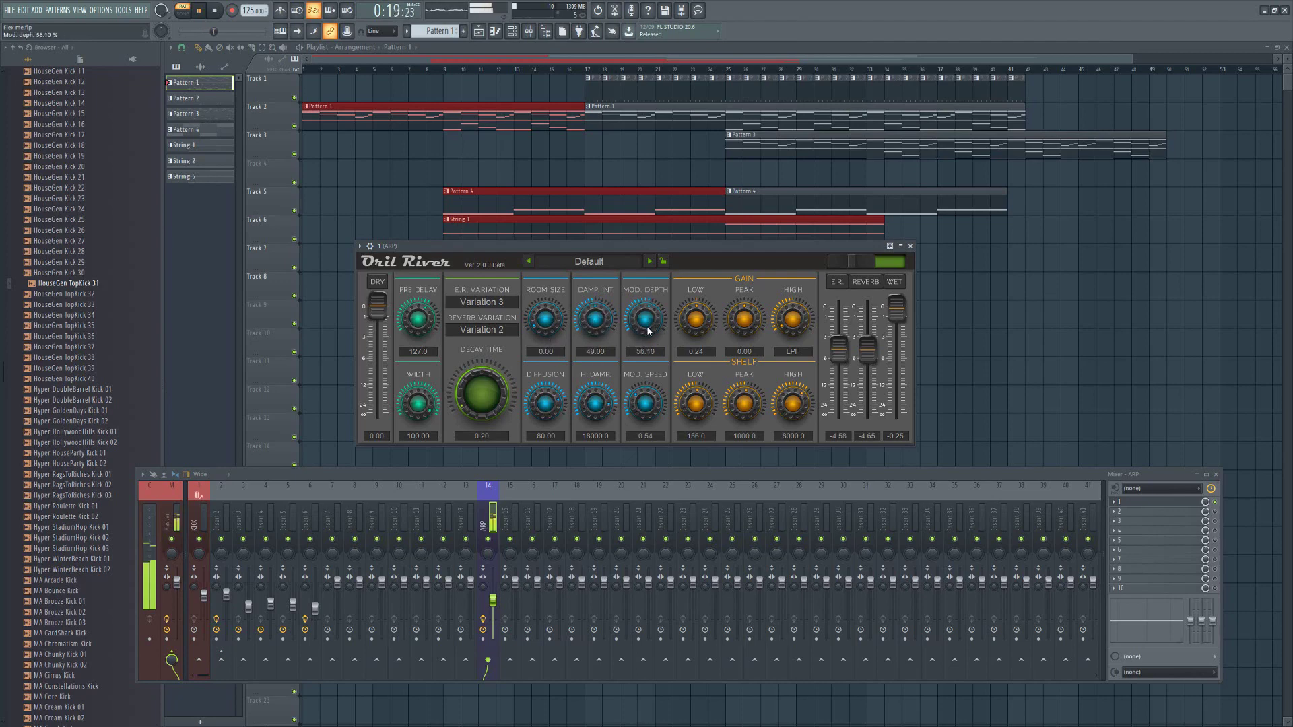
left_click_drag(595, 403, 594, 436)
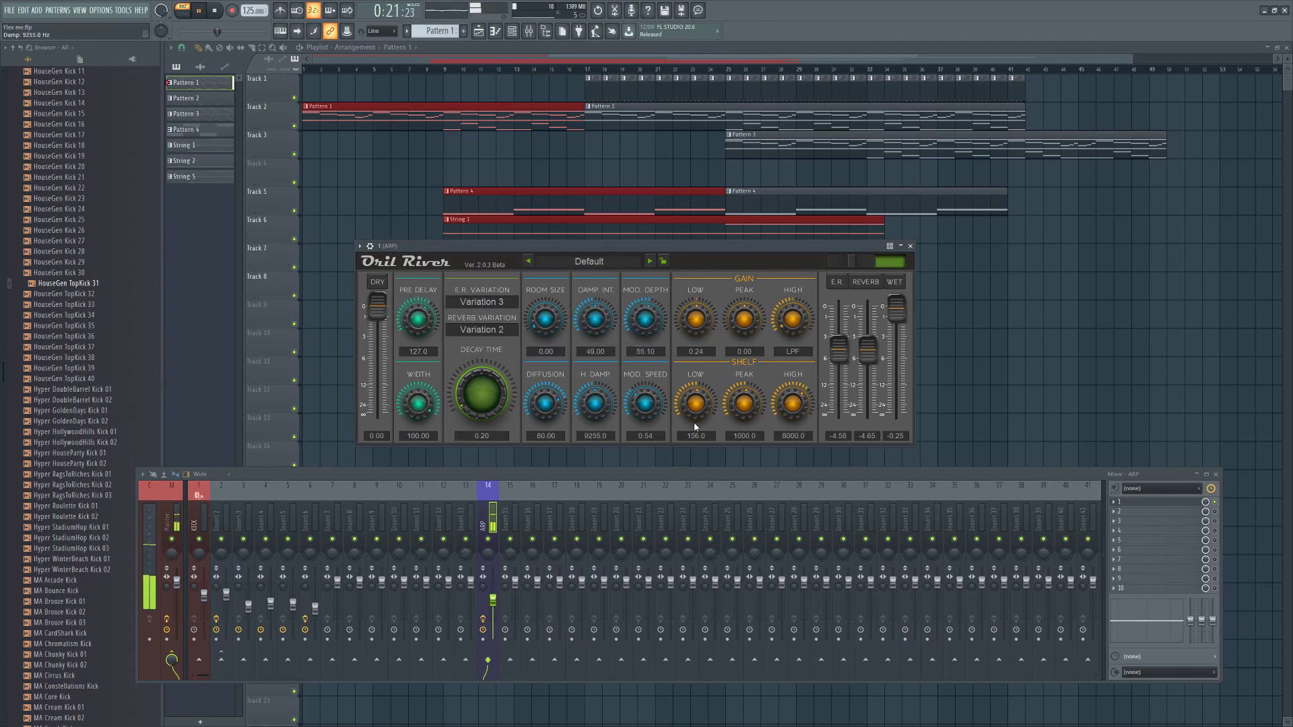
left_click_drag(417, 402, 409, 525)
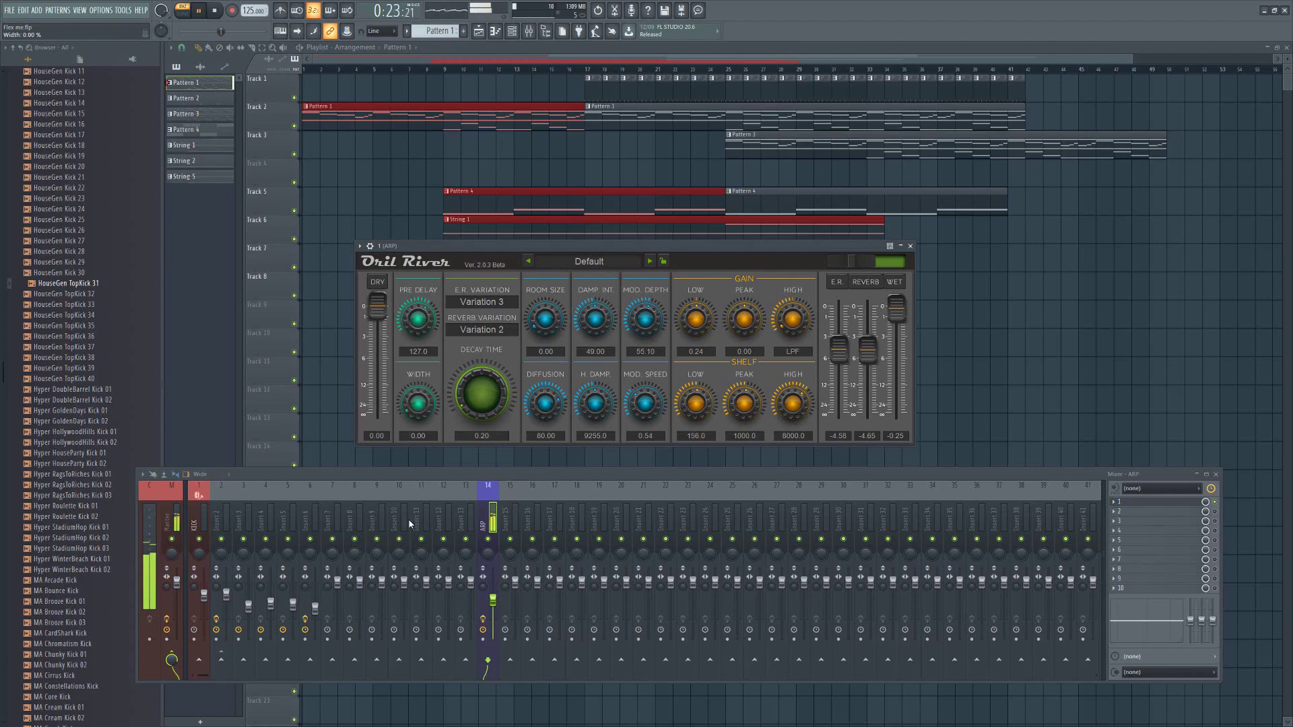
- Restore OrilRiver's Width to 100.00, and set Pre Delay to 100.0 and Room Size to 43.00
double_click(422, 402)
mouse_move(429, 328)
left_mouse_down()
mouse_move(435, 297)
mouse_move(428, 306)
left_mouse_up()
left_click_drag(418, 350, 419, 379)
left_click_drag(548, 318, 552, 313)
- Choose Variation 1 for the E.R. Variation and Variation 2 for the Reverb Variation
left_click(487, 302)
left_click(491, 320)
left_click(482, 330)
left_click(482, 355)
- Adjust OrilRiver's Decay Time, ending at 0.20, and raise Room Size to 100.00
left_click_drag(508, 404, 500, 397)
scroll(497, 396, "down", 2)
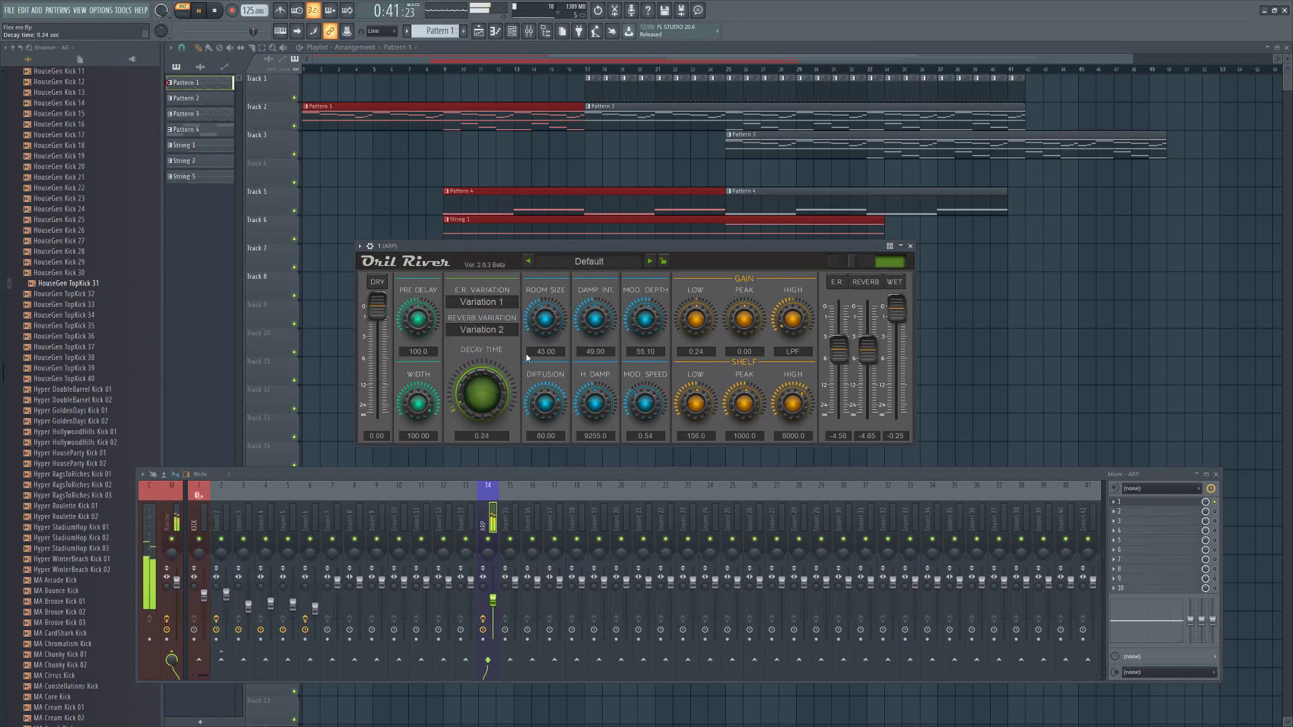
left_click_drag(546, 322, 546, 297)
scroll(481, 393, "down", 1)
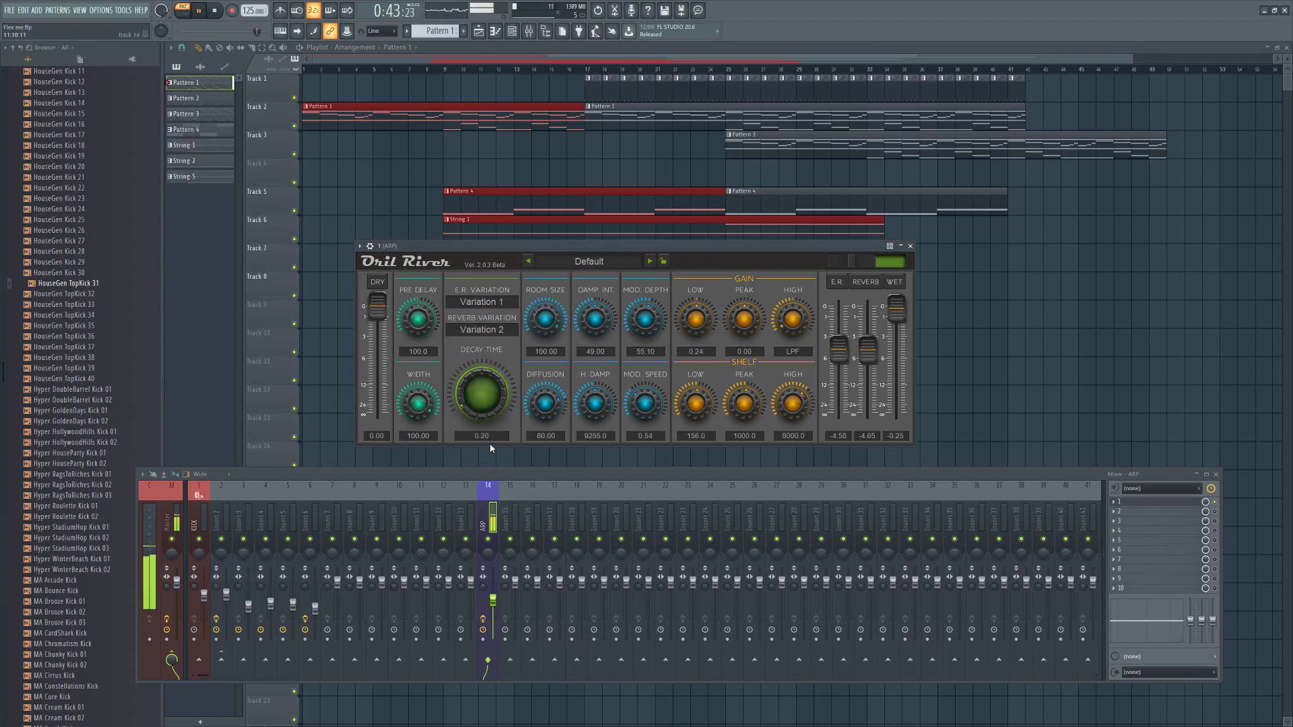